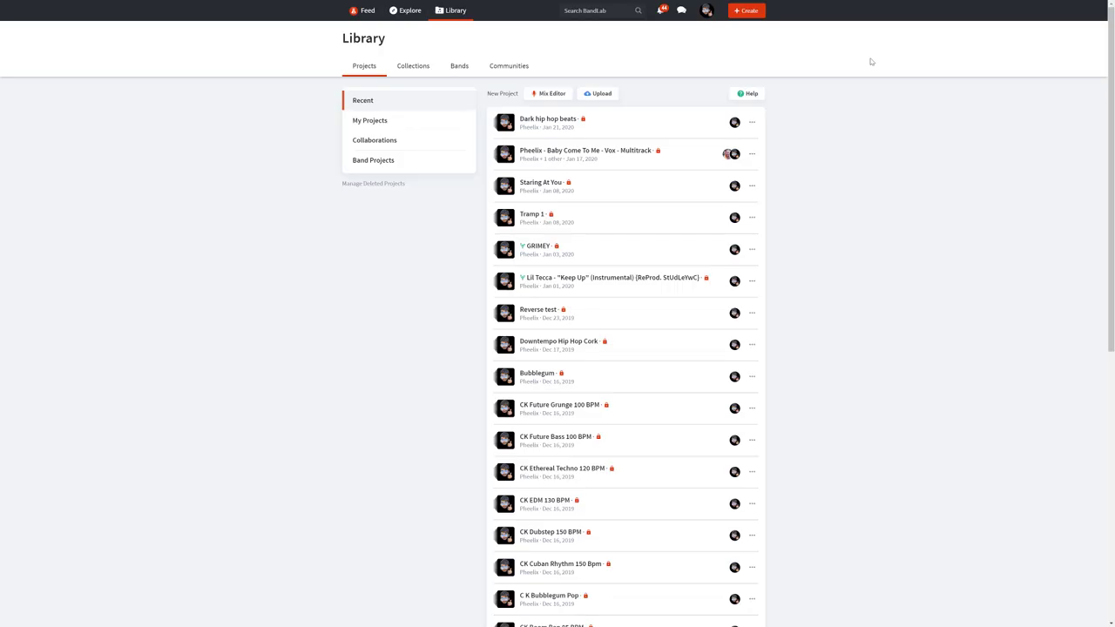
Create a new project with an Instruments track and set its sound to Drum Pads with the Trap Kit.
click(739, 17)
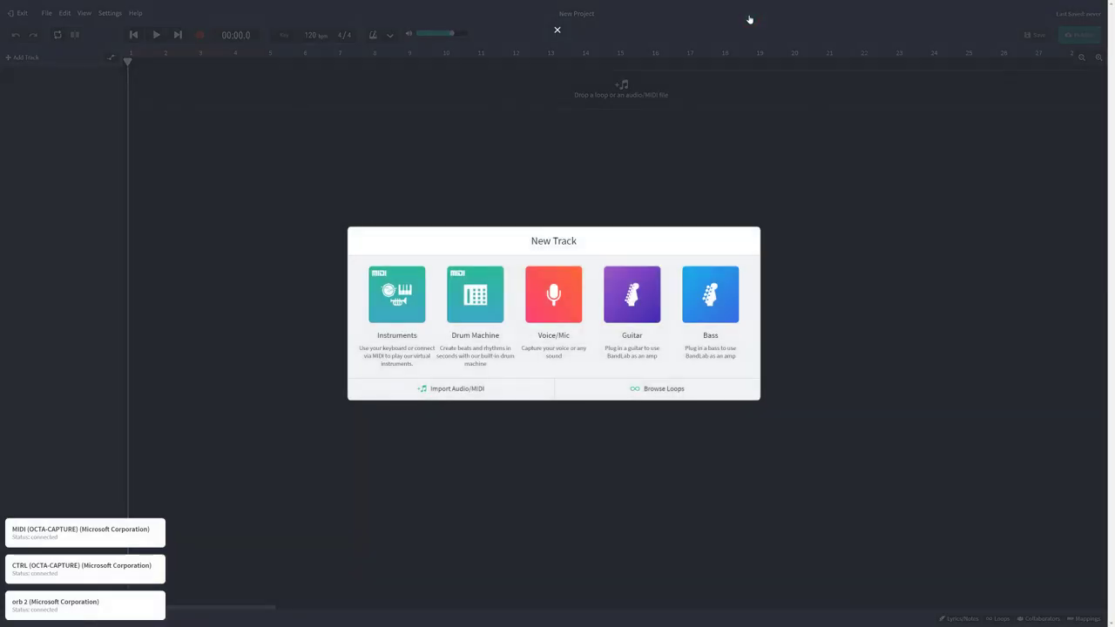
click(417, 283)
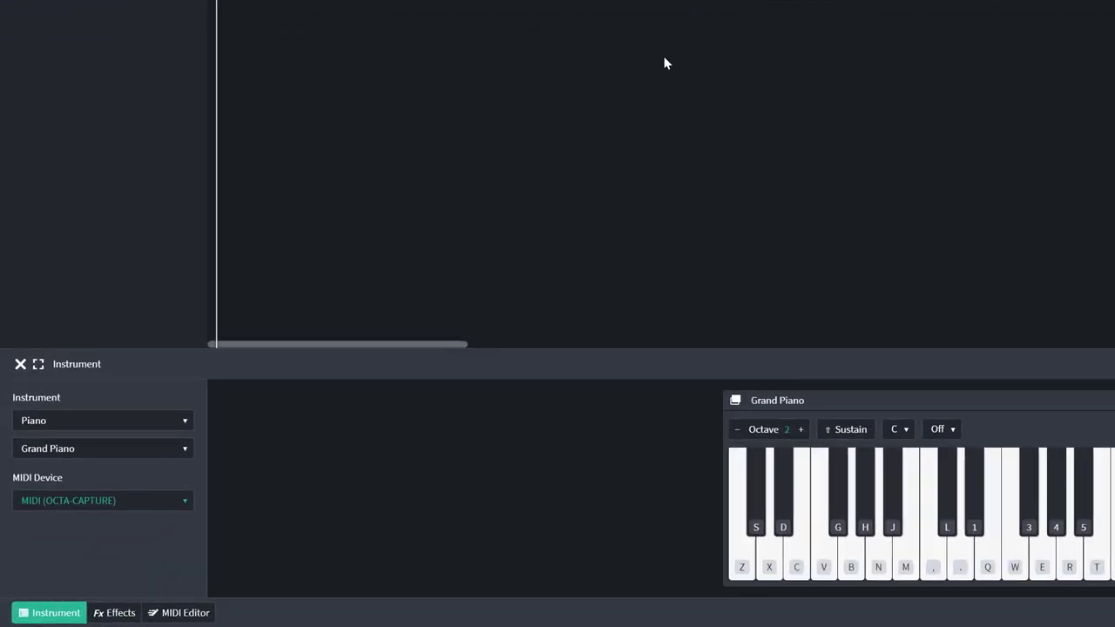
click(186, 309)
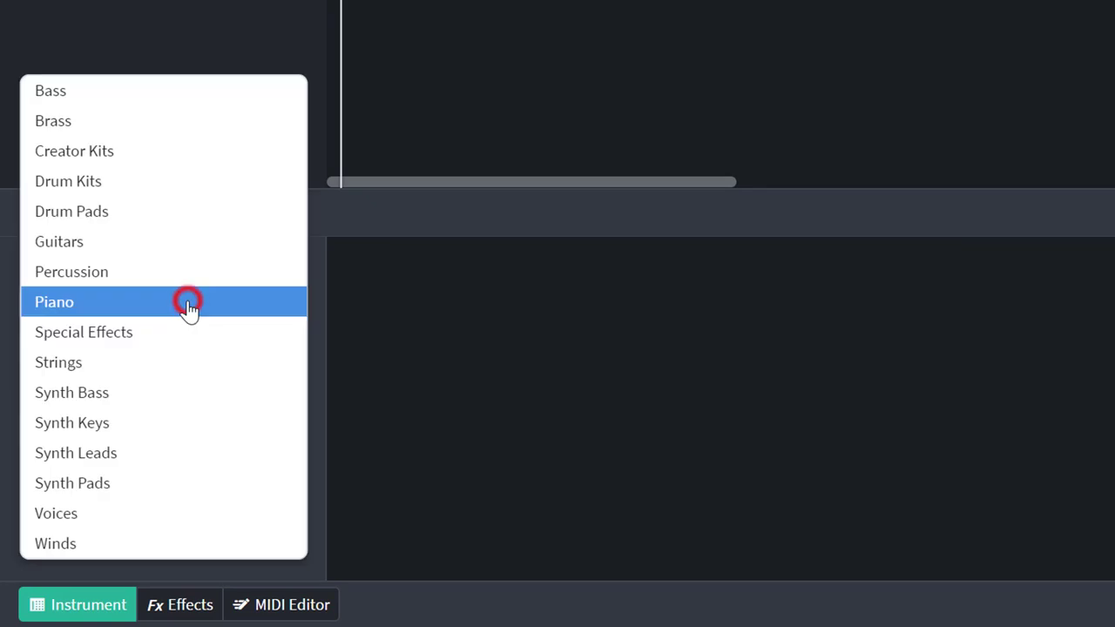
click(174, 210)
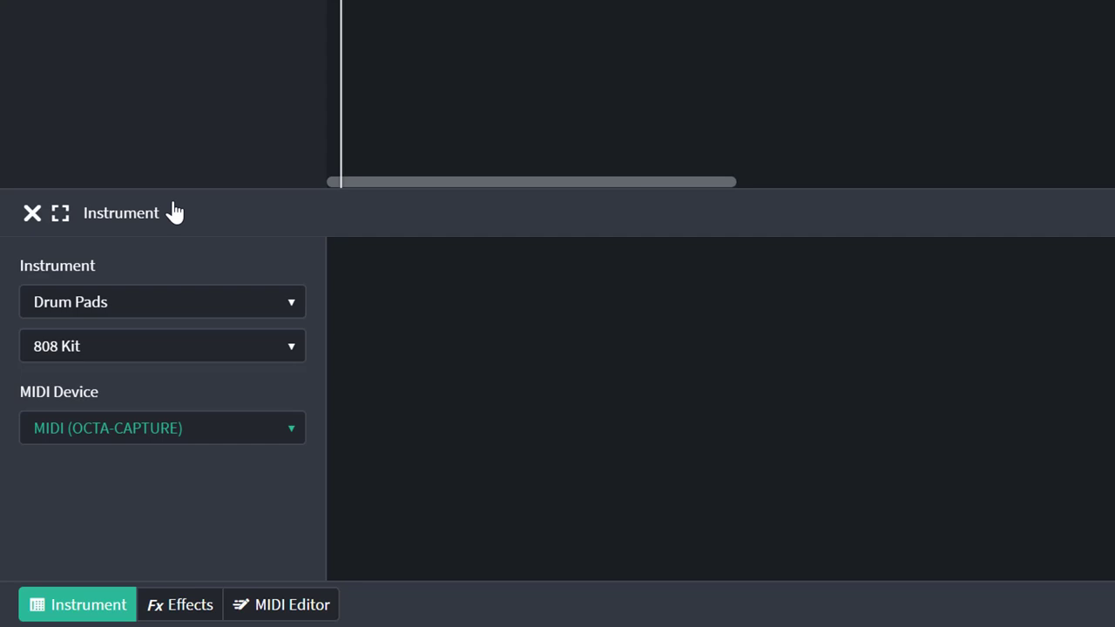
click(165, 345)
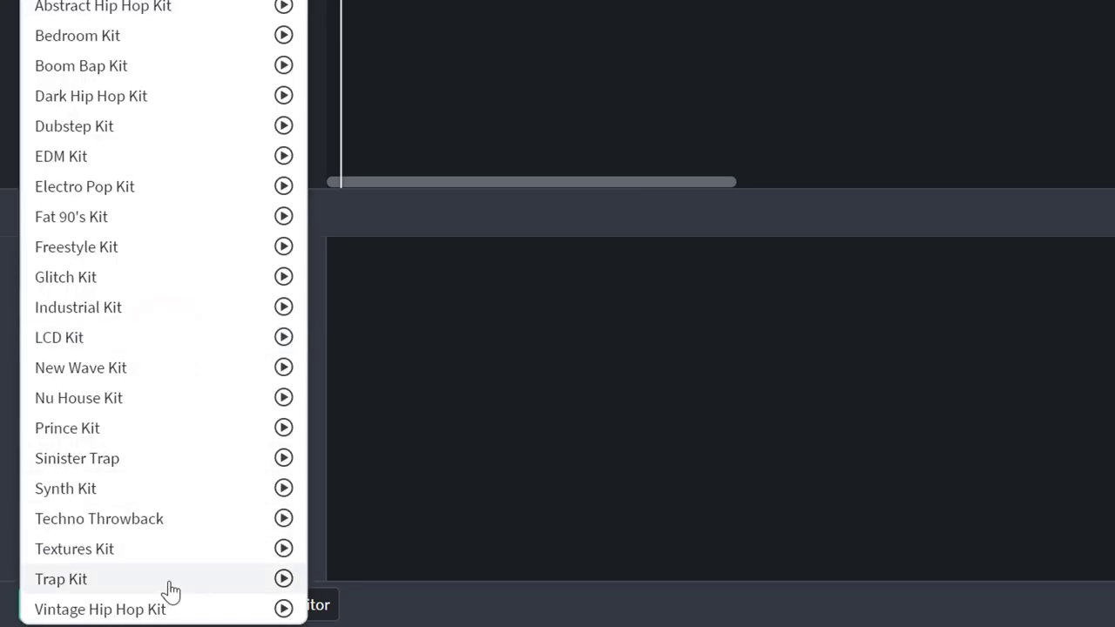
click(169, 581)
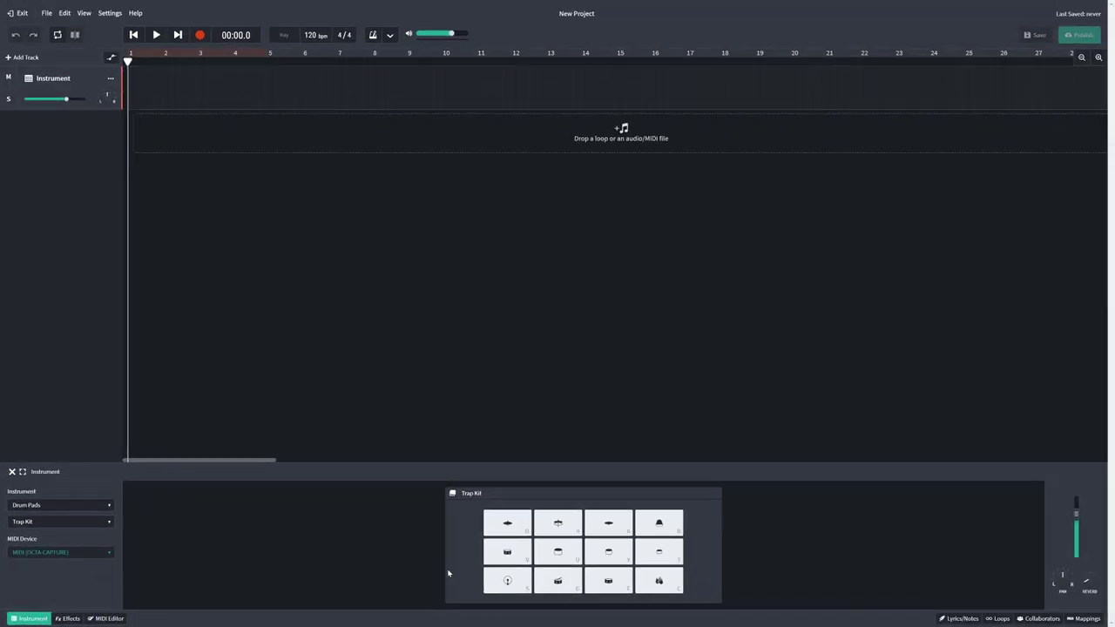
Audition all twelve Trap Kit pads one by one, from the kick row up to the cymbal row.
click(492, 587)
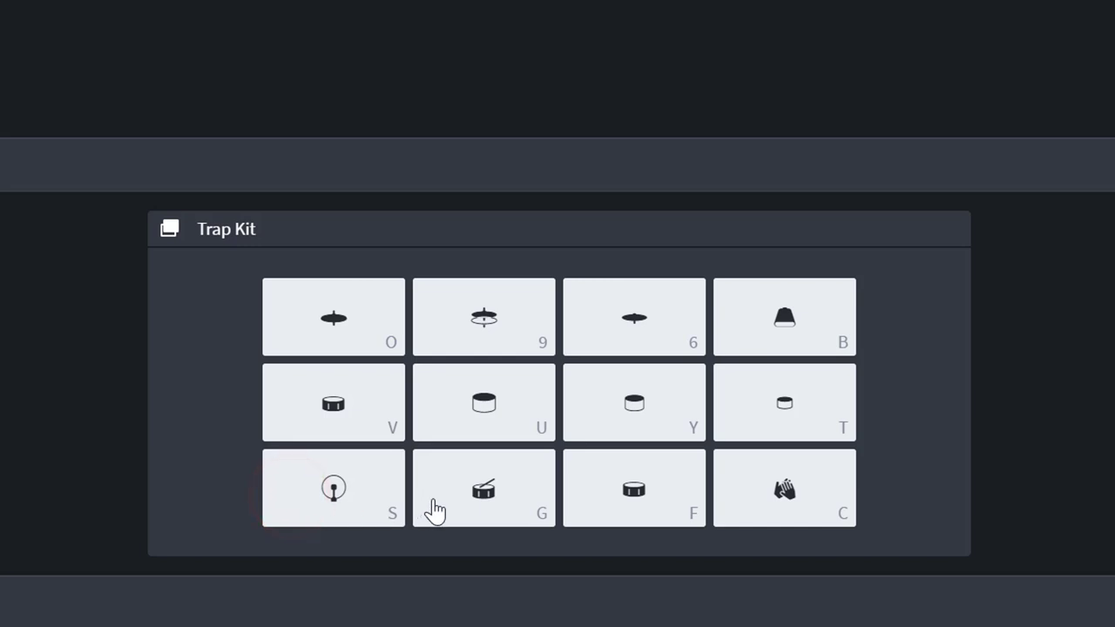
click(541, 587)
click(582, 497)
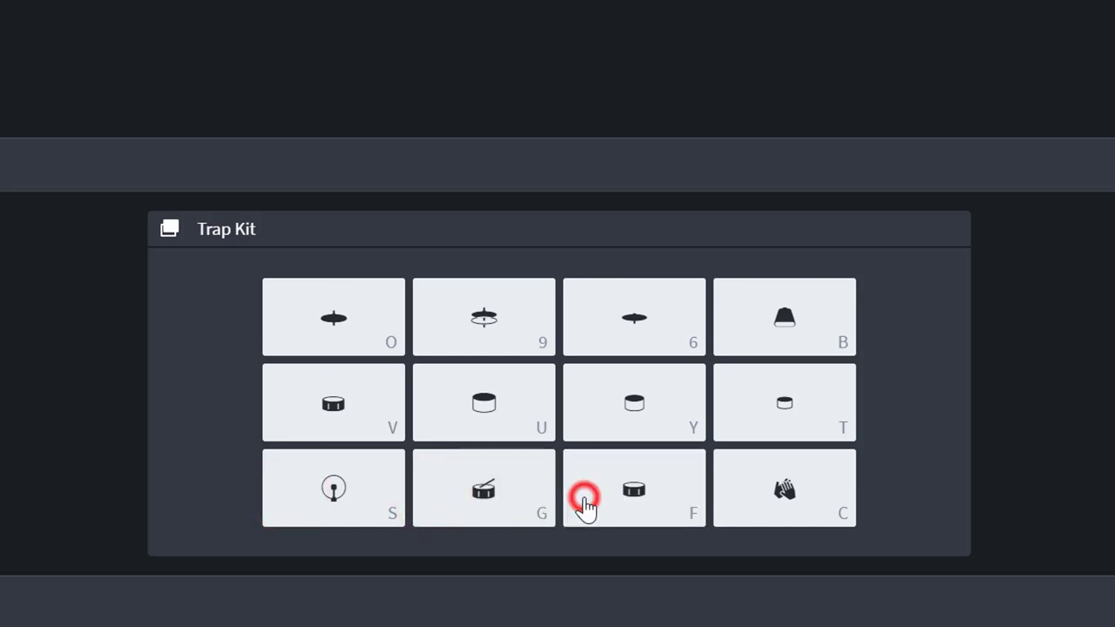
click(727, 490)
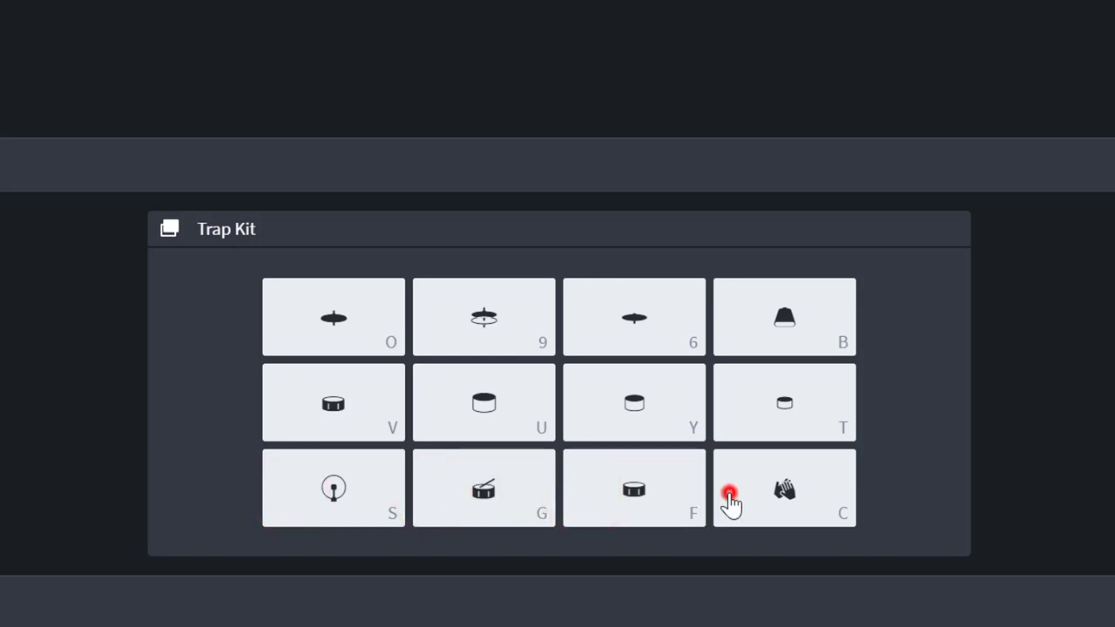
click(324, 430)
click(447, 426)
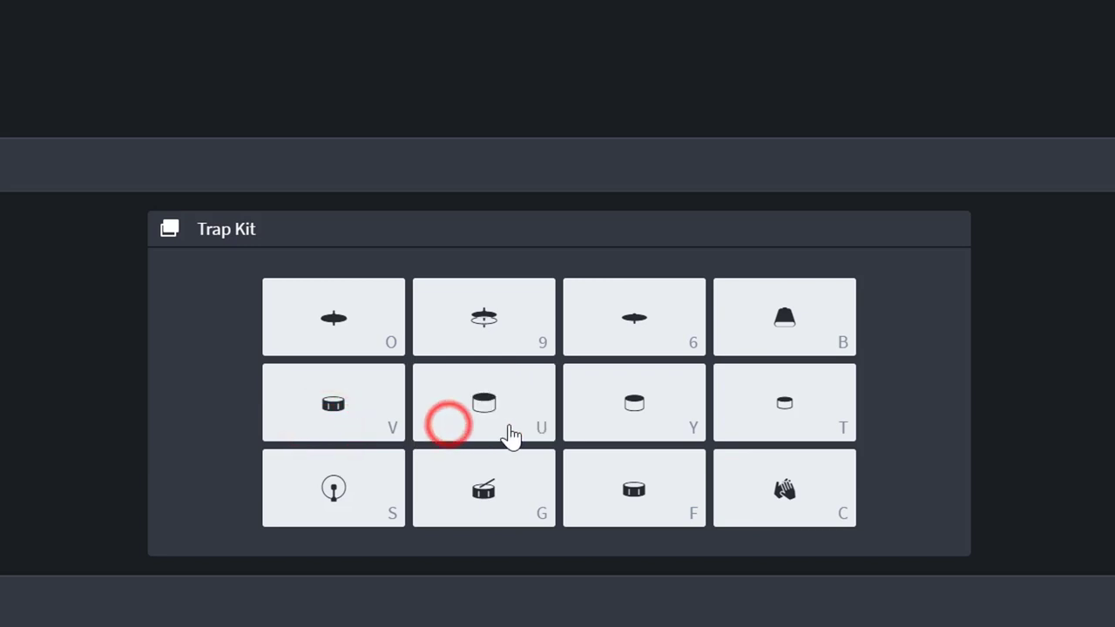
click(593, 425)
click(743, 416)
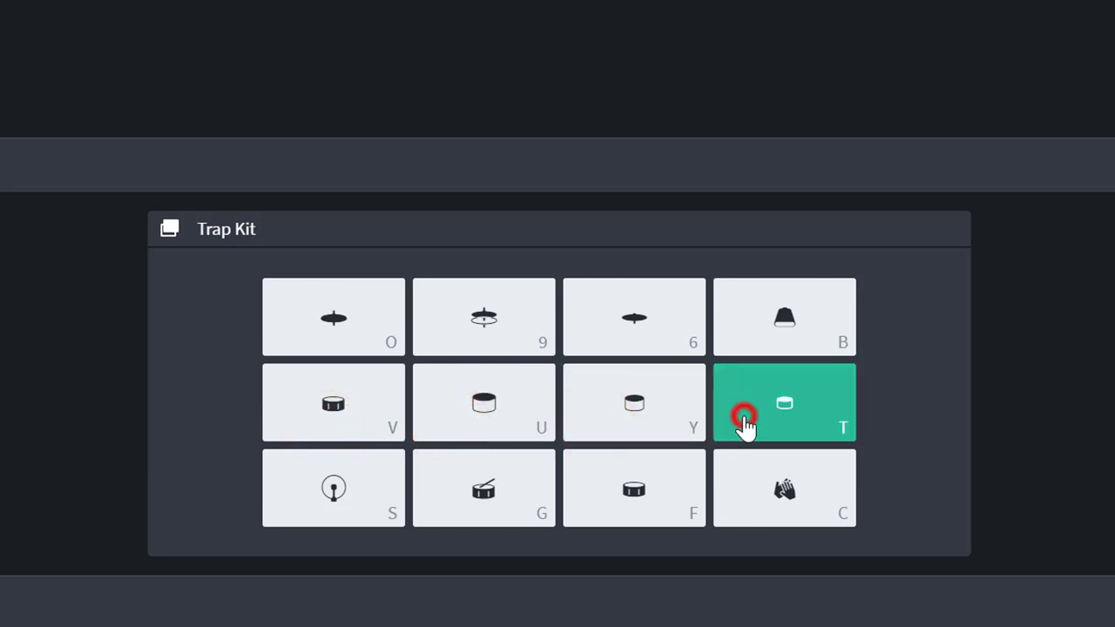
click(290, 330)
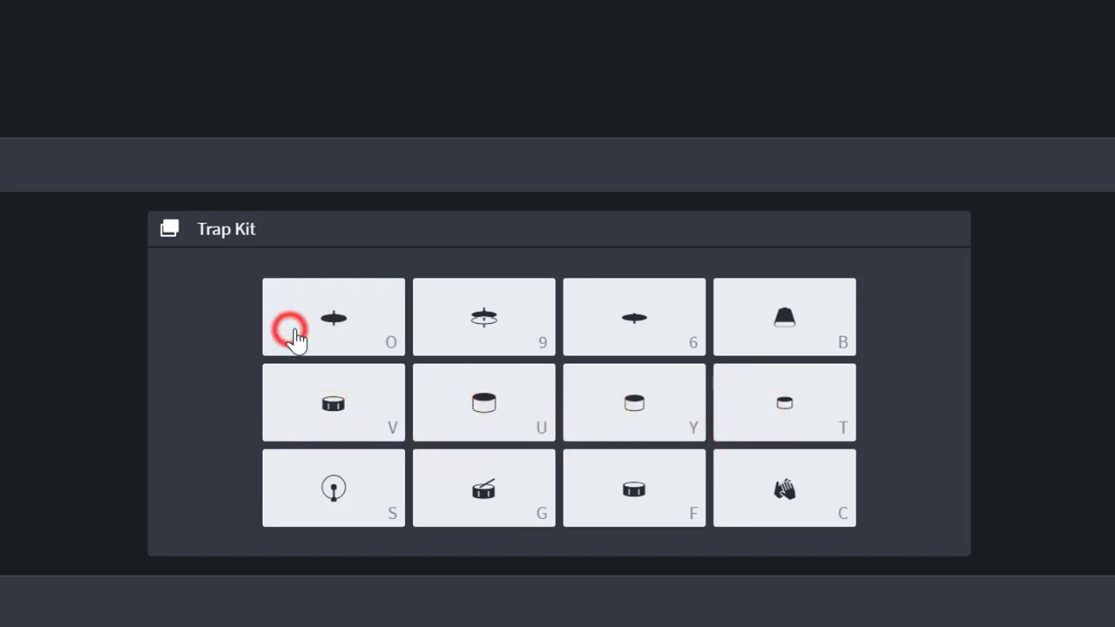
click(448, 334)
click(590, 335)
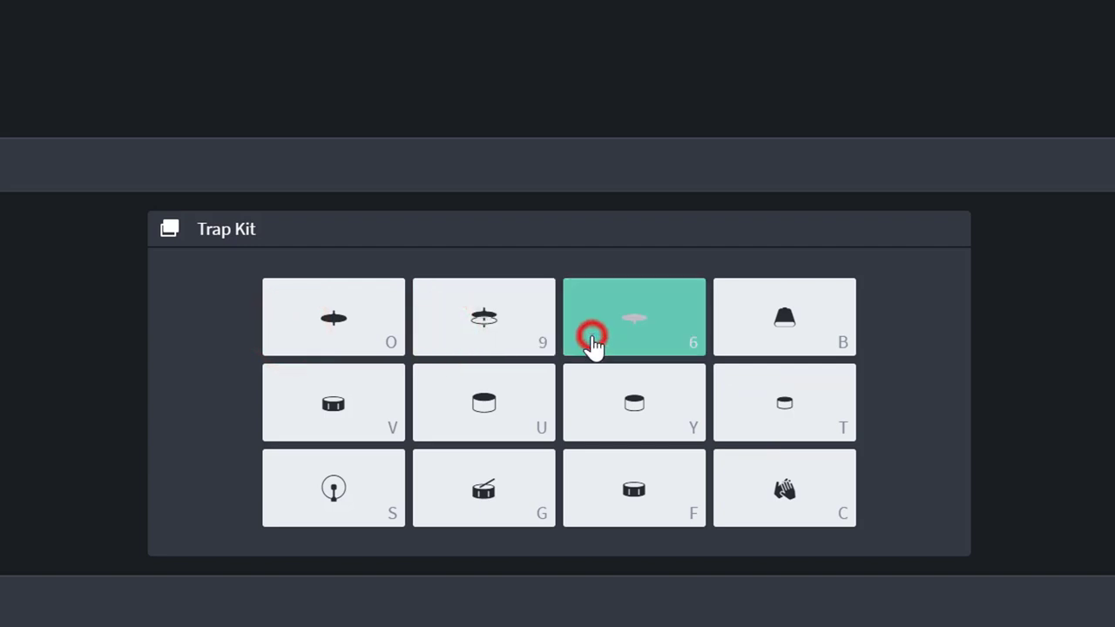
click(736, 336)
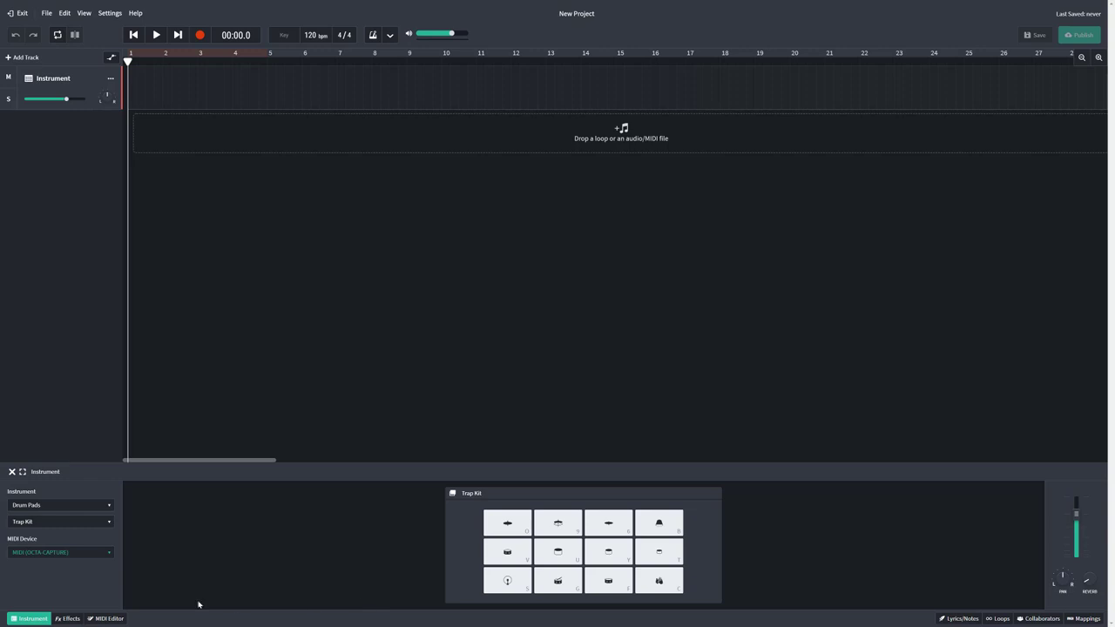
Show the track in the MIDI Editor and create an empty region at bar 1 of the instrument track.
click(108, 619)
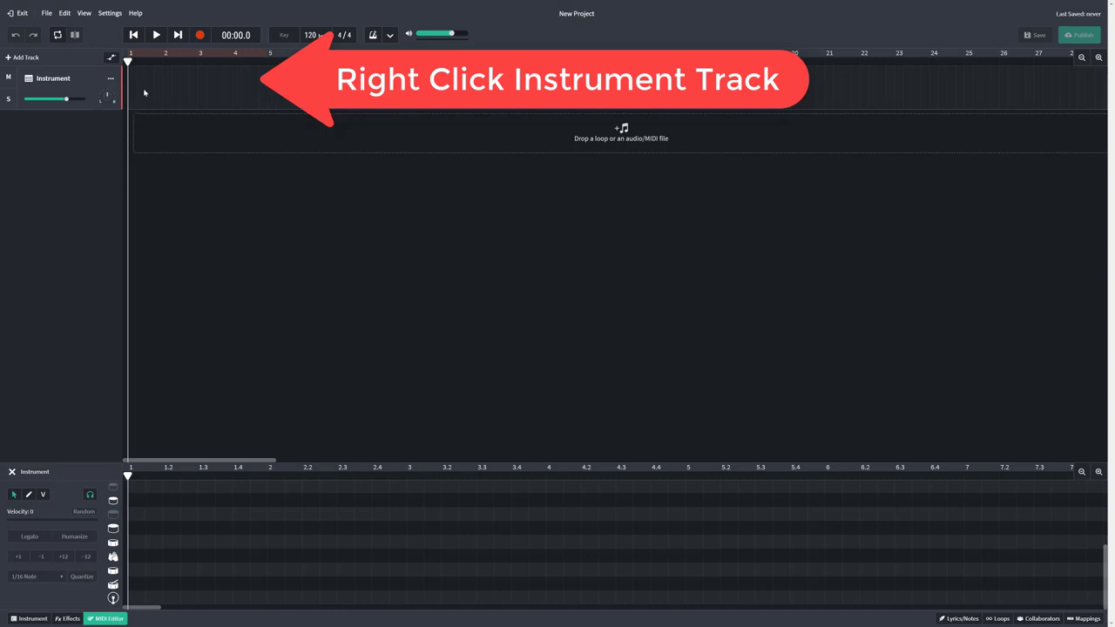
right_click(146, 86)
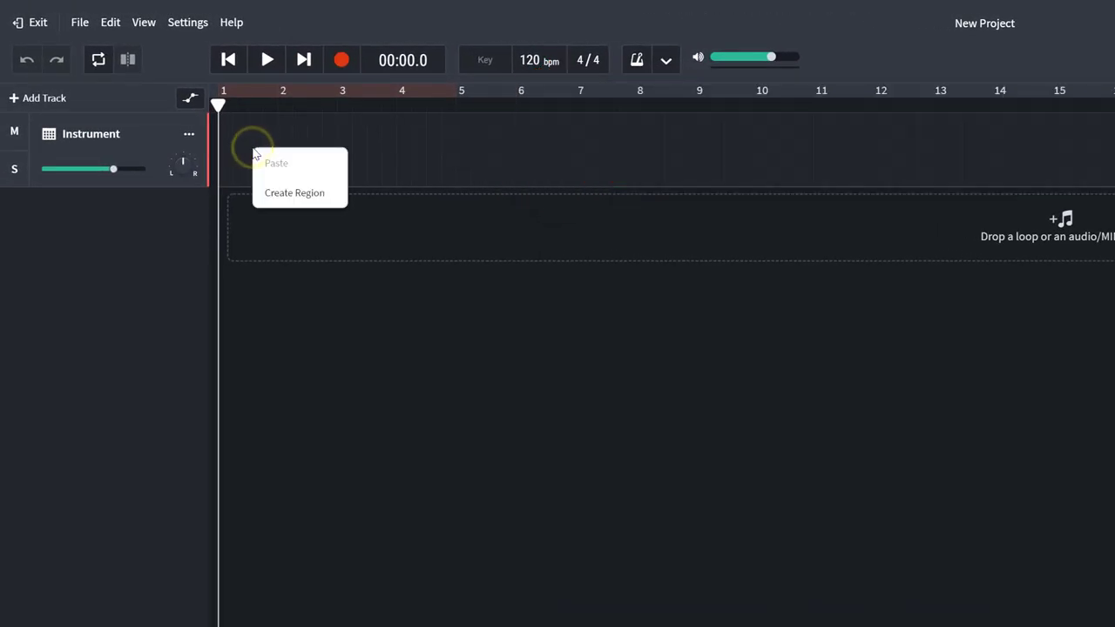
click(290, 191)
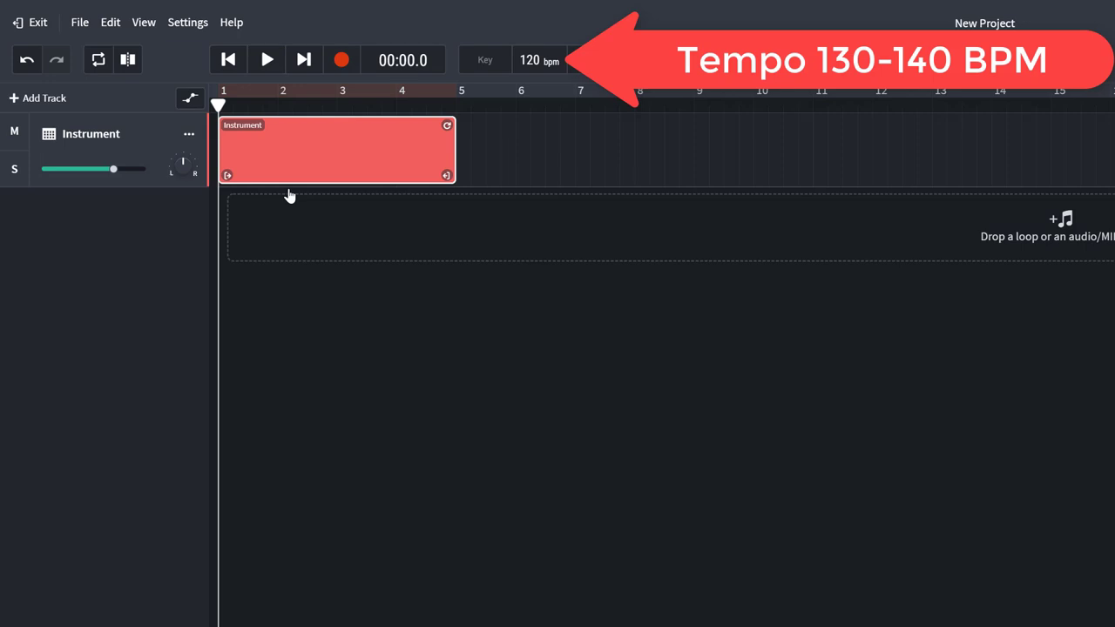
Set the project tempo to 130 bpm.
double_click(533, 58)
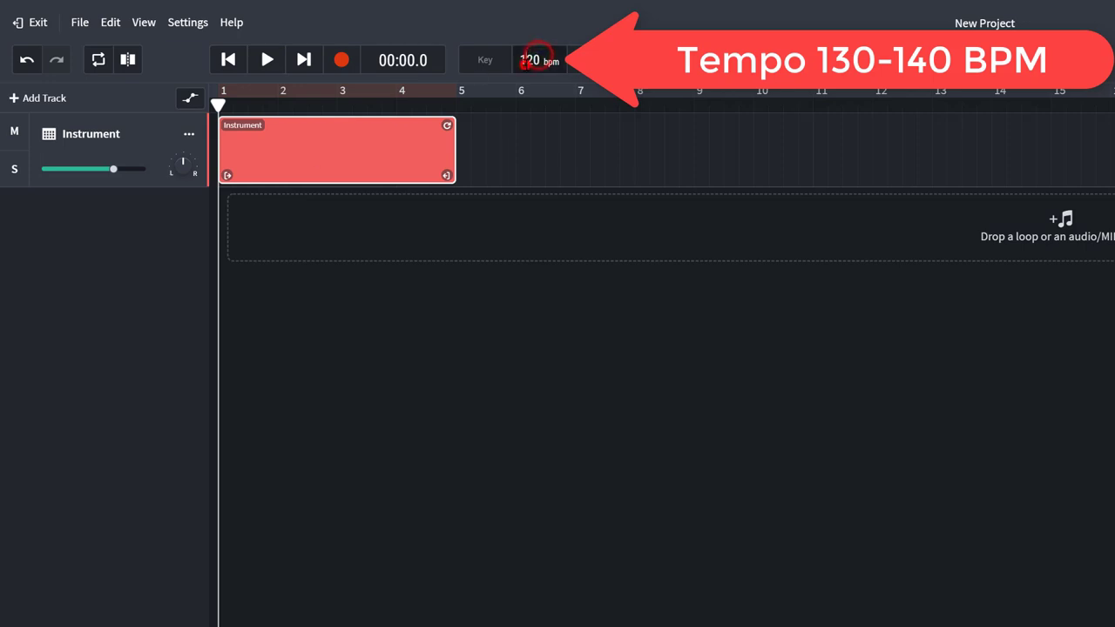
text(130)
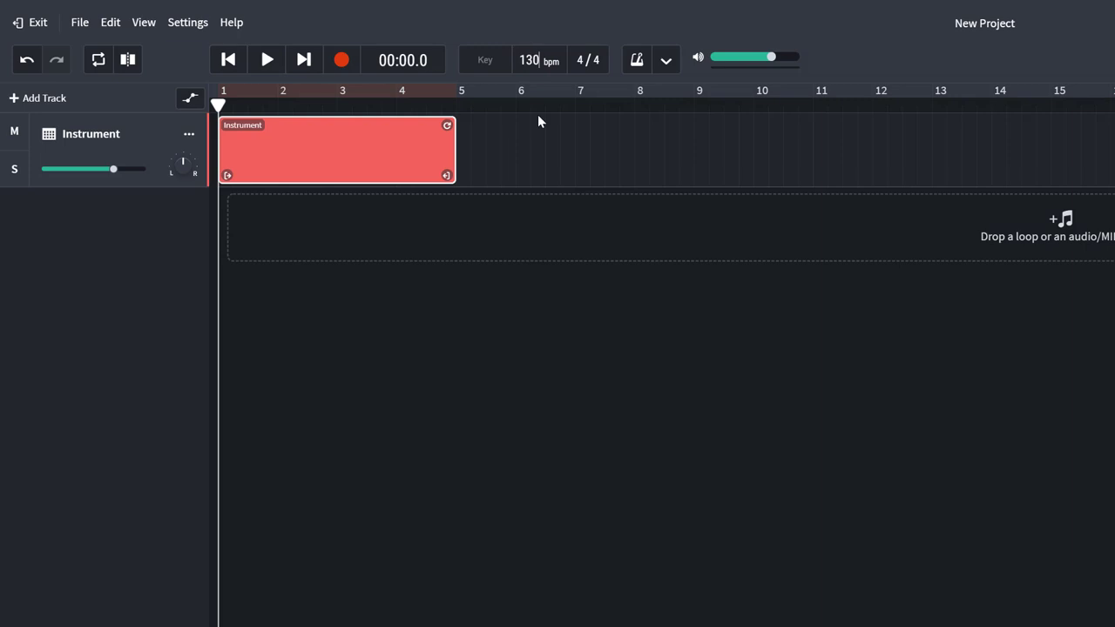
key(Return)
Shorten the region to two bars, ending at bar 3, and set the cycle to this selection with playback.
drag(450, 171, 332, 203)
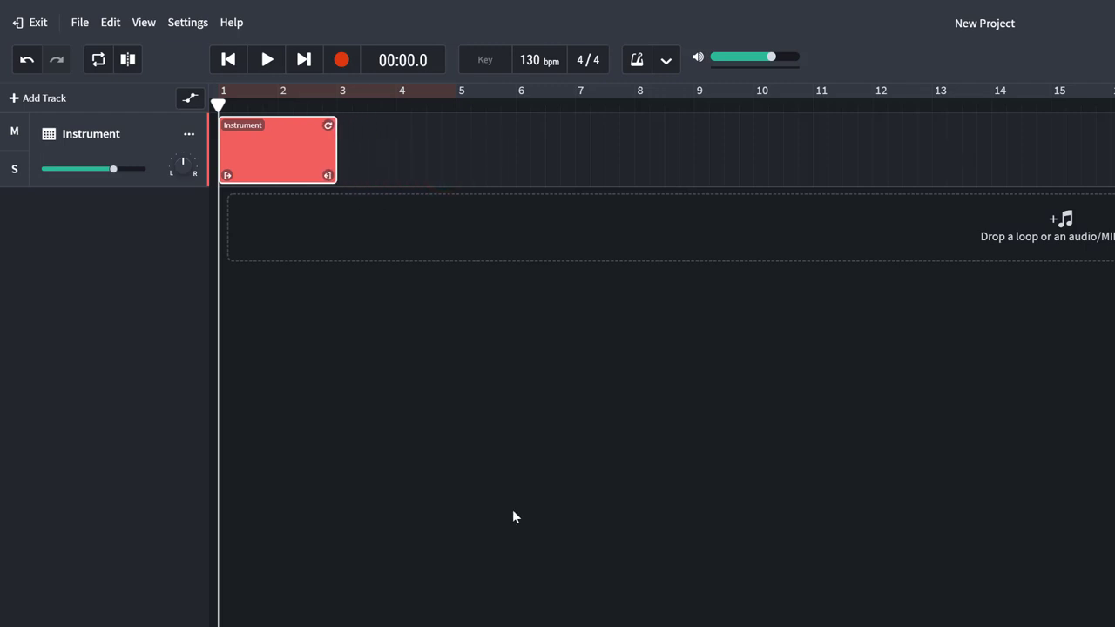
right_click(296, 148)
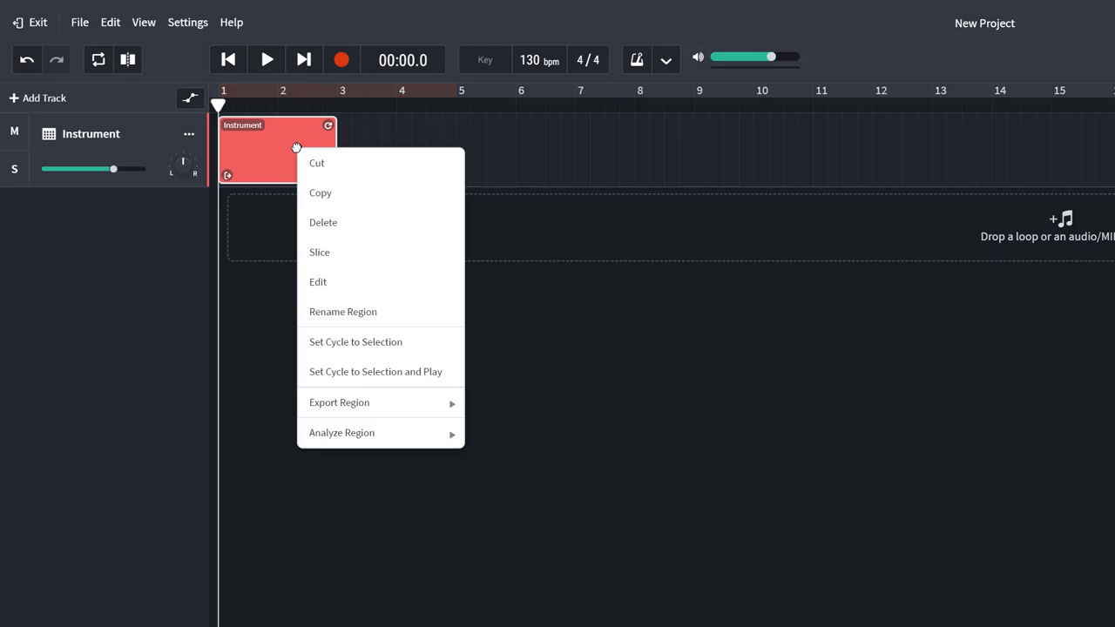
click(355, 375)
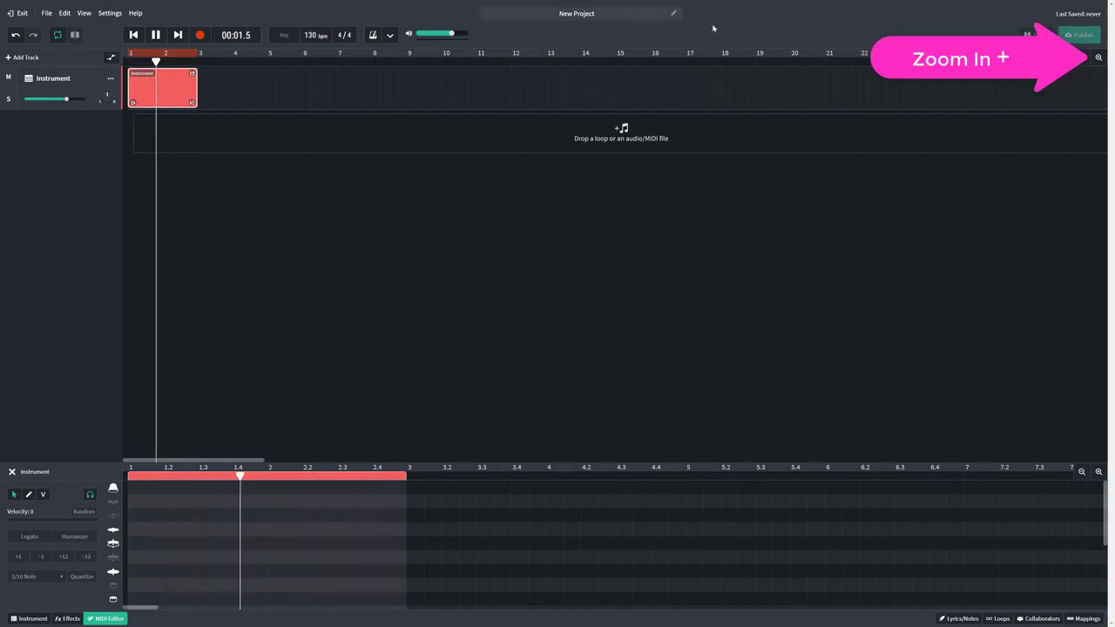
Magnify the timeline around the two-bar region and enlarge the MIDI Editor so all drum rows are shown.
click(1098, 56)
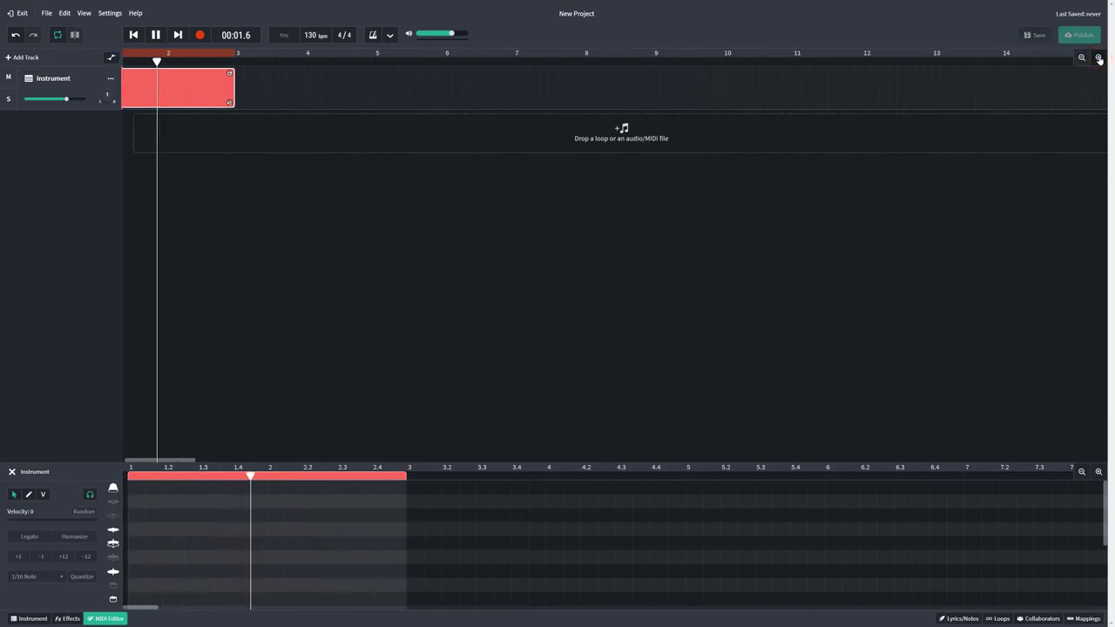
click(1097, 58)
click(1098, 58)
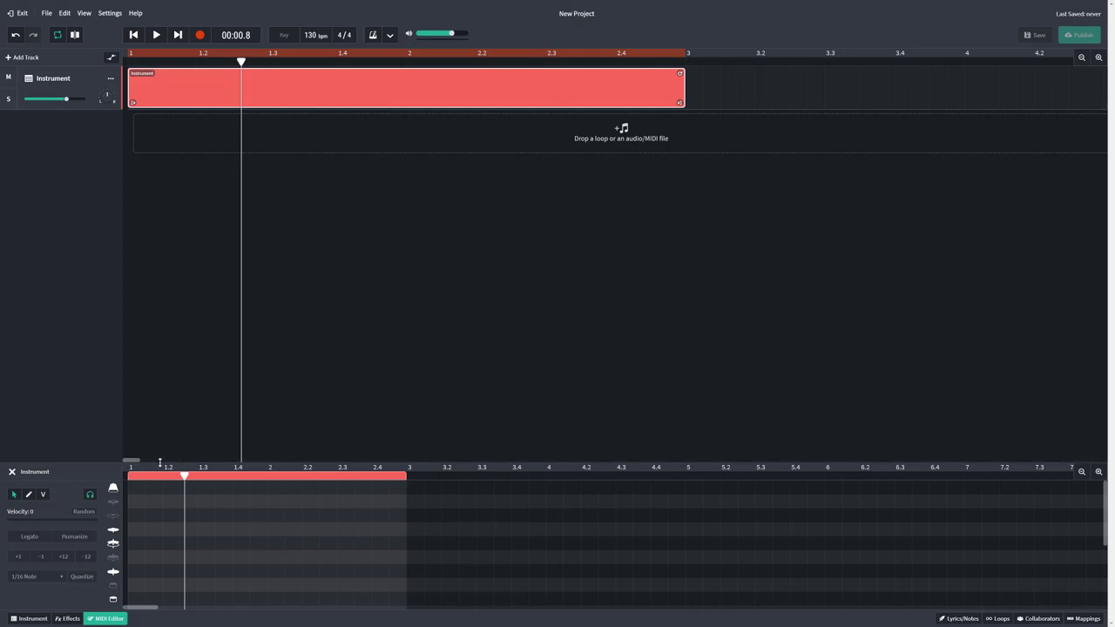
drag(160, 462, 161, 113)
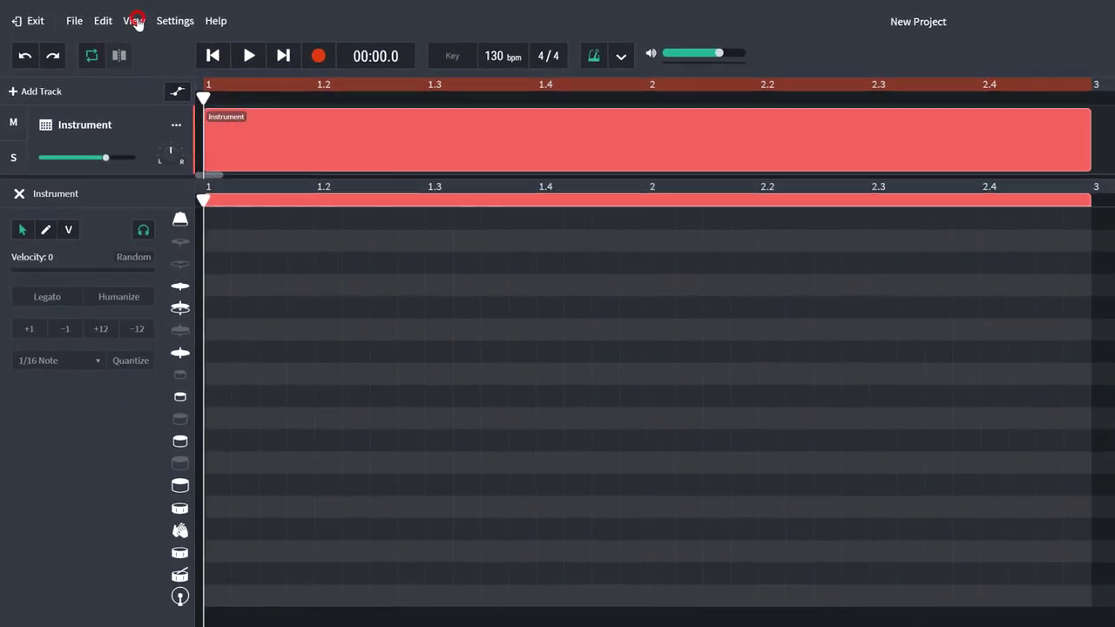
Set the grid size to 1/8.
click(135, 21)
mouse_move(161, 76)
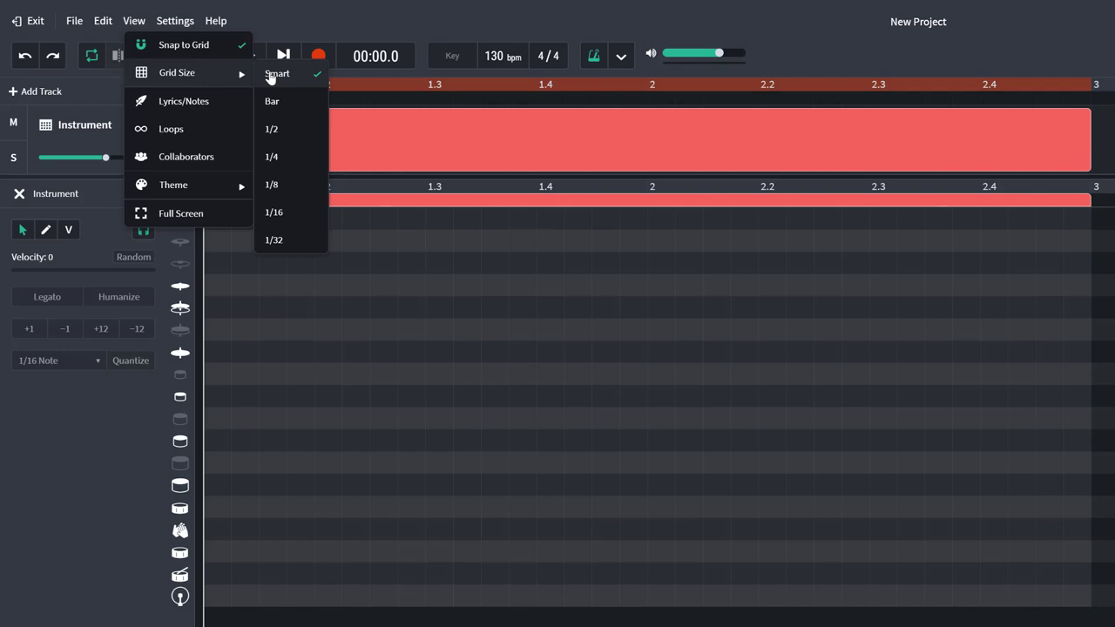
click(297, 189)
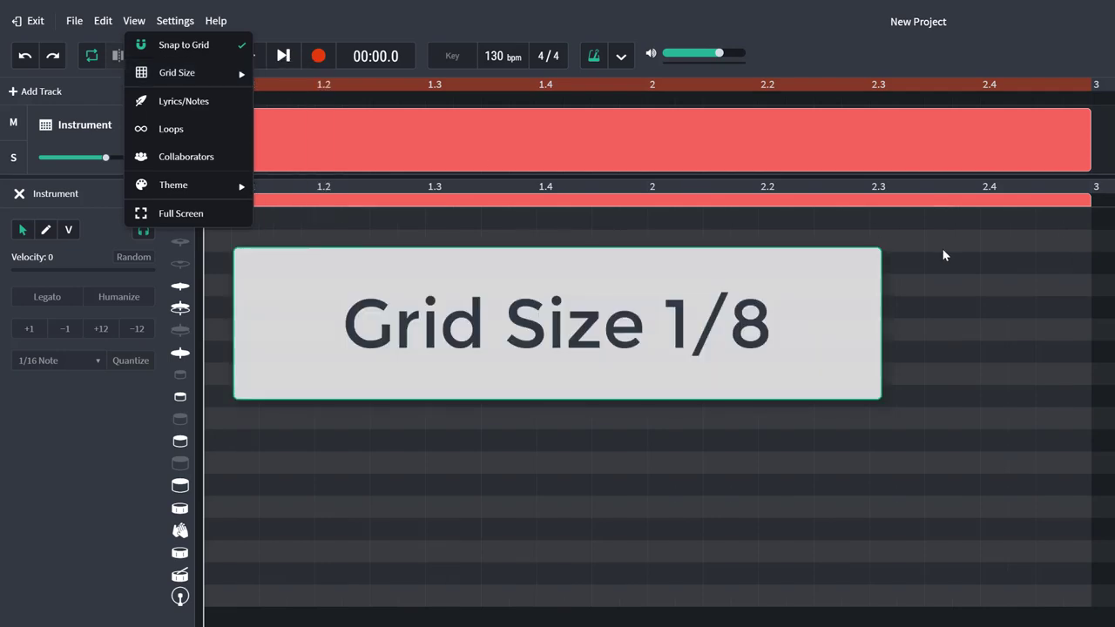
key(Escape)
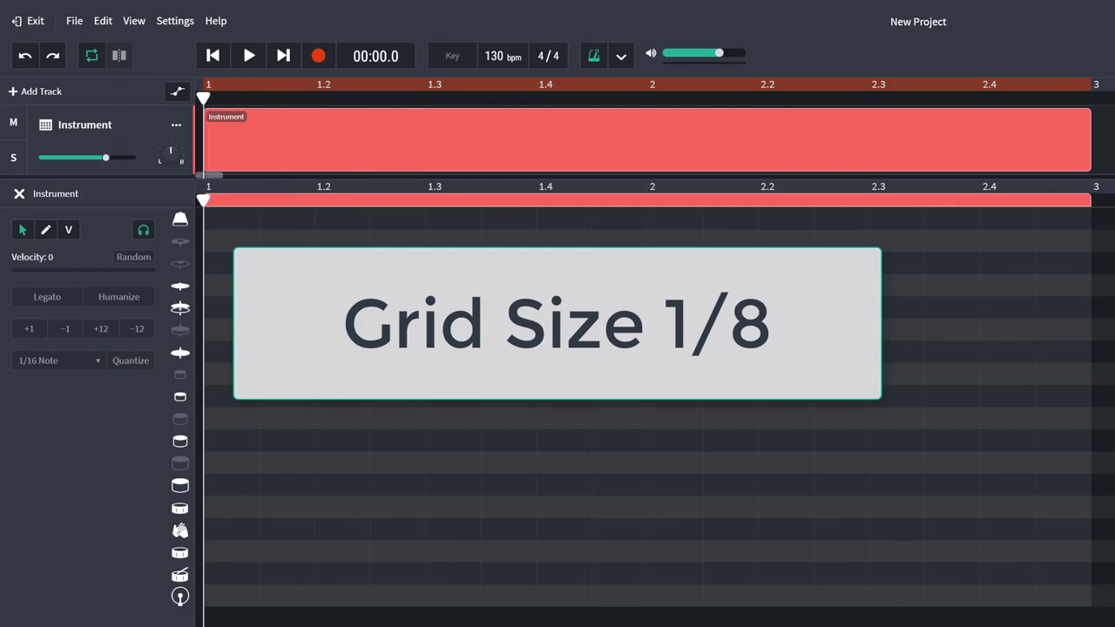
Place the playhead at bar 2 and fill bar 1 with eight consecutive 1/8 notes in the lowest active cymbal row.
click(655, 105)
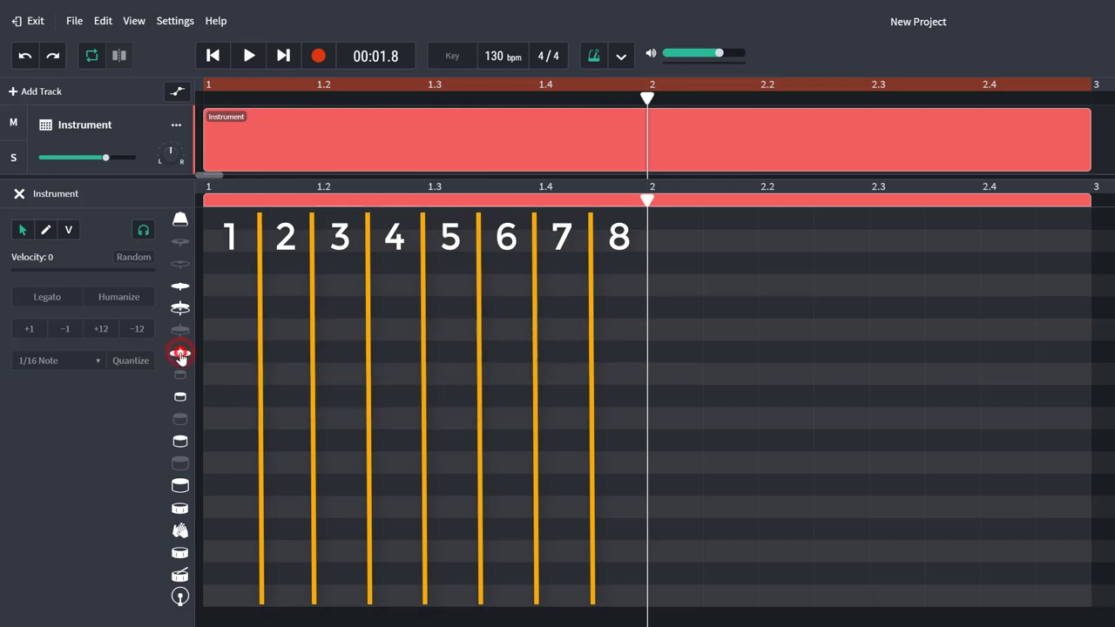
click(218, 351)
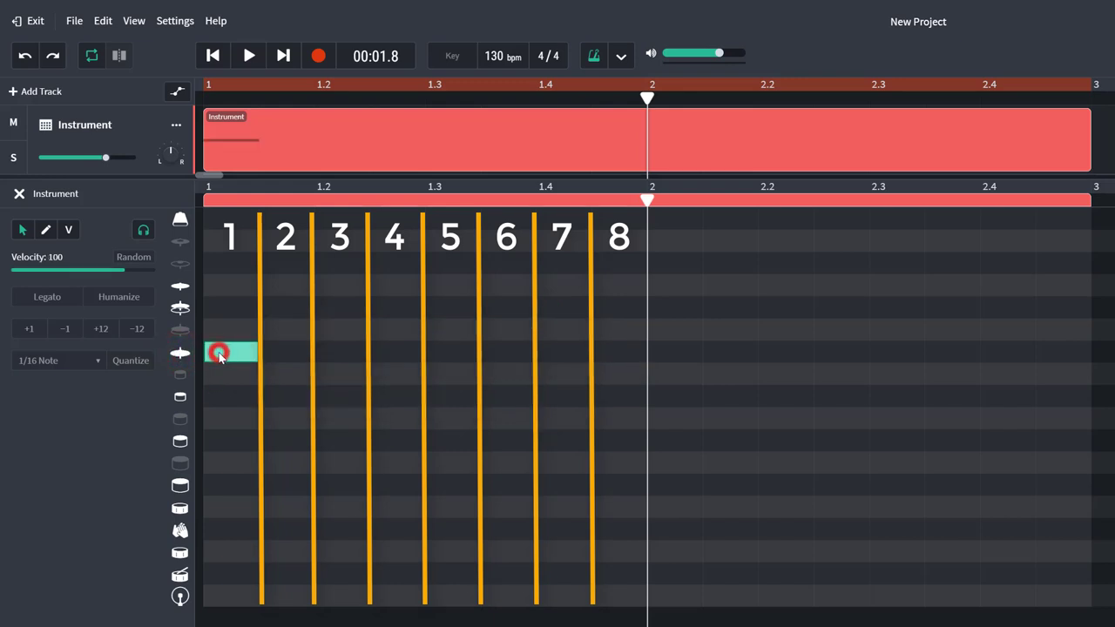
click(277, 357)
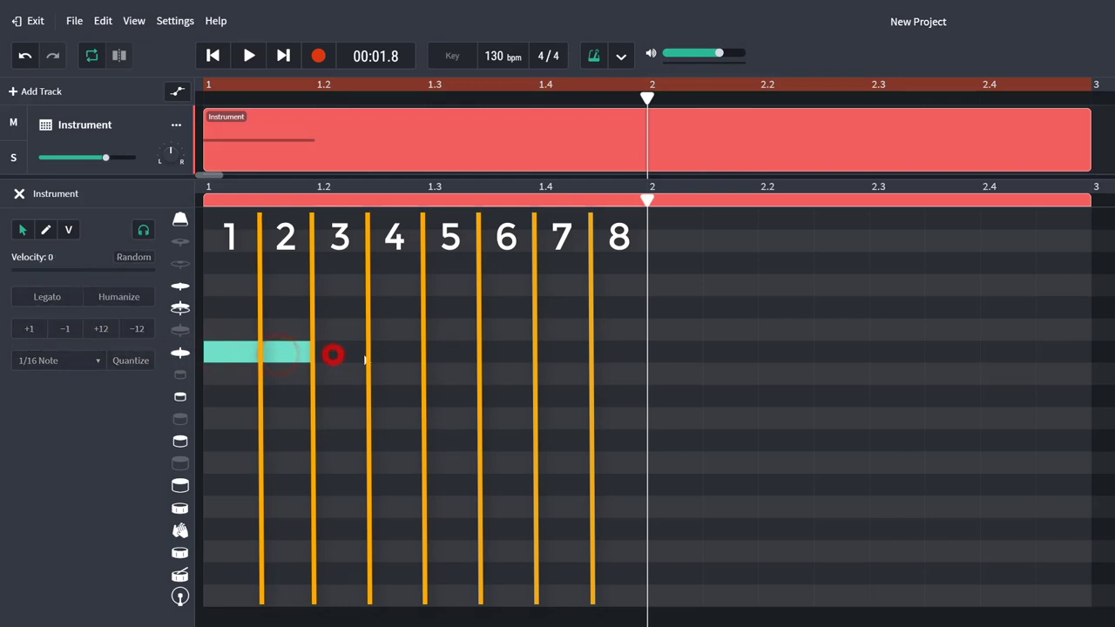
click(332, 356)
click(393, 353)
click(456, 353)
click(511, 352)
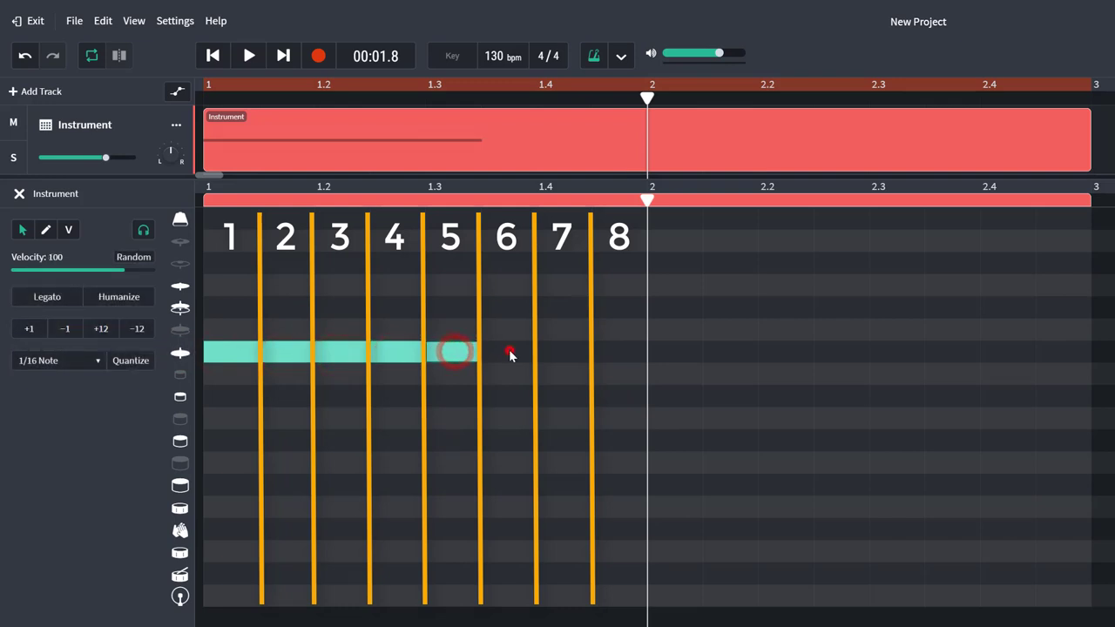
click(558, 353)
click(612, 353)
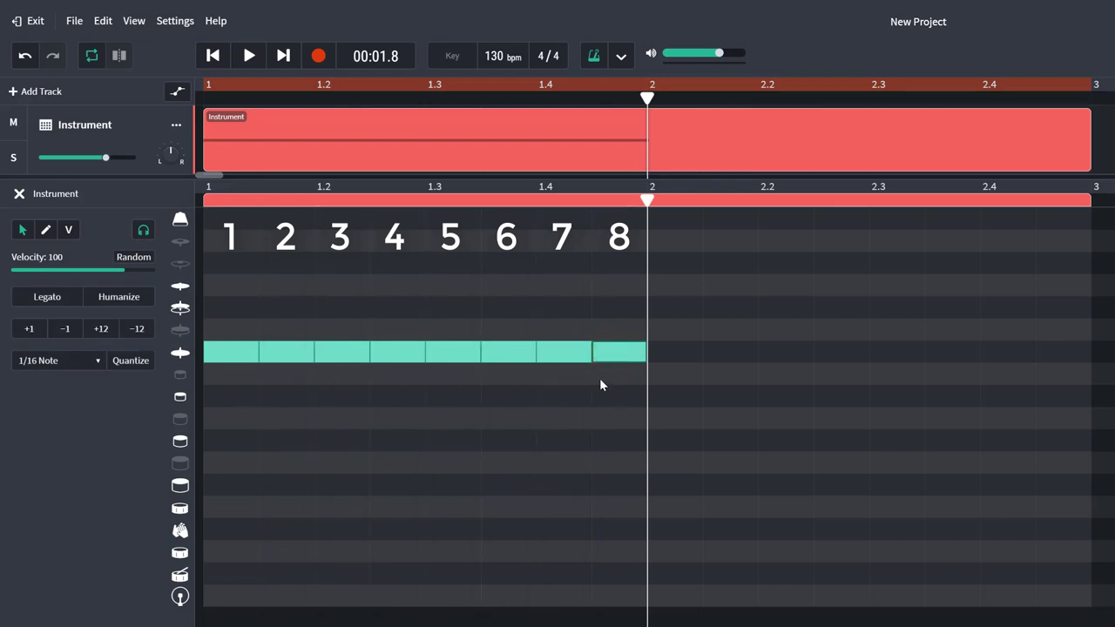
Play the cymbal pattern from the start of the project and turn off the metronome.
click(212, 54)
click(248, 55)
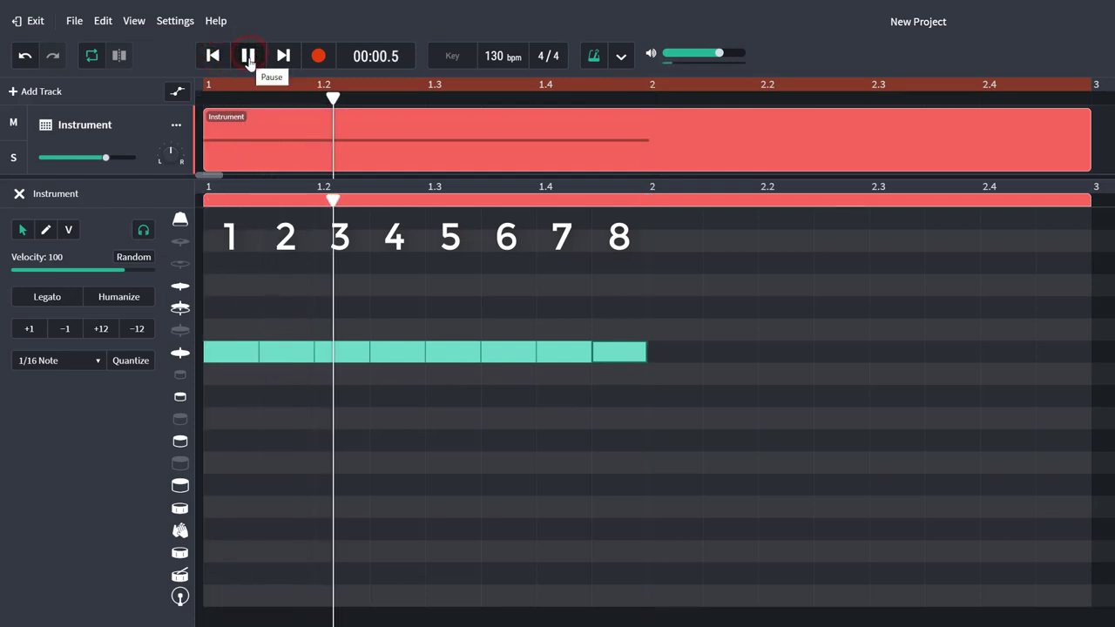
click(593, 58)
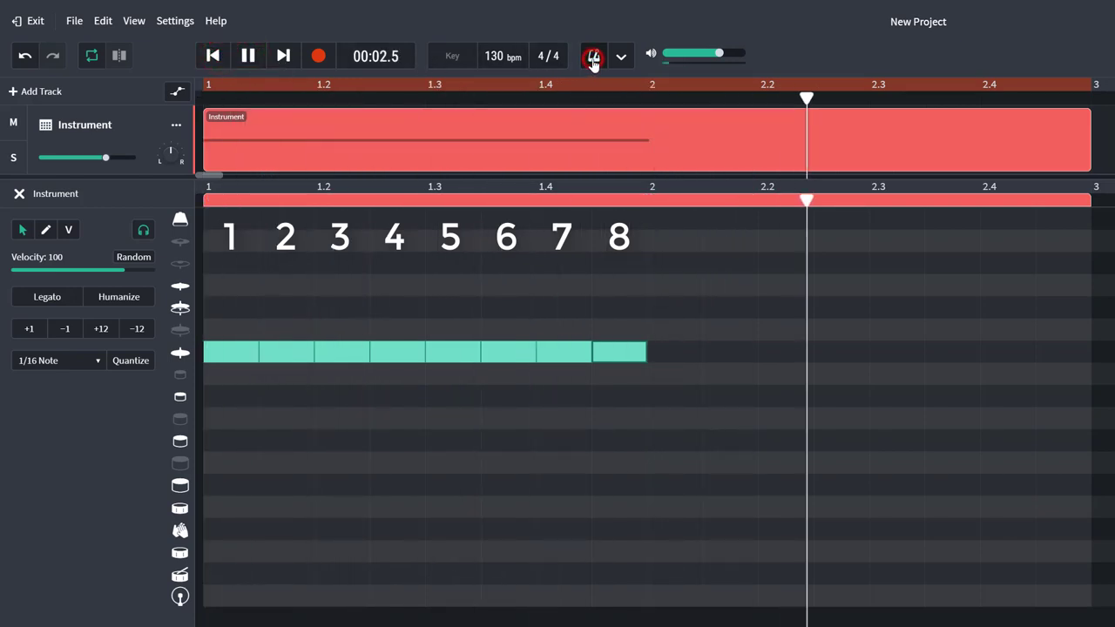
Stop playback, add a 1/8 kick note at the start of bar 1 and of bar 2, and play the pattern.
key(space)
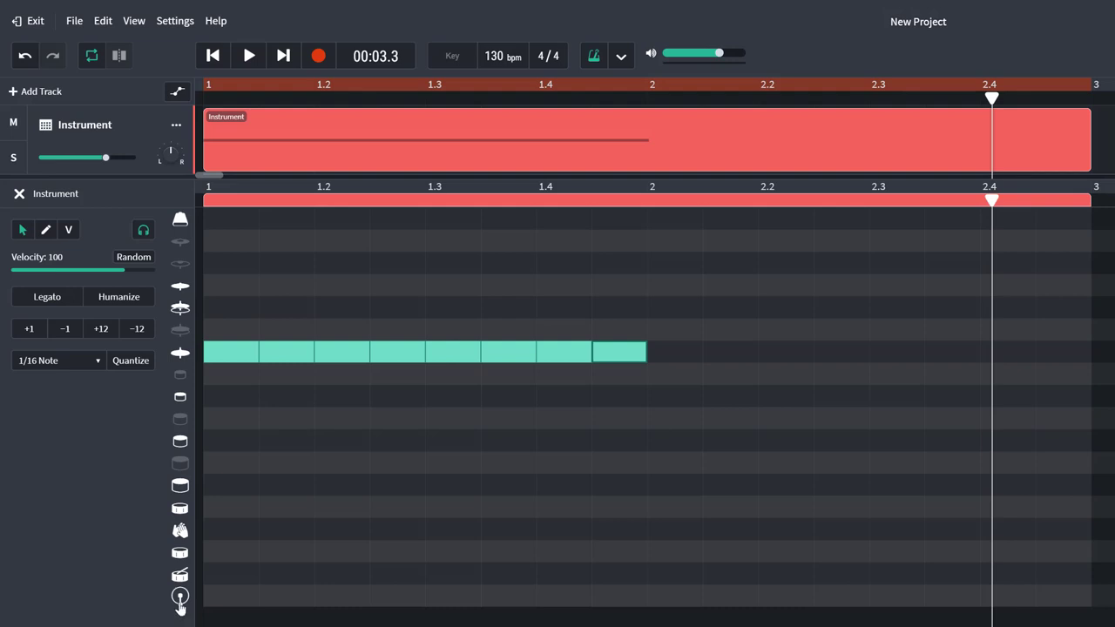
click(181, 601)
double_click(223, 601)
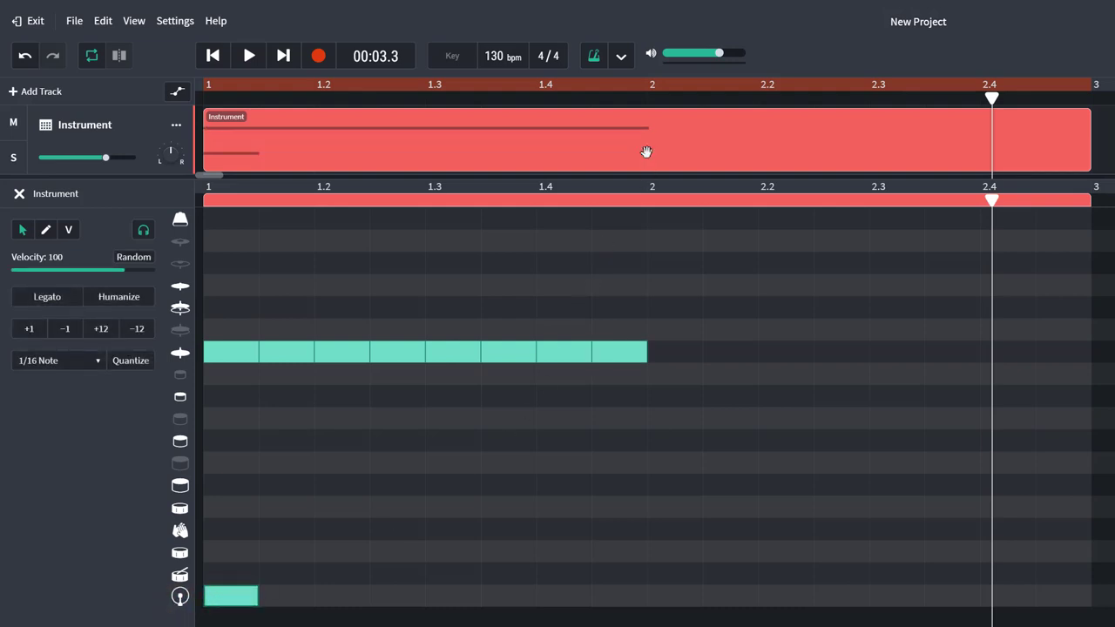
click(651, 94)
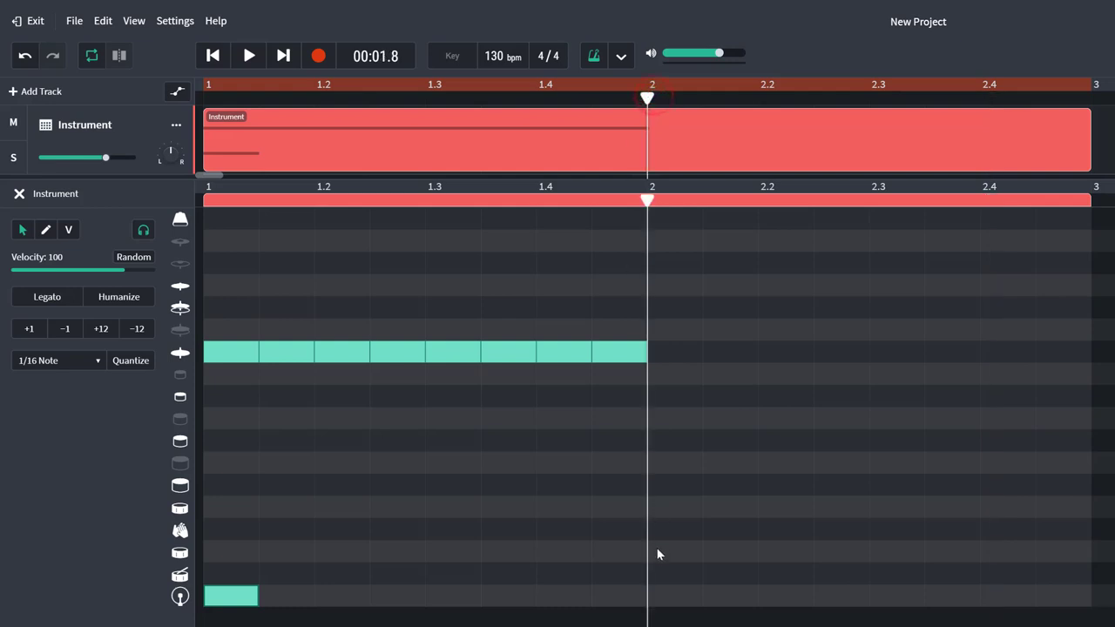
double_click(654, 596)
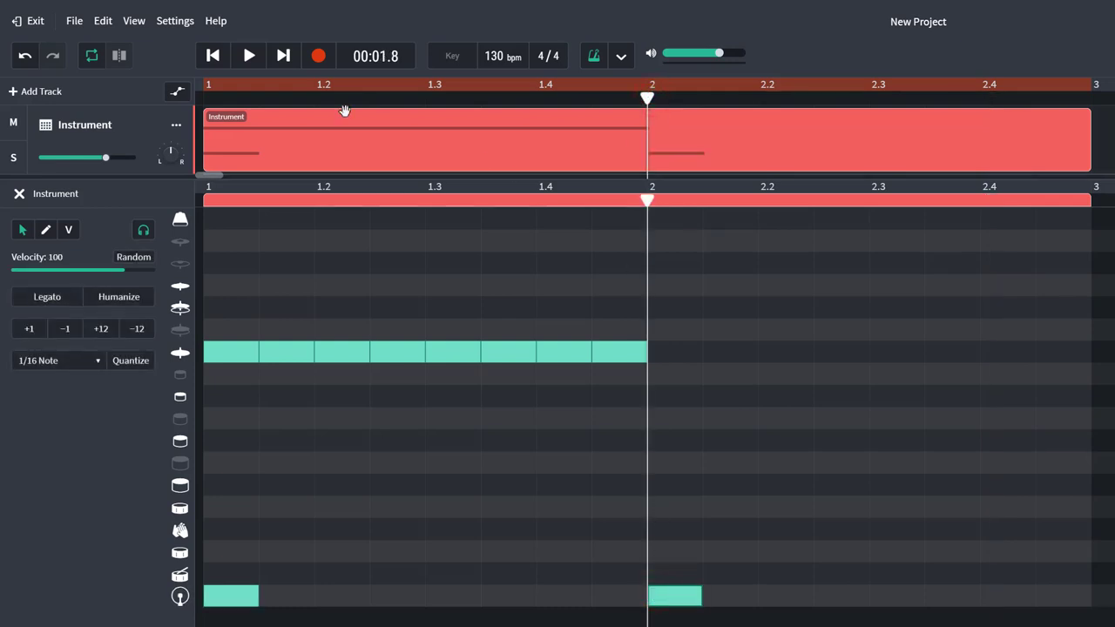
click(248, 56)
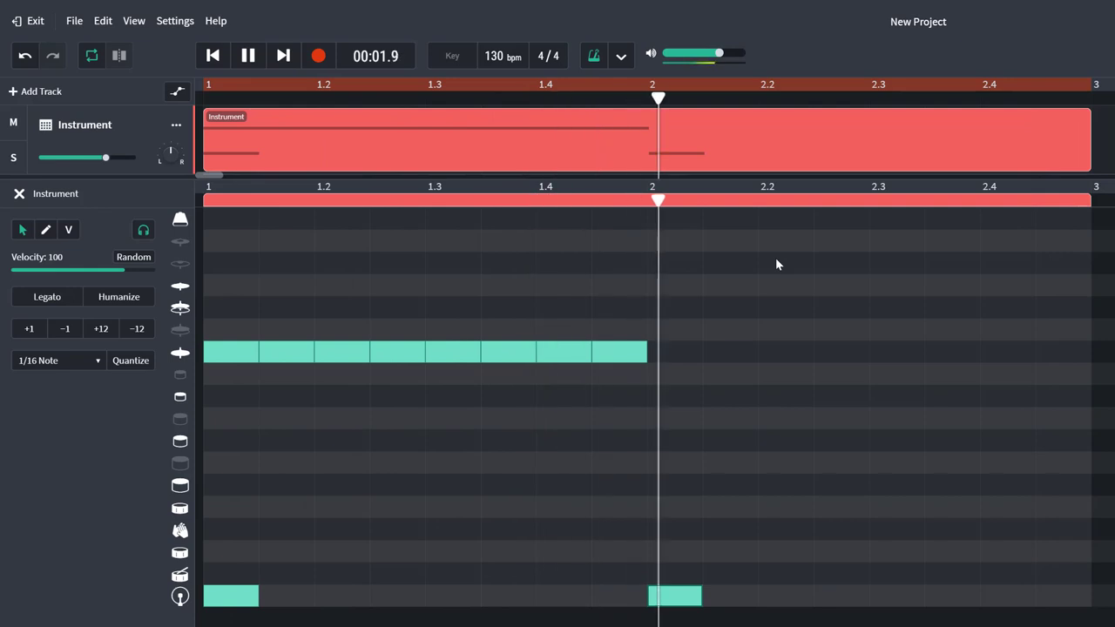
key(space)
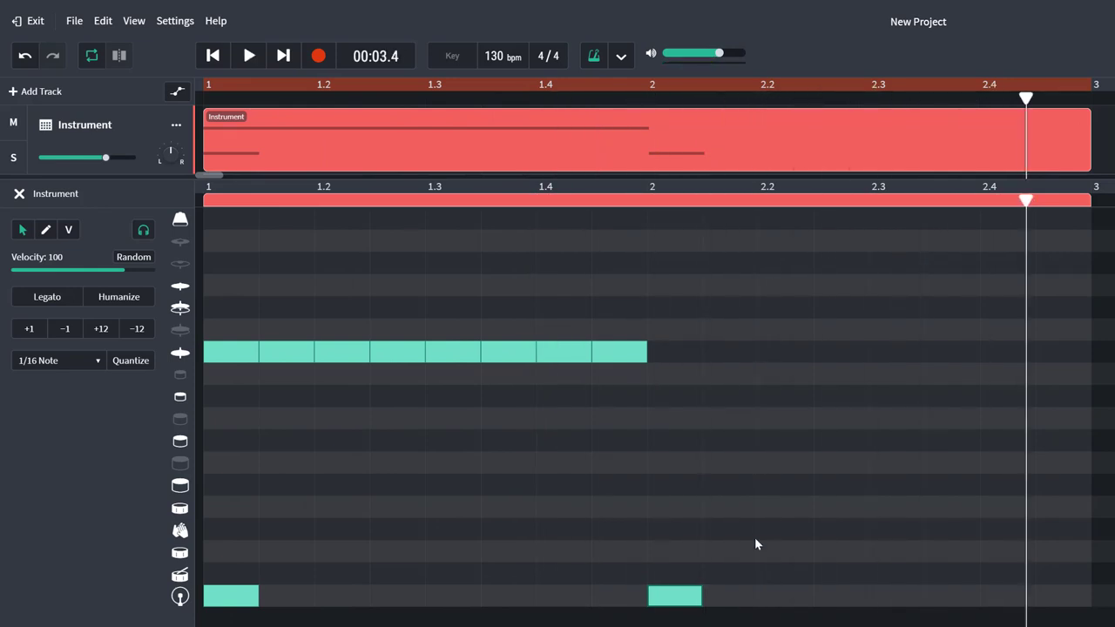
Add a second 1/8 kick note directly after the bar 2 kick and play the beat.
click(727, 597)
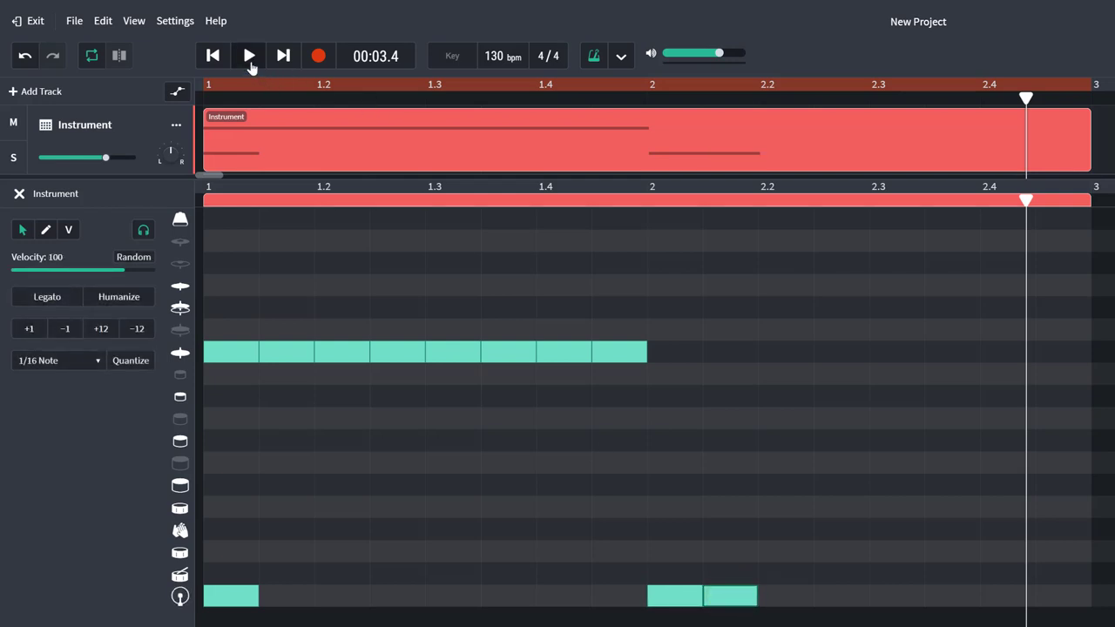
click(250, 67)
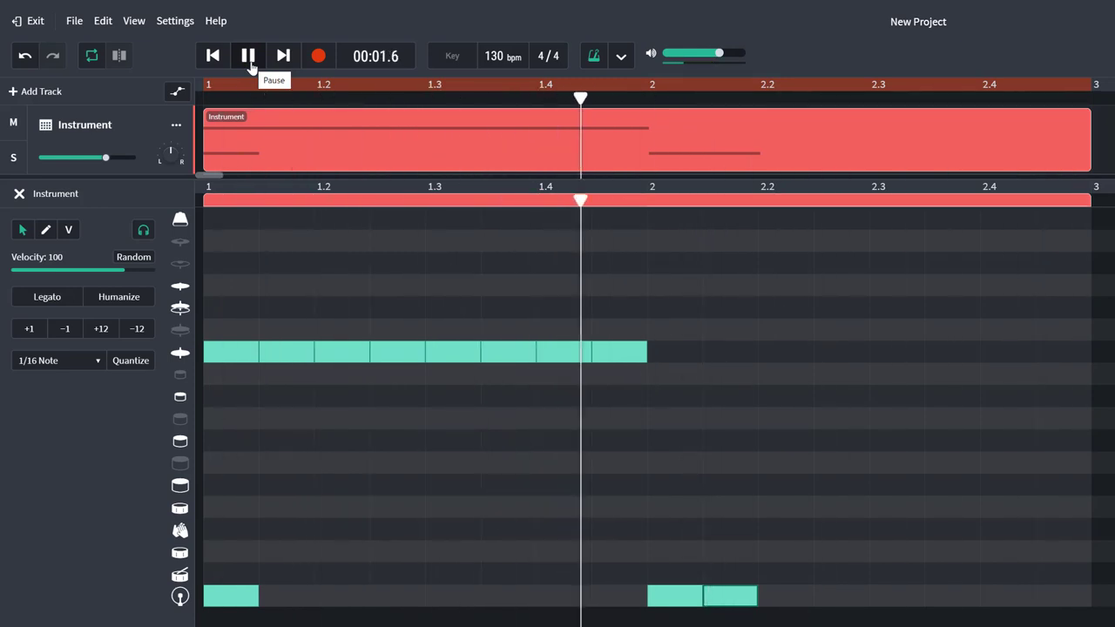
click(249, 59)
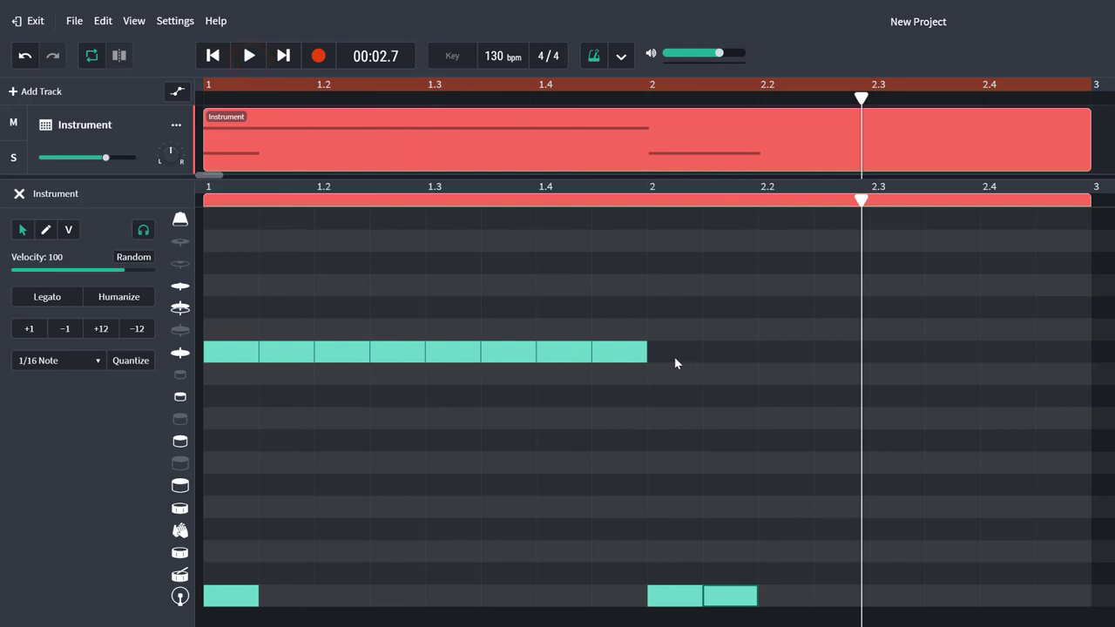
Fill bar 2 of the hi-hat row with eight consecutive 1/8 notes and play the two-bar loop.
click(671, 353)
click(724, 353)
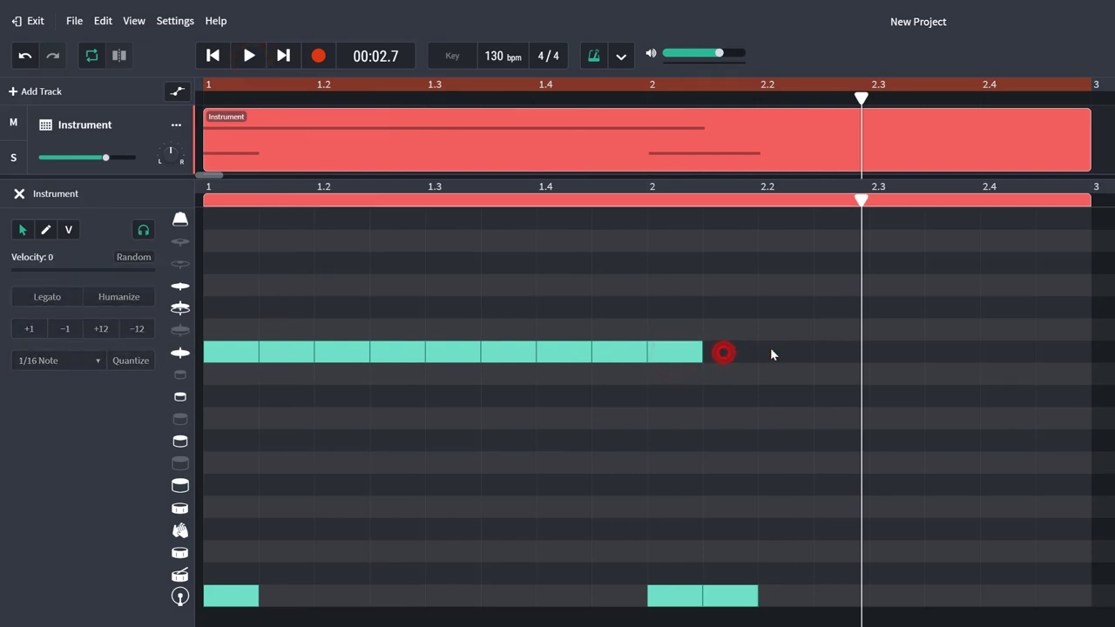
click(780, 352)
click(836, 352)
click(887, 352)
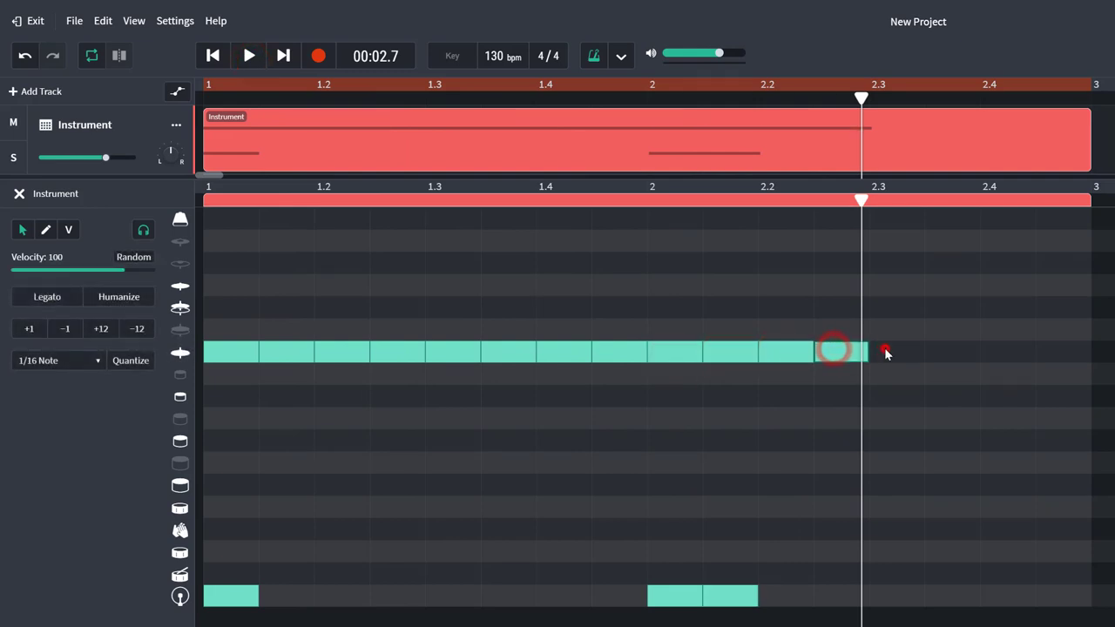
click(956, 351)
click(1002, 352)
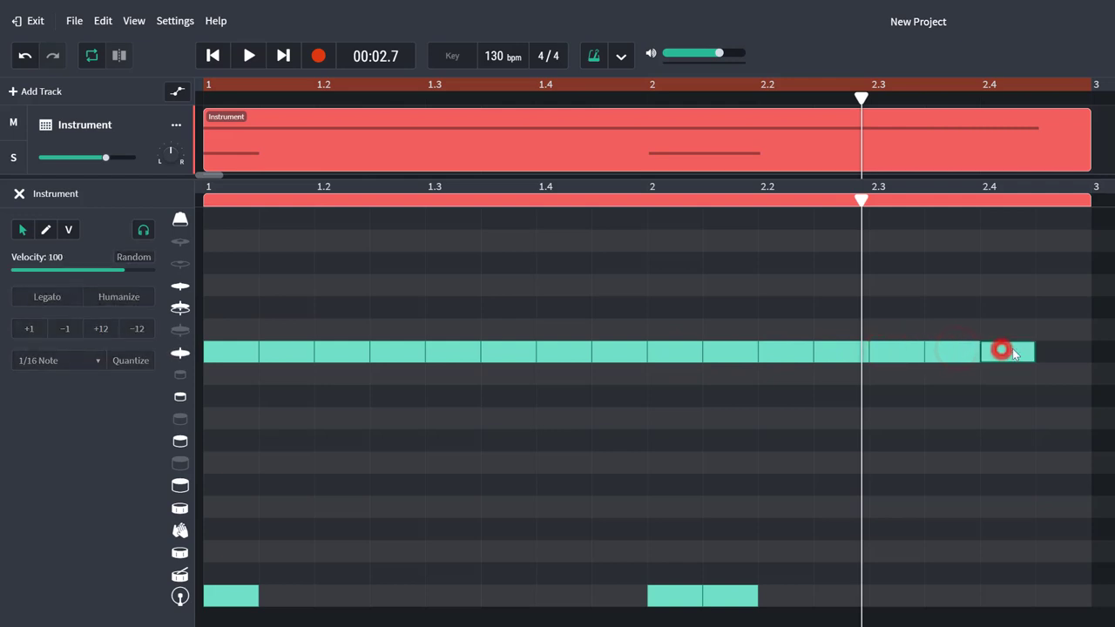
click(1045, 352)
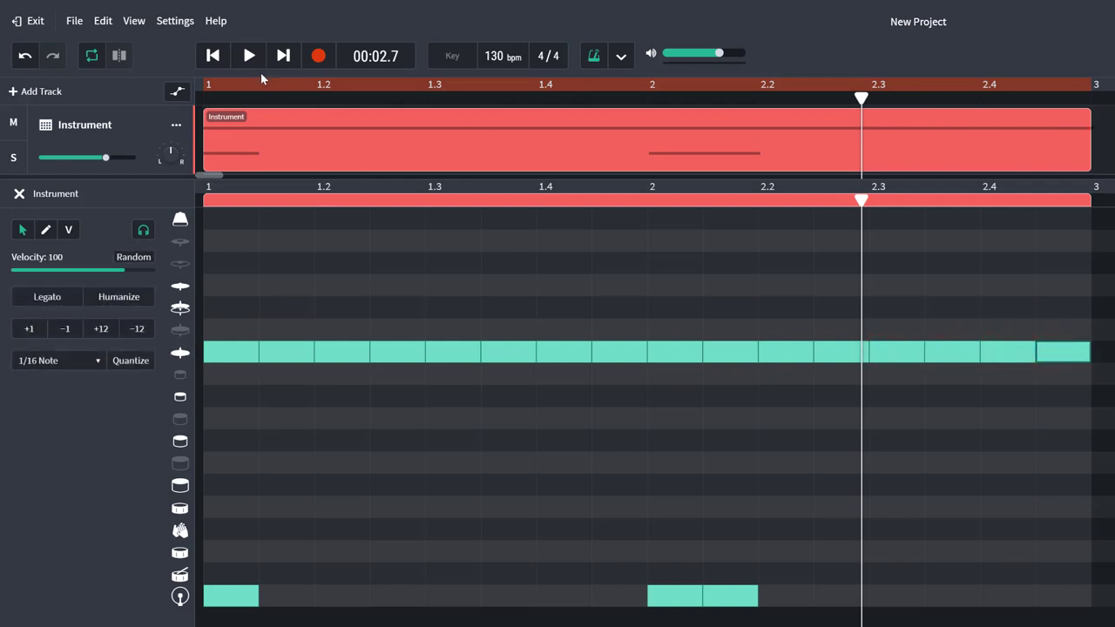
click(249, 58)
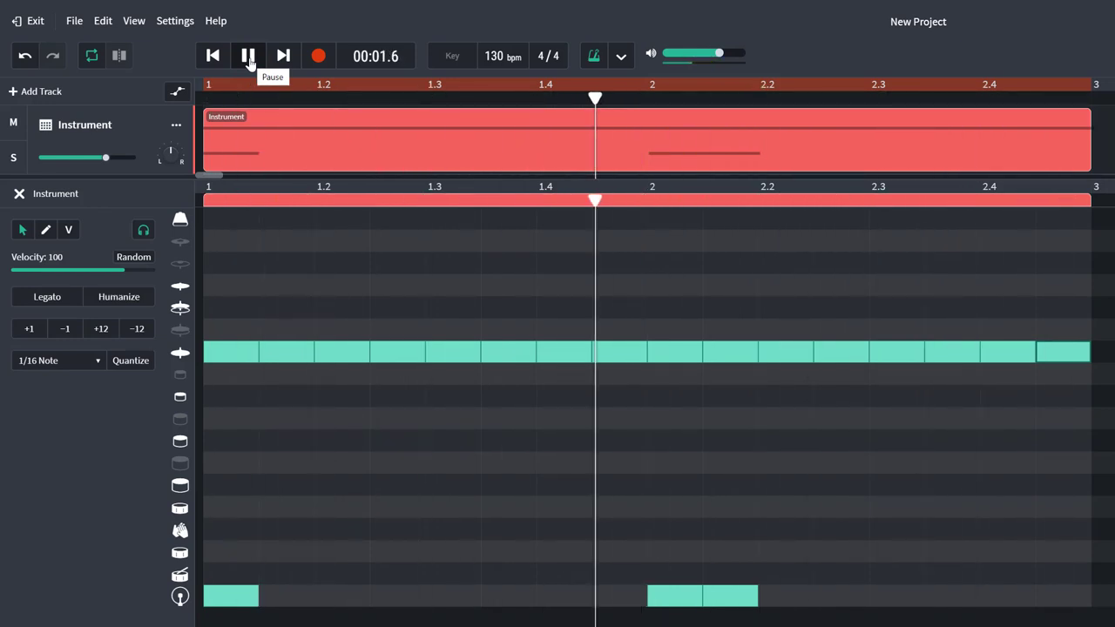
click(249, 58)
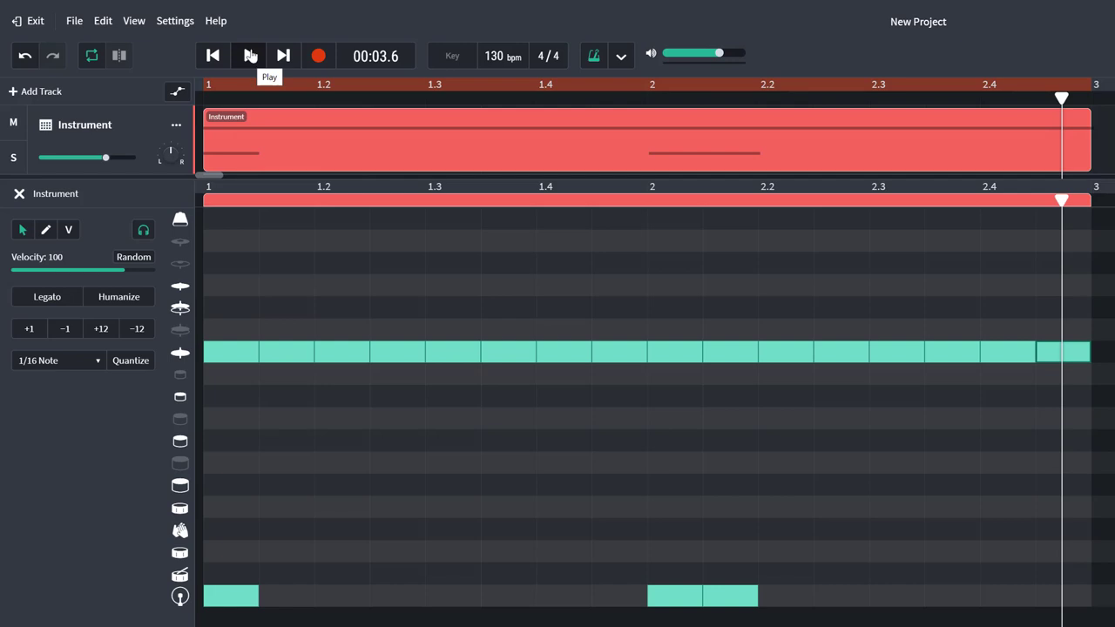
Place the playhead at 1.3, stack 1/8 notes in the two drum rows directly above the kick, and play the beat.
click(434, 104)
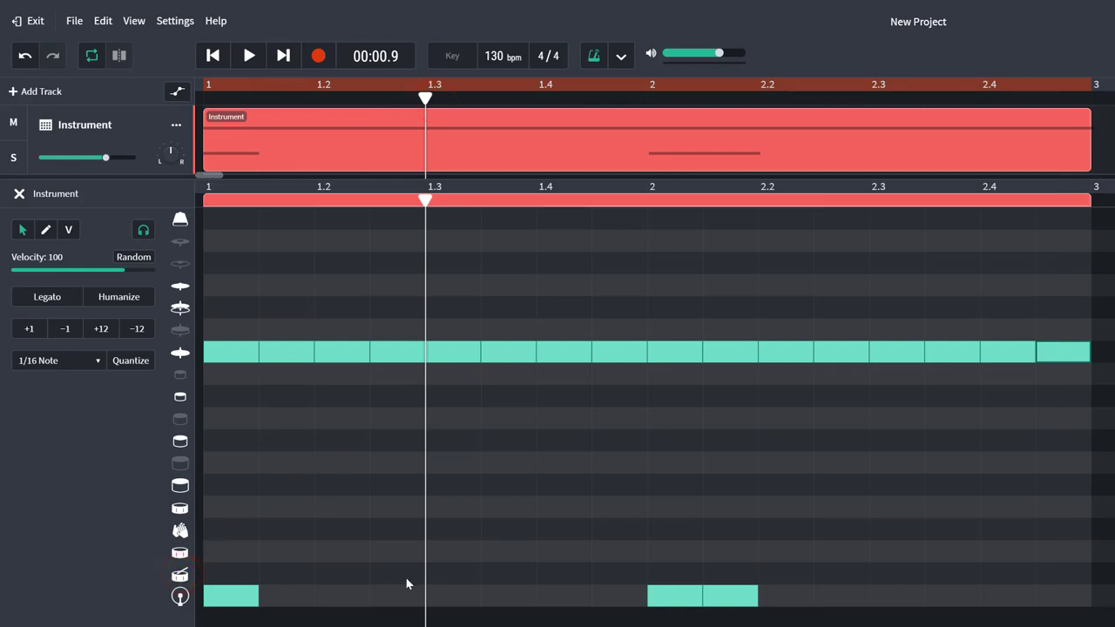
click(436, 574)
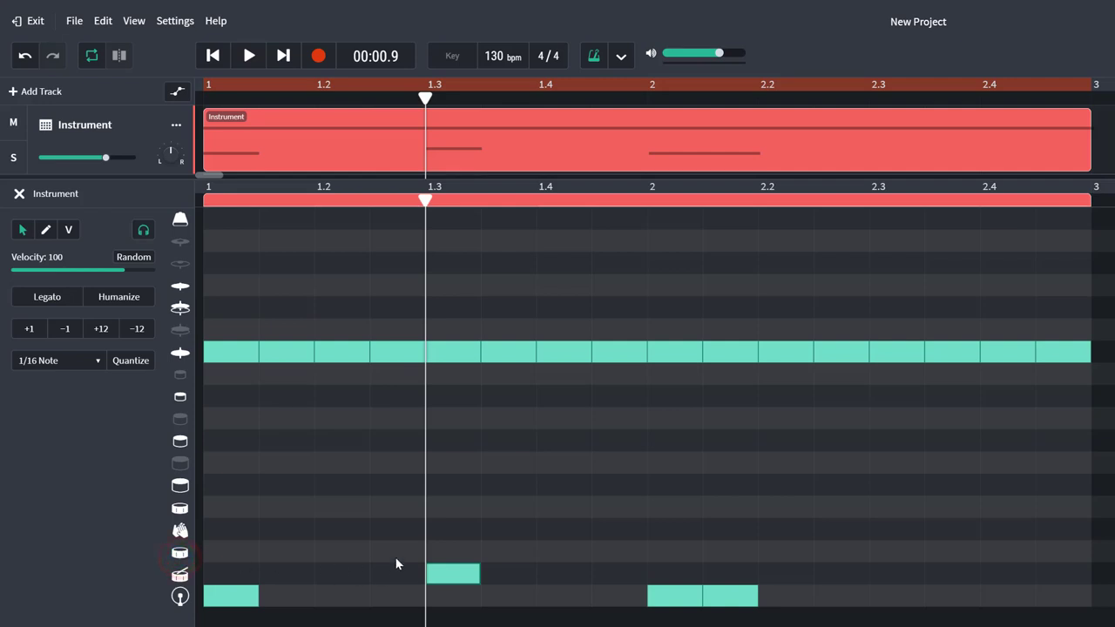
click(437, 552)
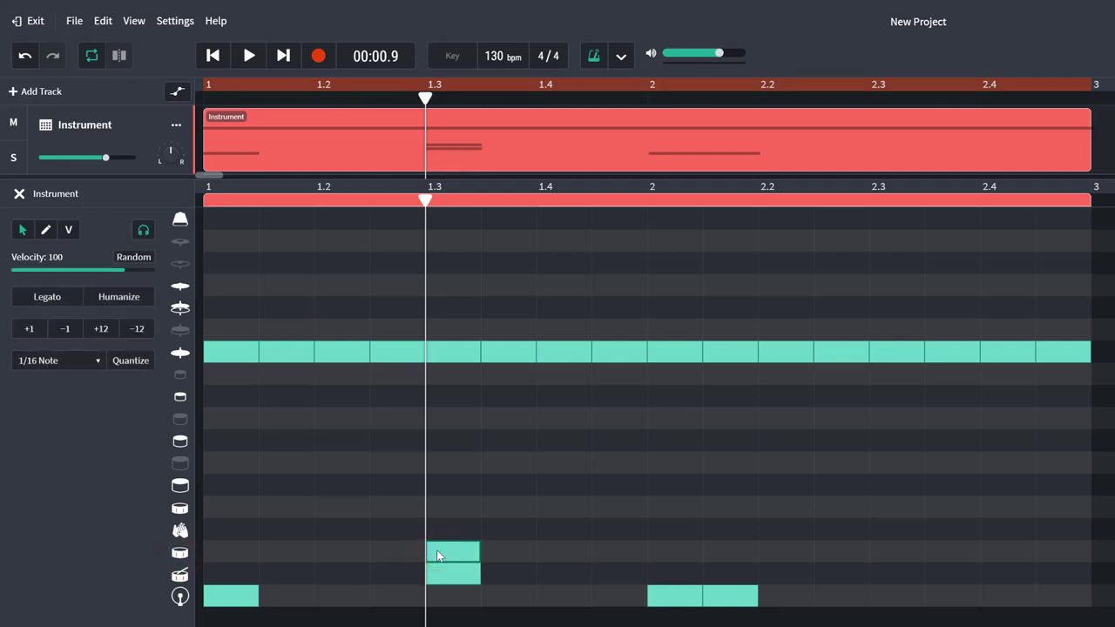
click(248, 56)
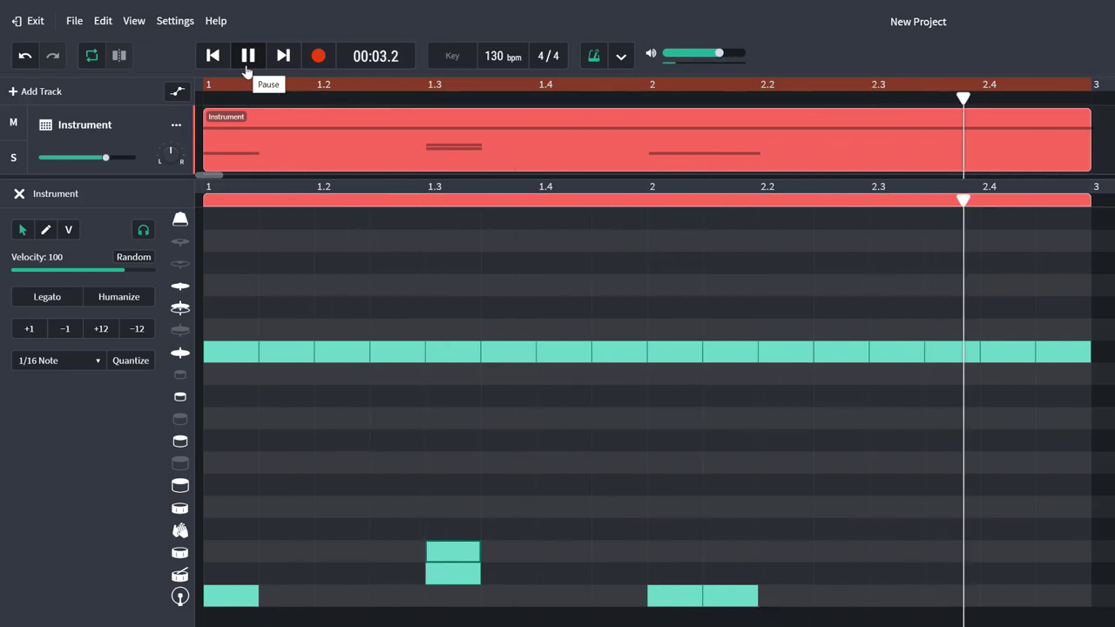
click(247, 67)
Place the playhead at 2.3, stack 1/8 notes in the same two drum rows above the kick, and start playback.
mouse_move(801, 5)
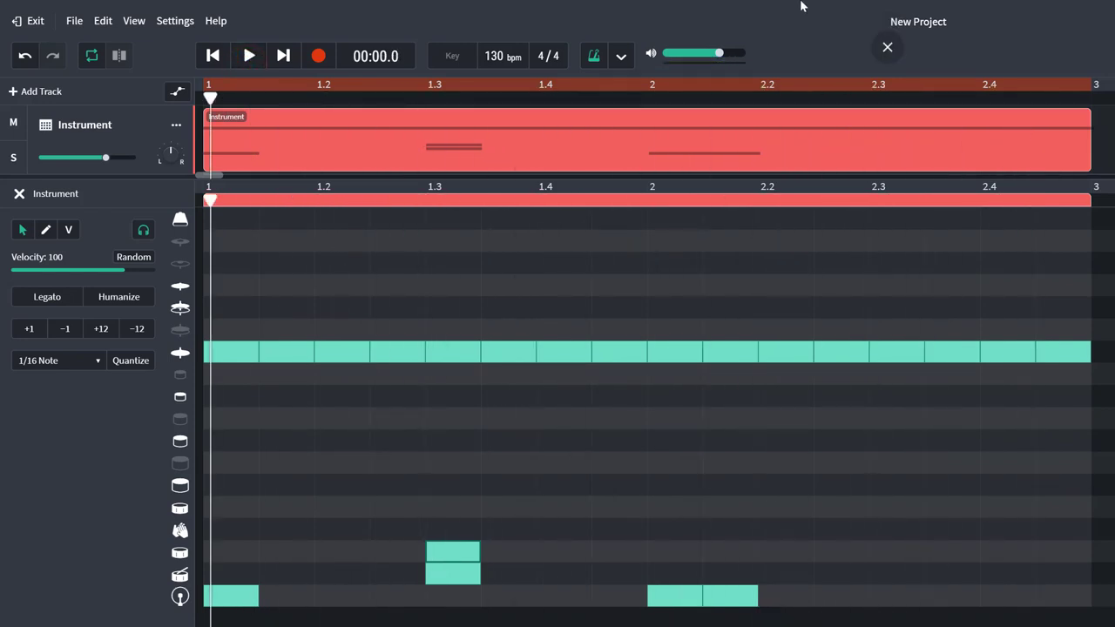
click(870, 99)
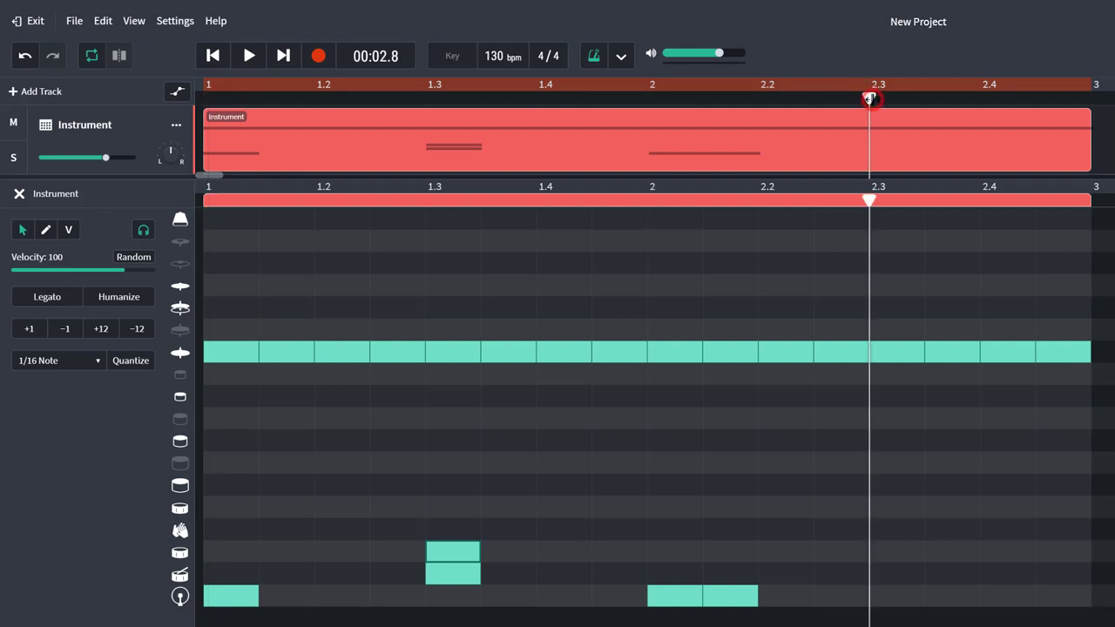
click(887, 551)
click(886, 550)
click(885, 573)
click(886, 573)
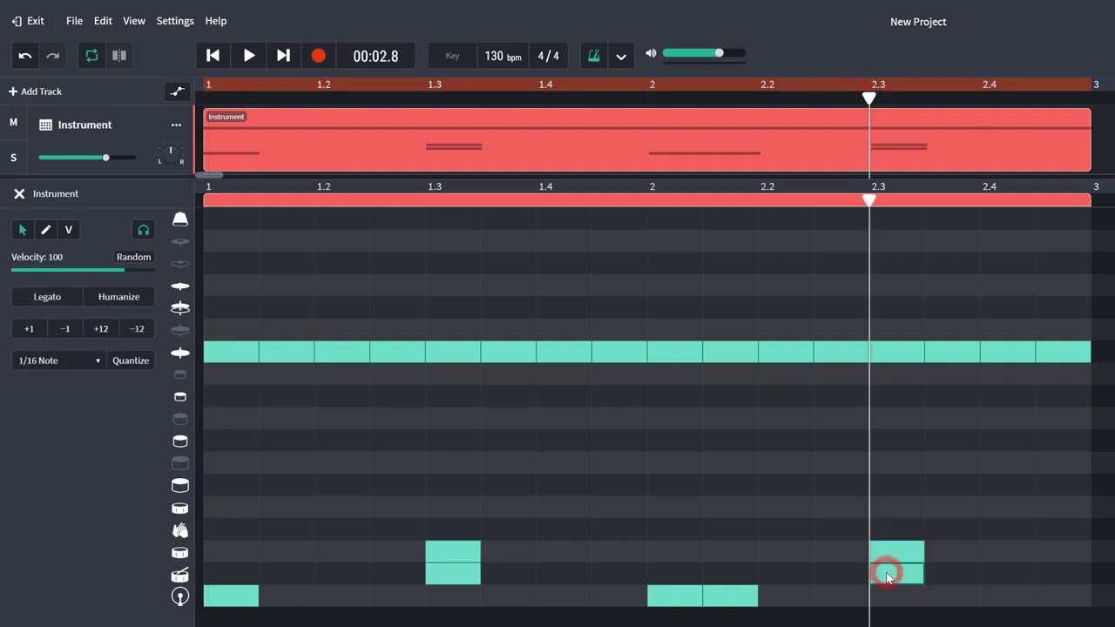
click(249, 55)
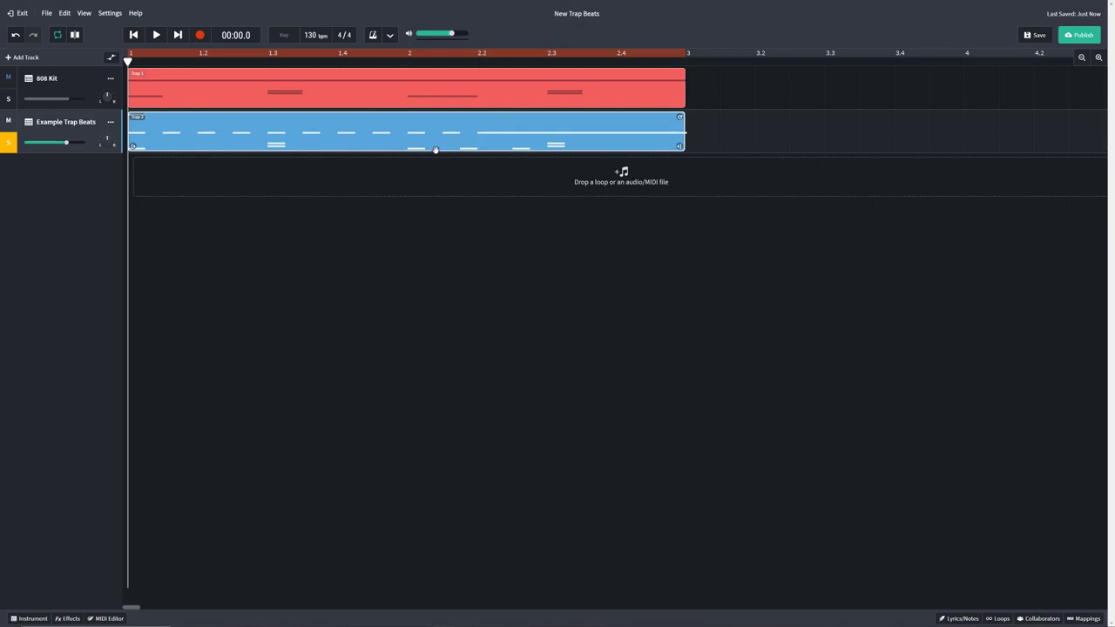
Open the Trap 2 region of the Example Trap Beats track in the MIDI Editor and listen to its pattern.
double_click(432, 139)
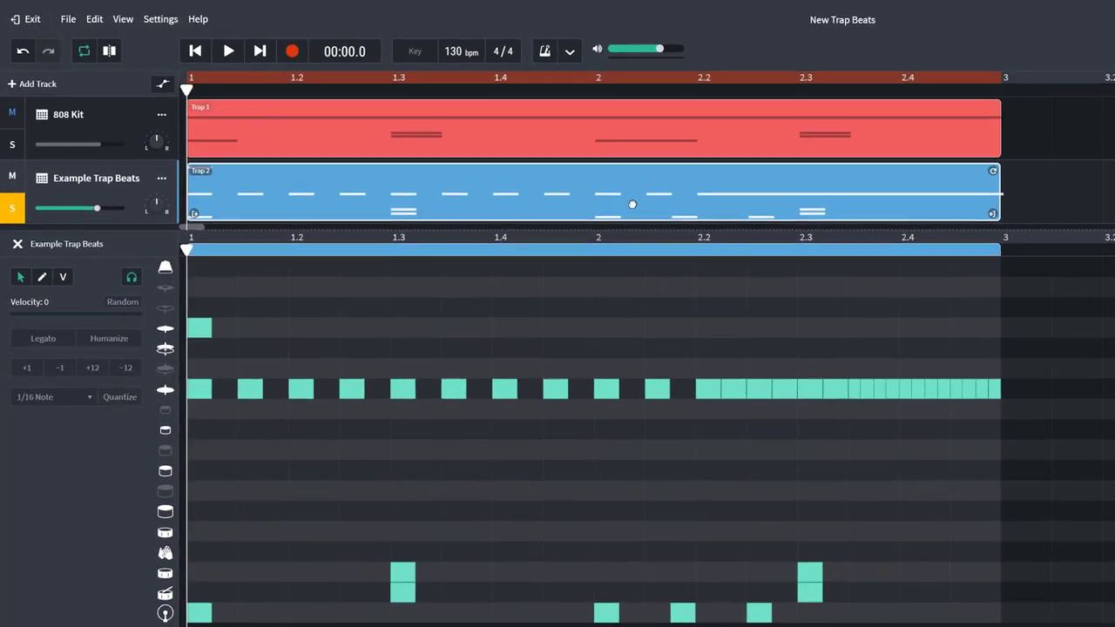
click(156, 35)
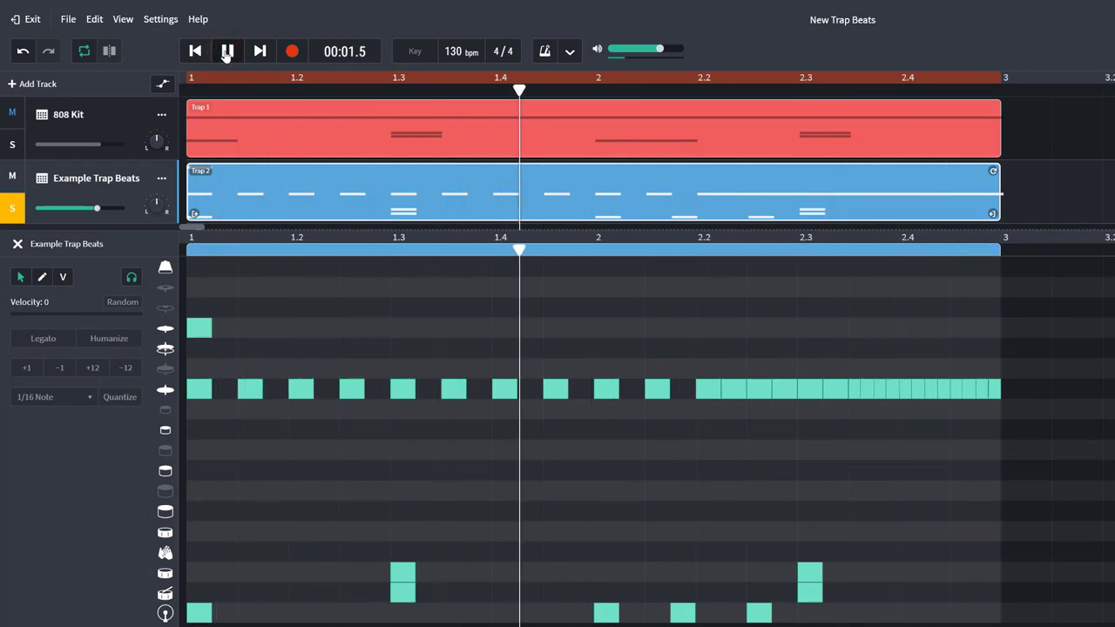
click(226, 53)
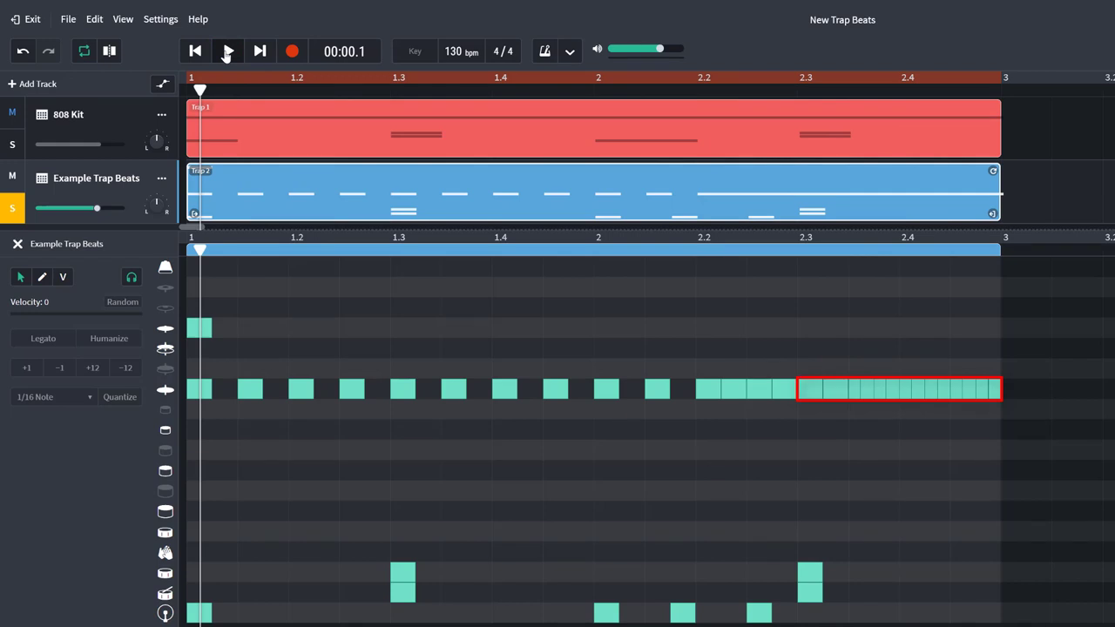
Open the Trap 1 region and add four 1/16 notes above the hi-hat row, one per 1/8 position starting at 2.2.
click(419, 116)
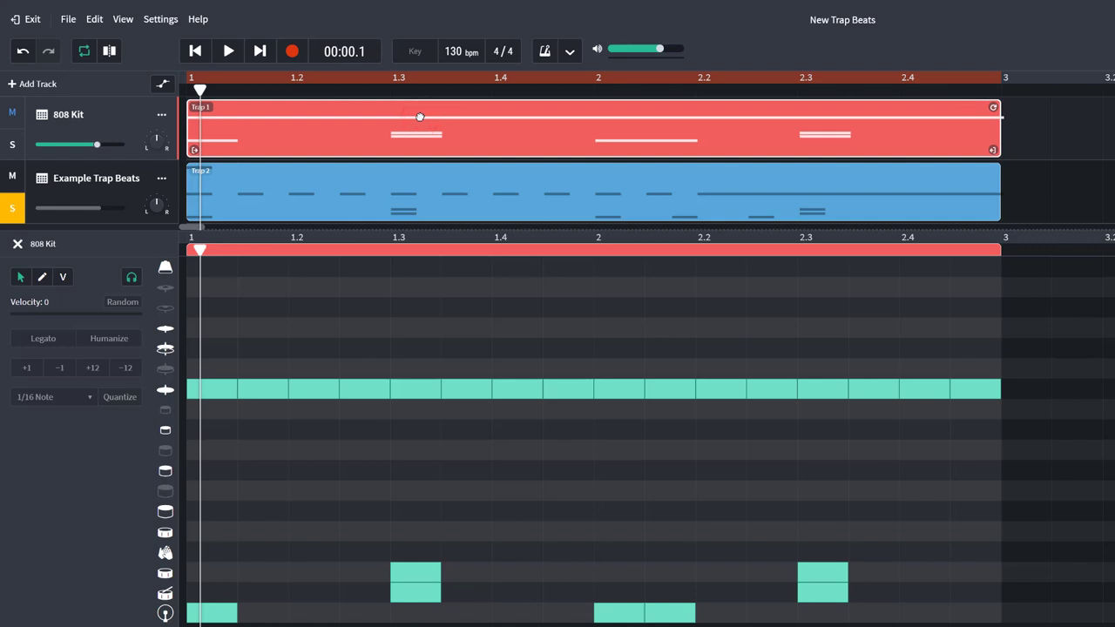
click(717, 372)
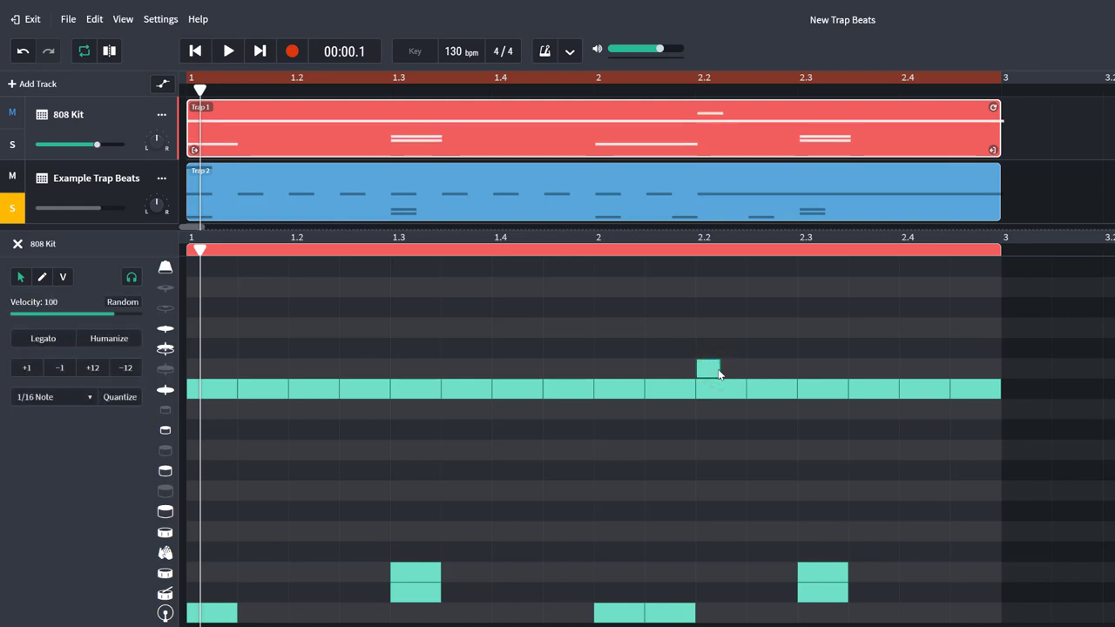
click(732, 373)
click(759, 368)
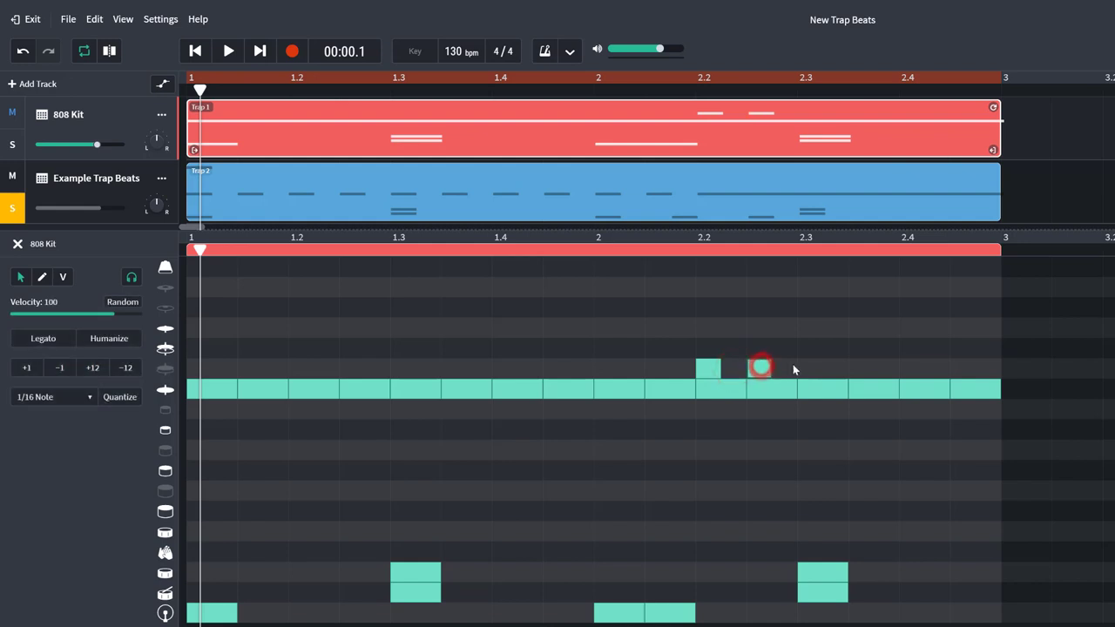
click(834, 367)
click(863, 367)
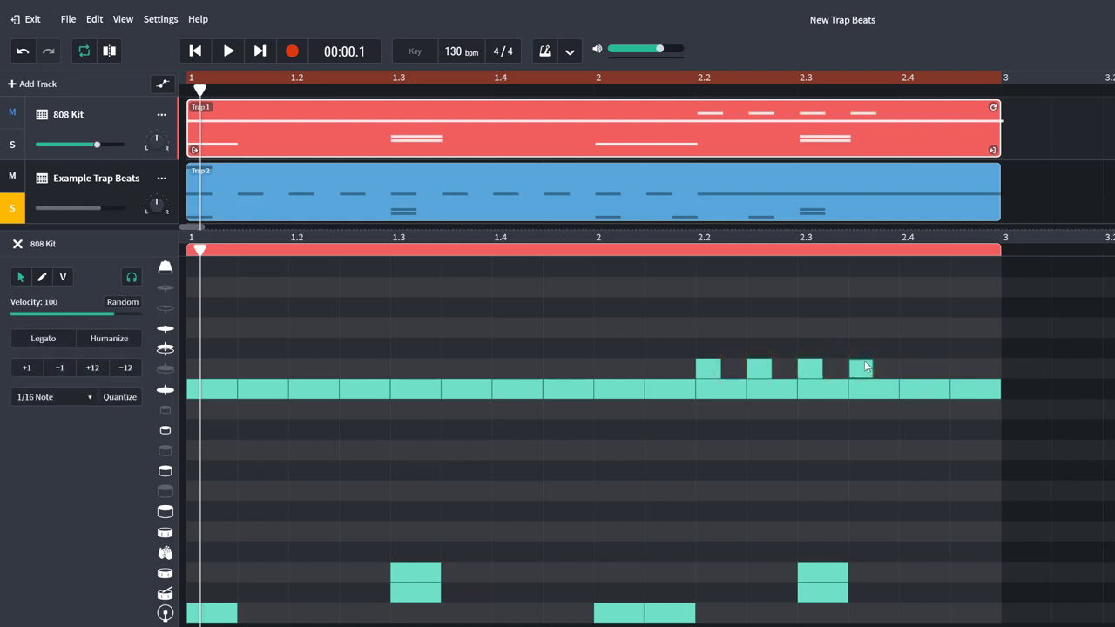
Solo the 808 Kit track to listen to its edited hi-hat pattern, then stop playback and turn the solo off.
click(12, 145)
key(space)
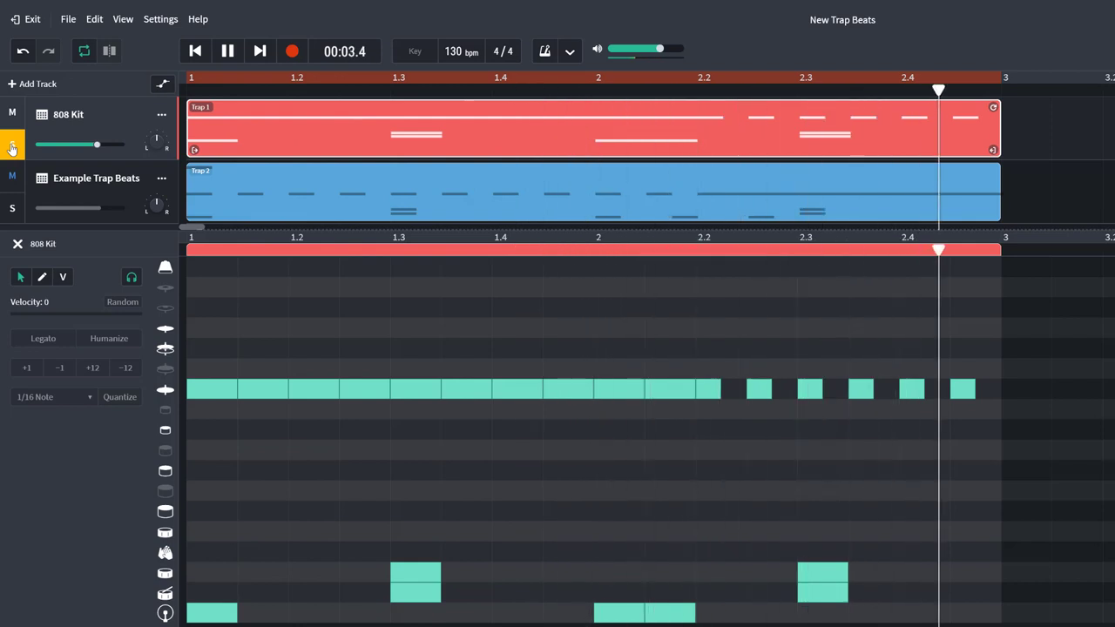
click(12, 148)
key(space)
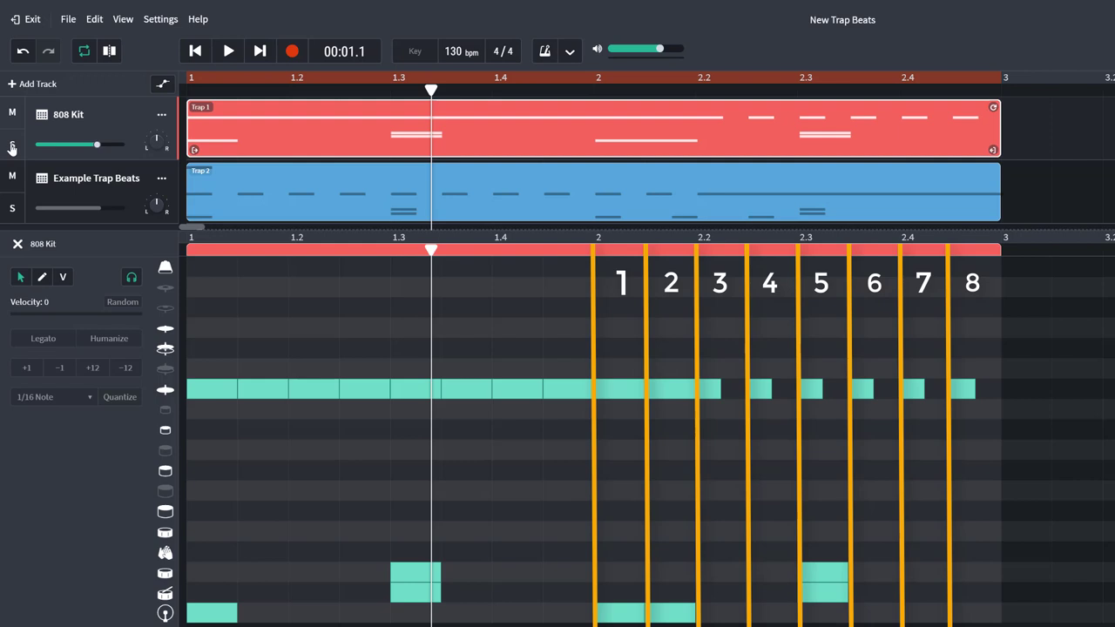
Set the grid size to 1/16.
click(123, 19)
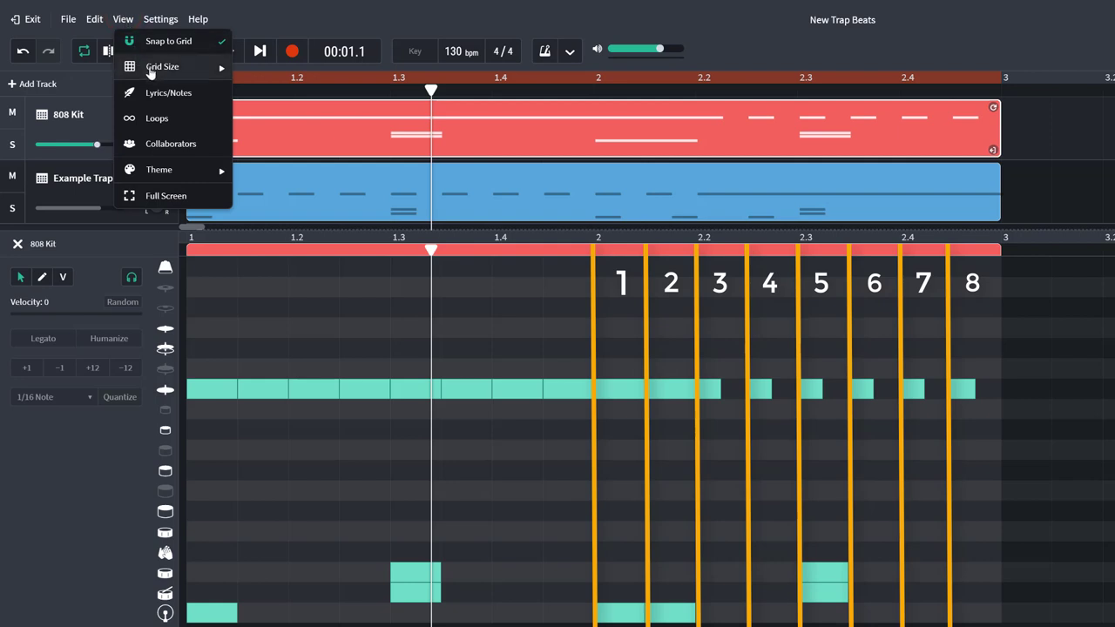
mouse_move(150, 71)
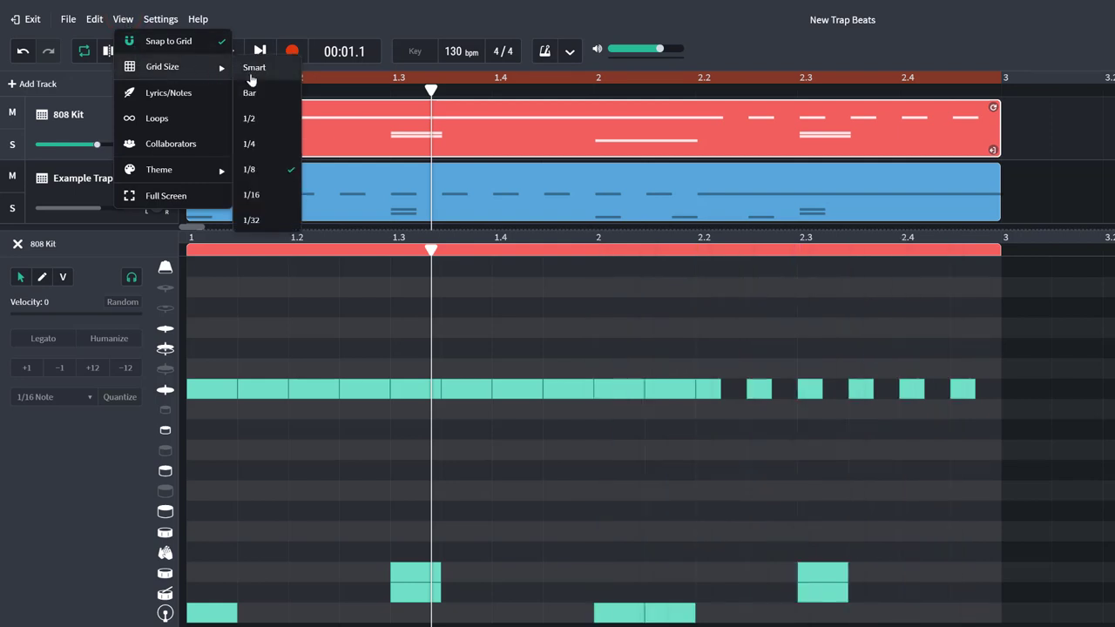
click(286, 197)
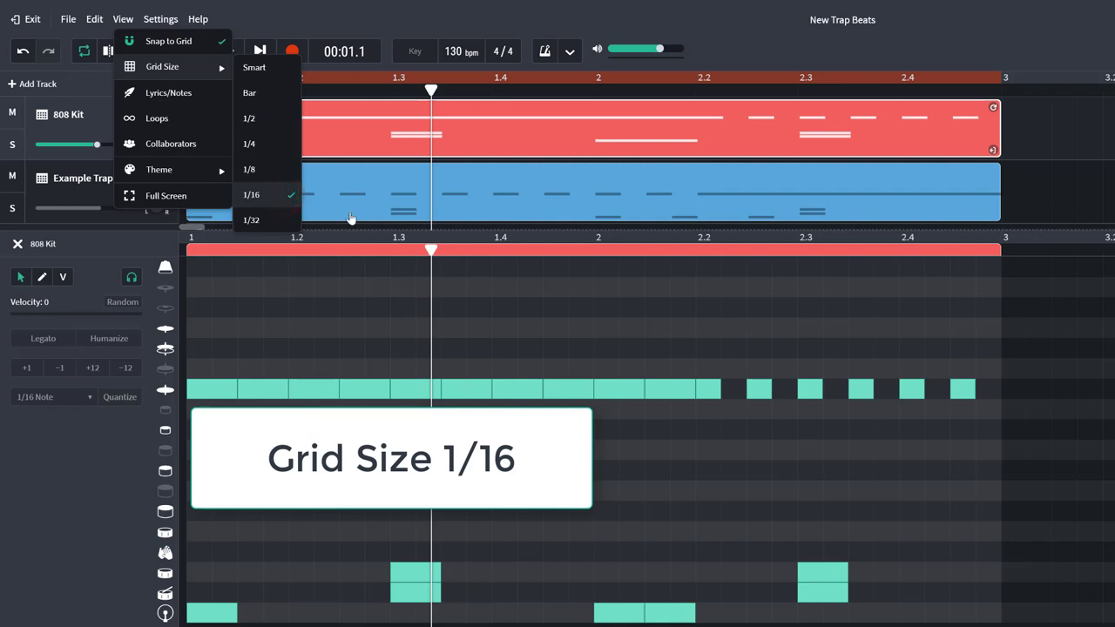
Delete all the hi-hat notes in bar 2 of the Trap 1 region.
click(1036, 324)
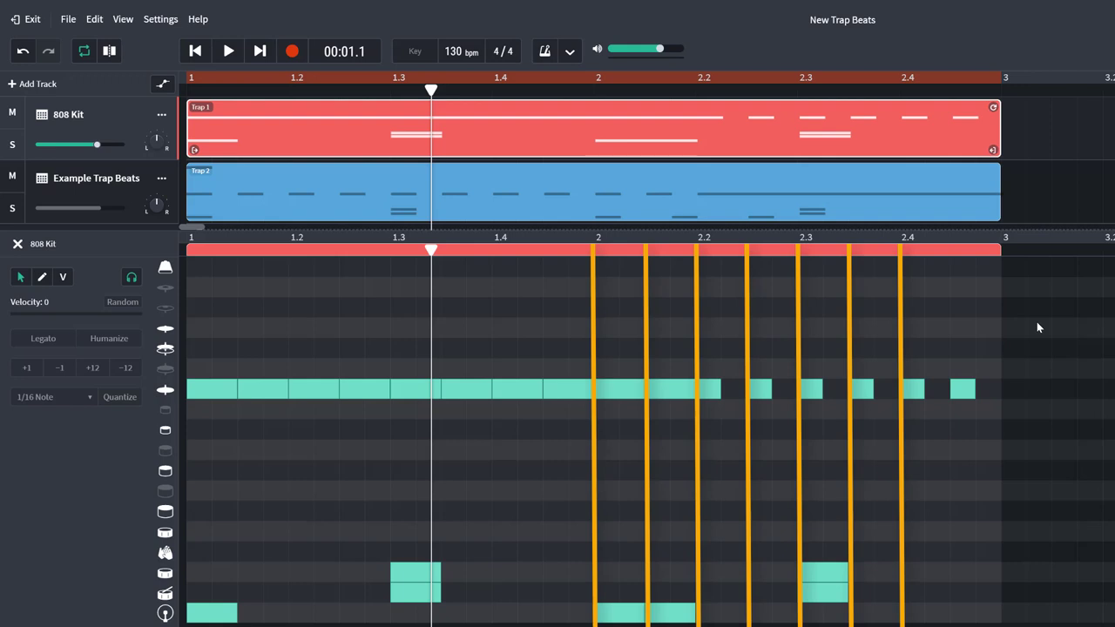
click(607, 367)
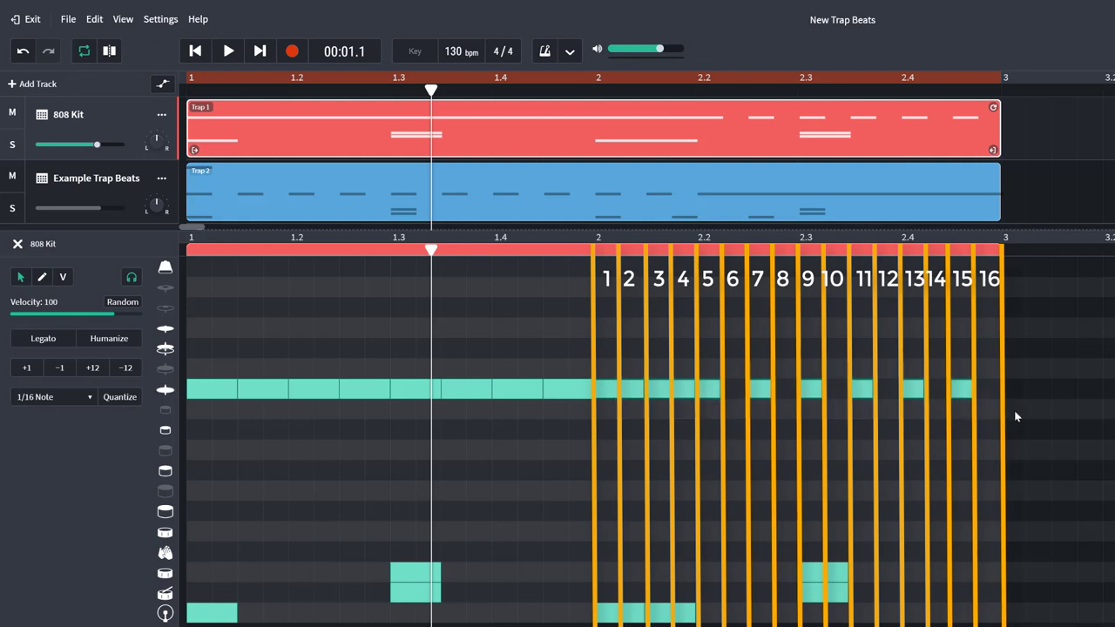
key(Delete)
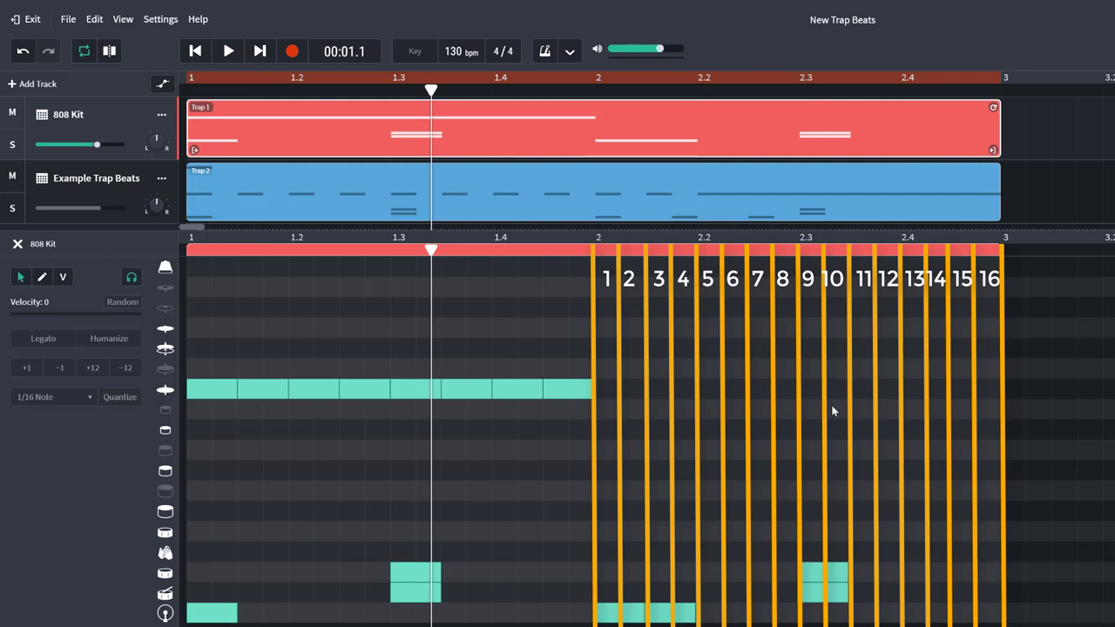
Fill bar 2 of the Trap 1 hi-hat row with sixteen consecutive 1/16 notes.
click(607, 393)
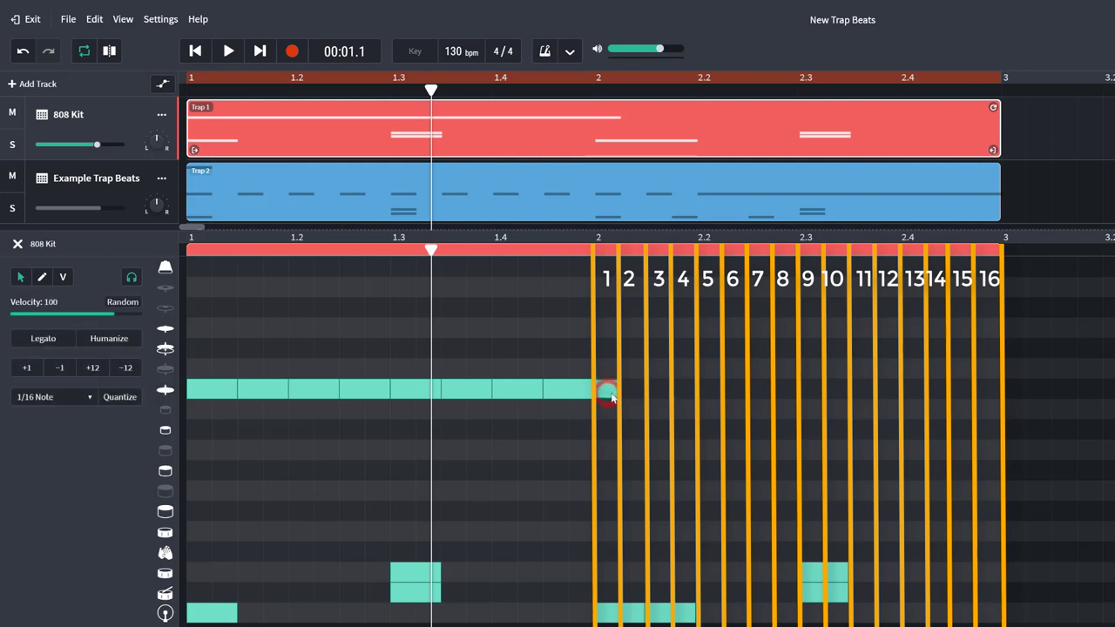
click(629, 394)
click(654, 392)
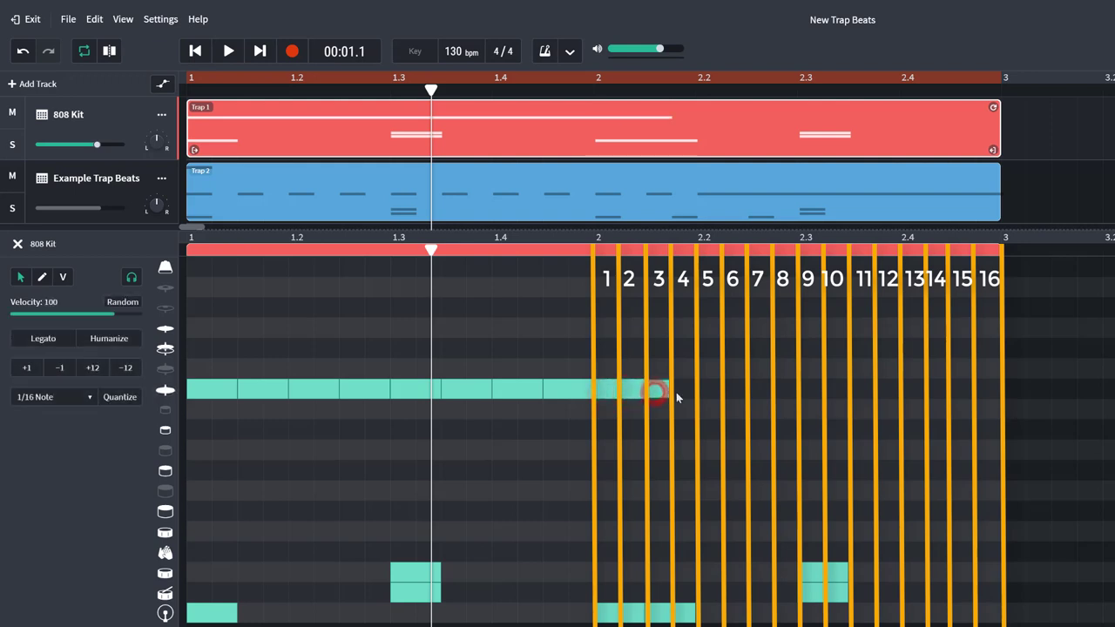
click(676, 392)
click(708, 392)
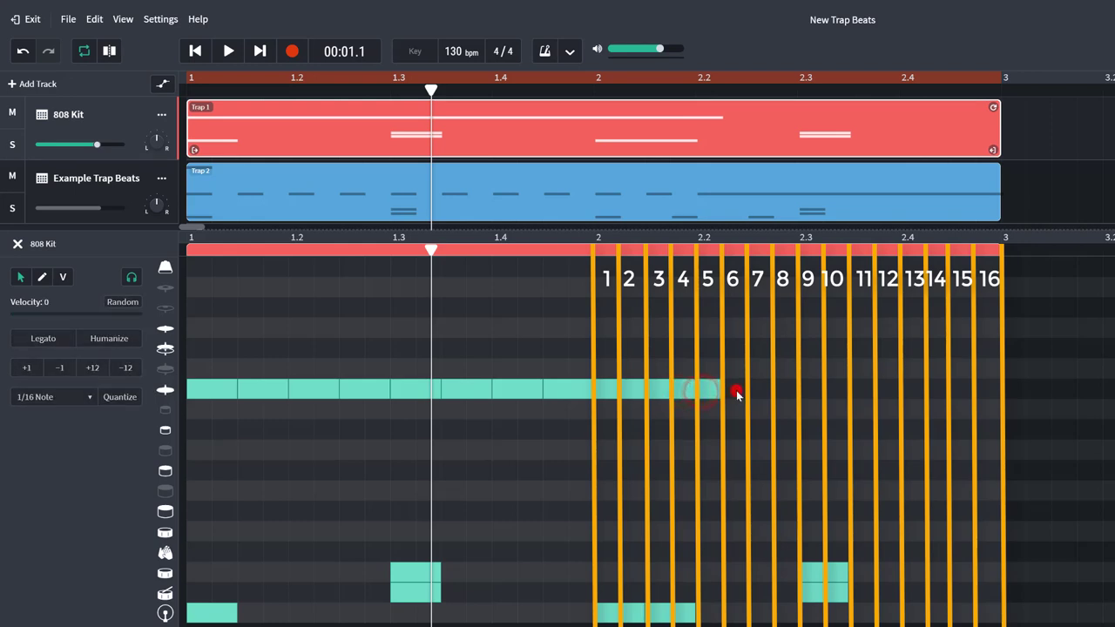
click(736, 391)
click(760, 389)
click(784, 388)
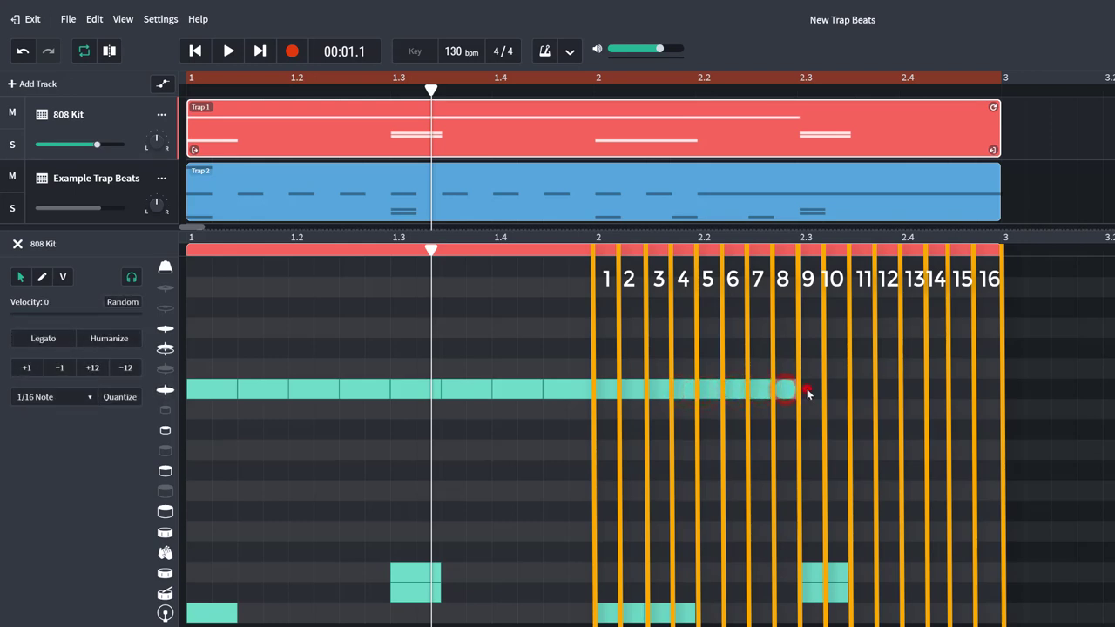
click(807, 388)
click(835, 388)
click(860, 389)
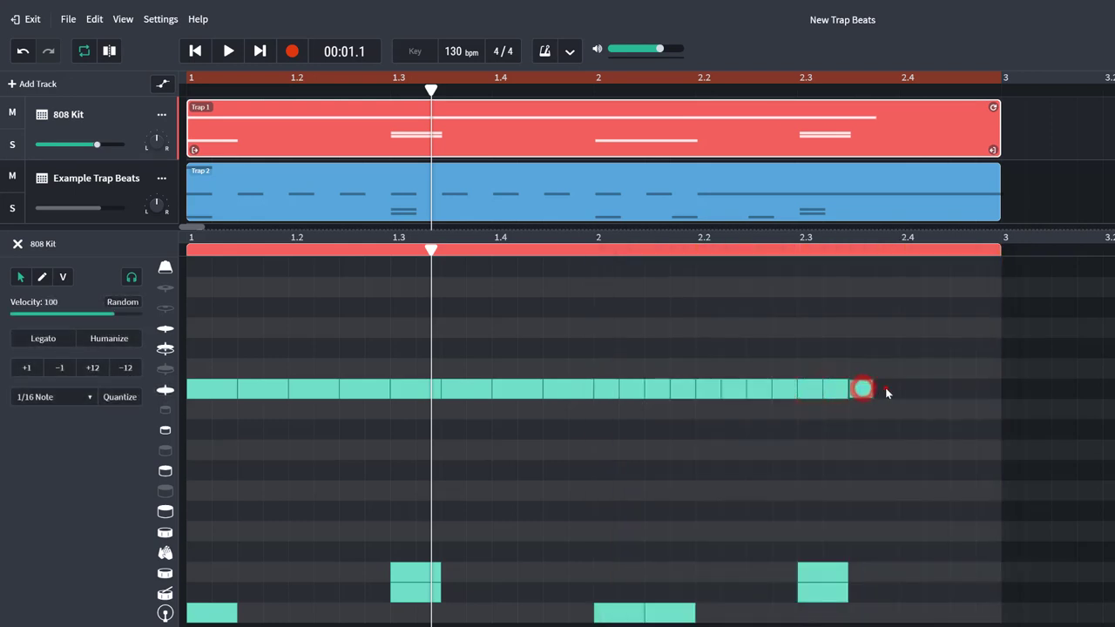
click(885, 388)
click(910, 388)
click(936, 388)
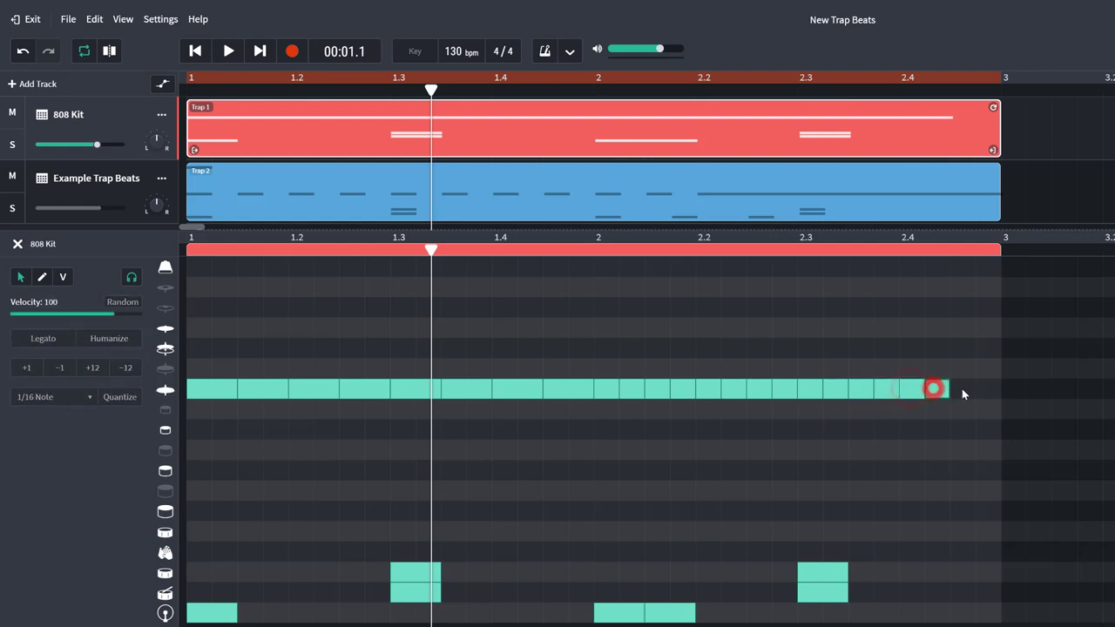
click(962, 390)
click(978, 390)
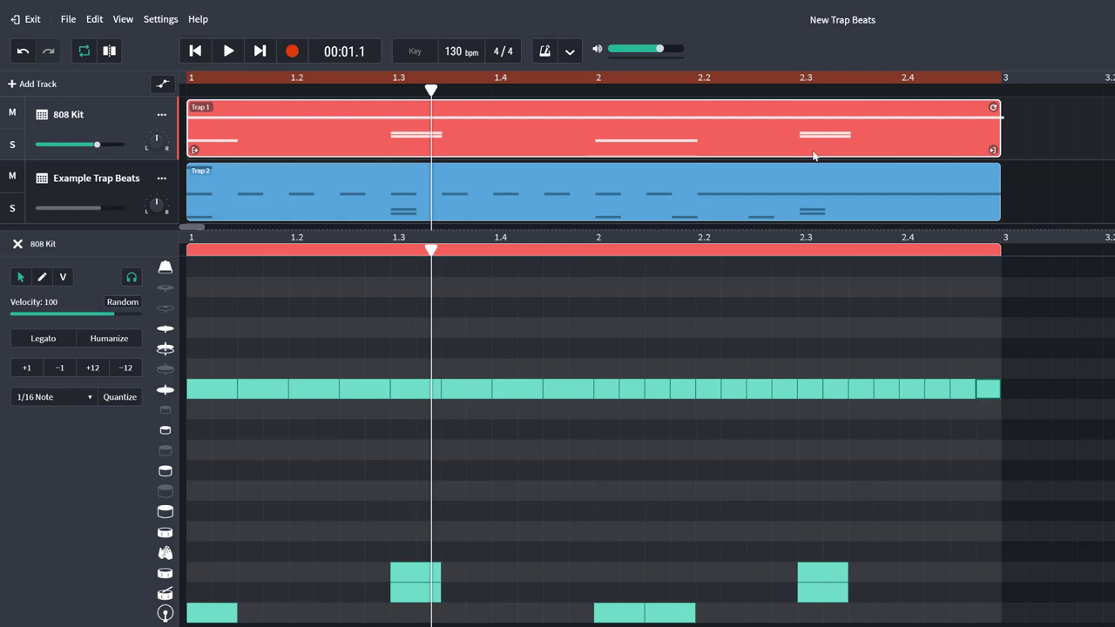
Listen to the edited 808 Kit track on its own, then play the Trap 2 example region from the start for comparison.
click(227, 50)
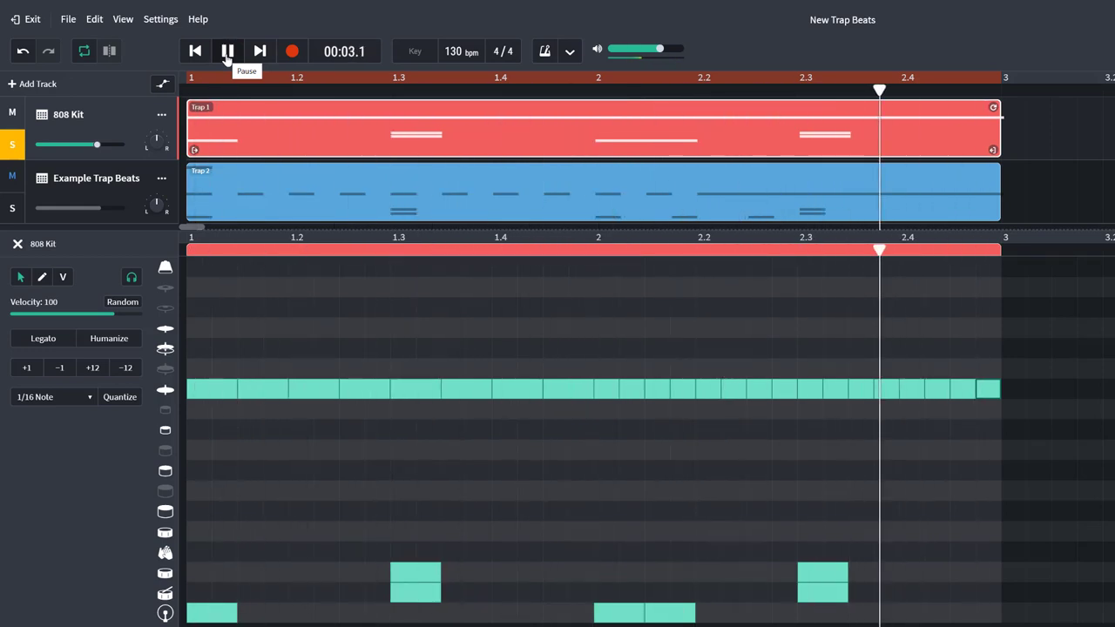
click(227, 52)
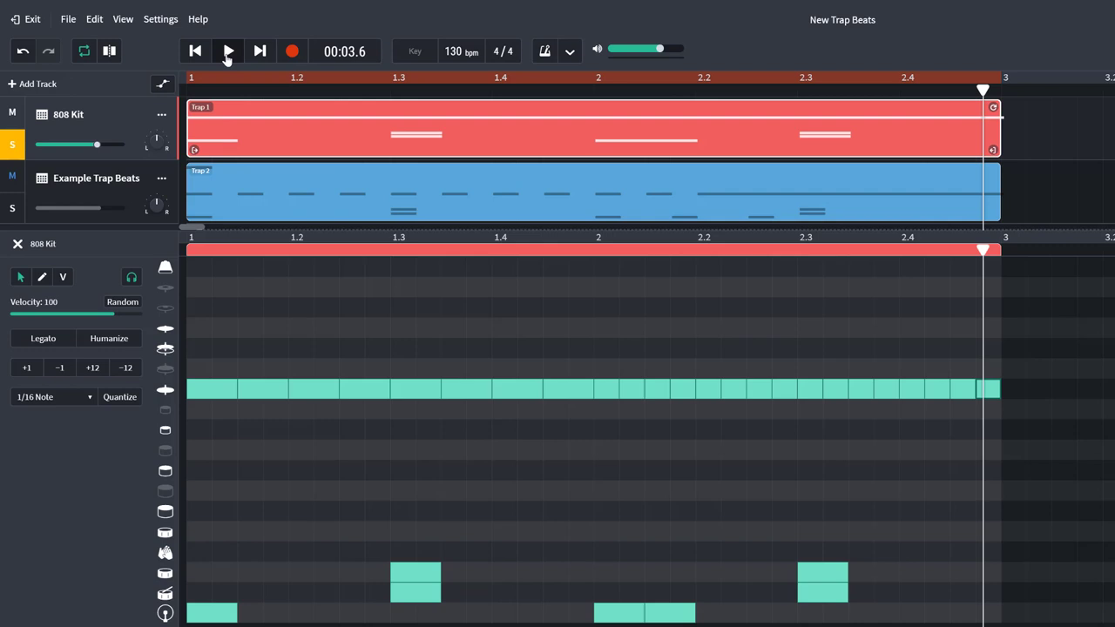
click(301, 179)
click(195, 50)
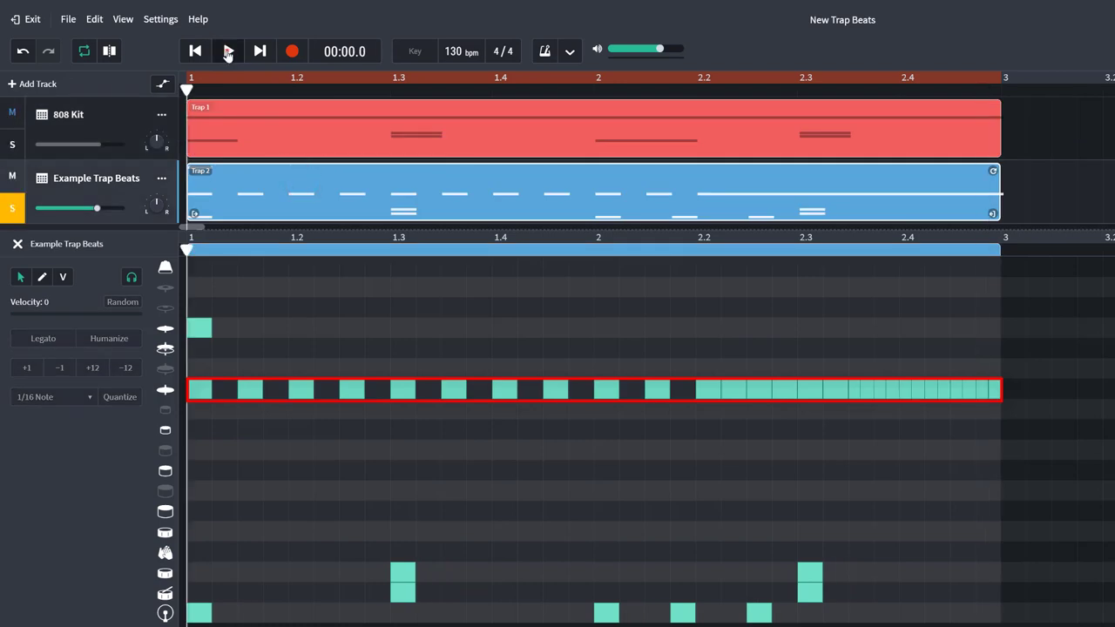
click(226, 50)
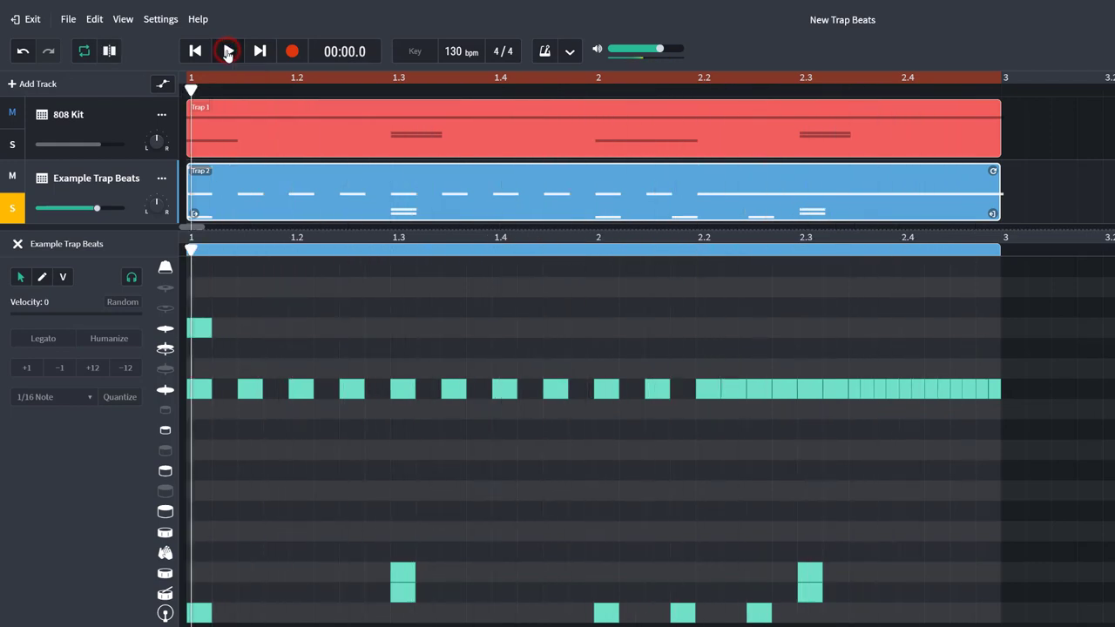
click(226, 52)
Set the grid size to 1/32.
click(122, 23)
mouse_move(218, 67)
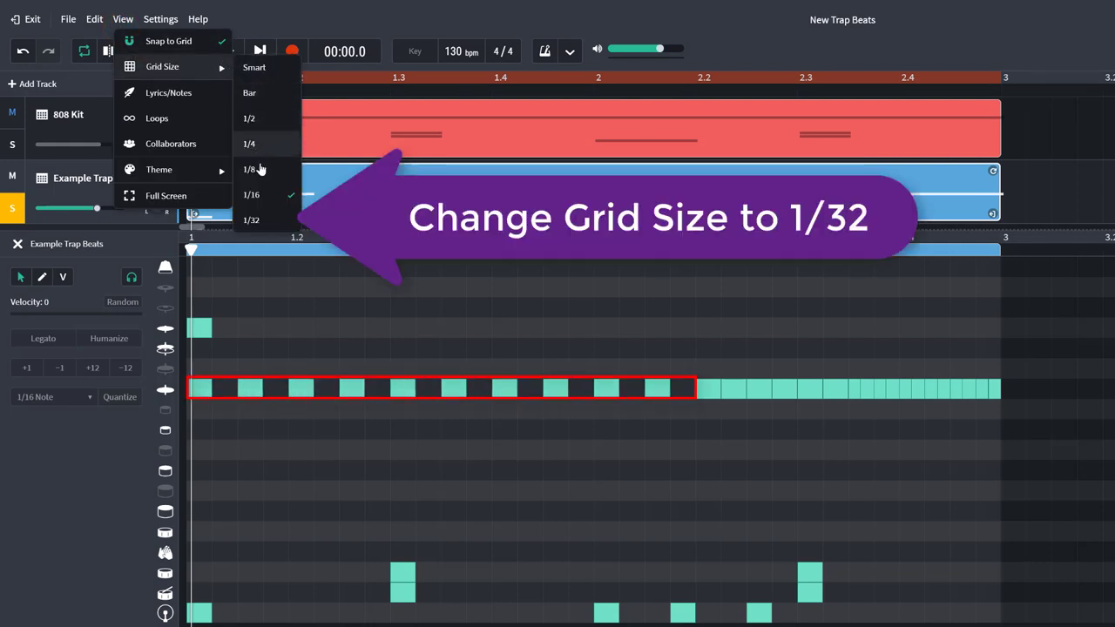
click(281, 221)
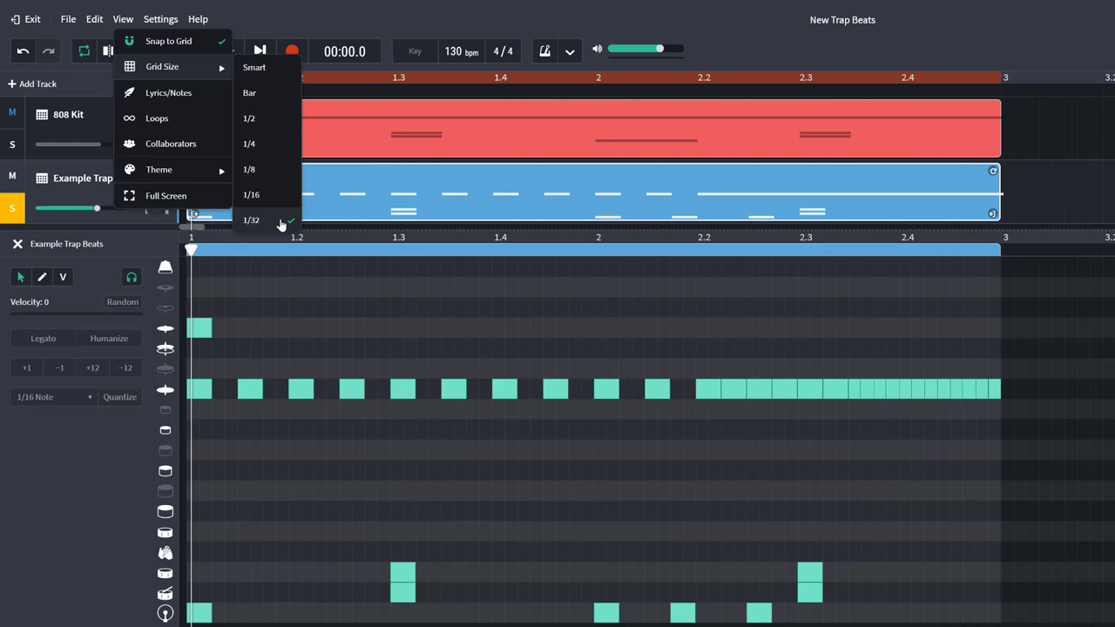
click(280, 220)
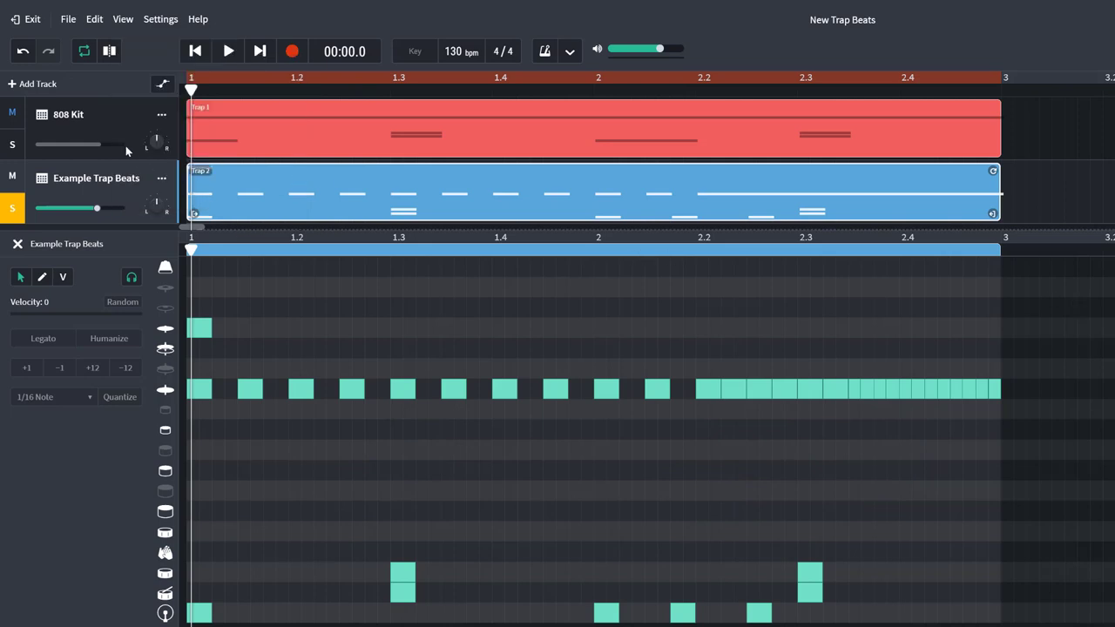
Solo the 808 Kit track instead of Example Trap Beats and delete its hi-hat notes from the second 1/16 of 2.3 onward.
click(98, 117)
click(12, 143)
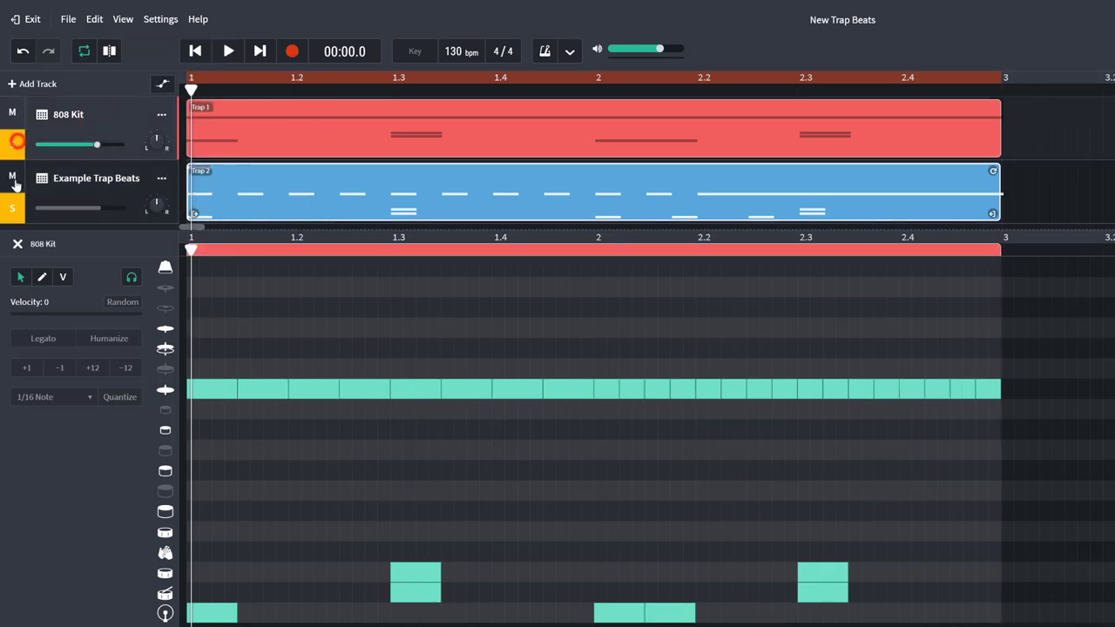
click(832, 372)
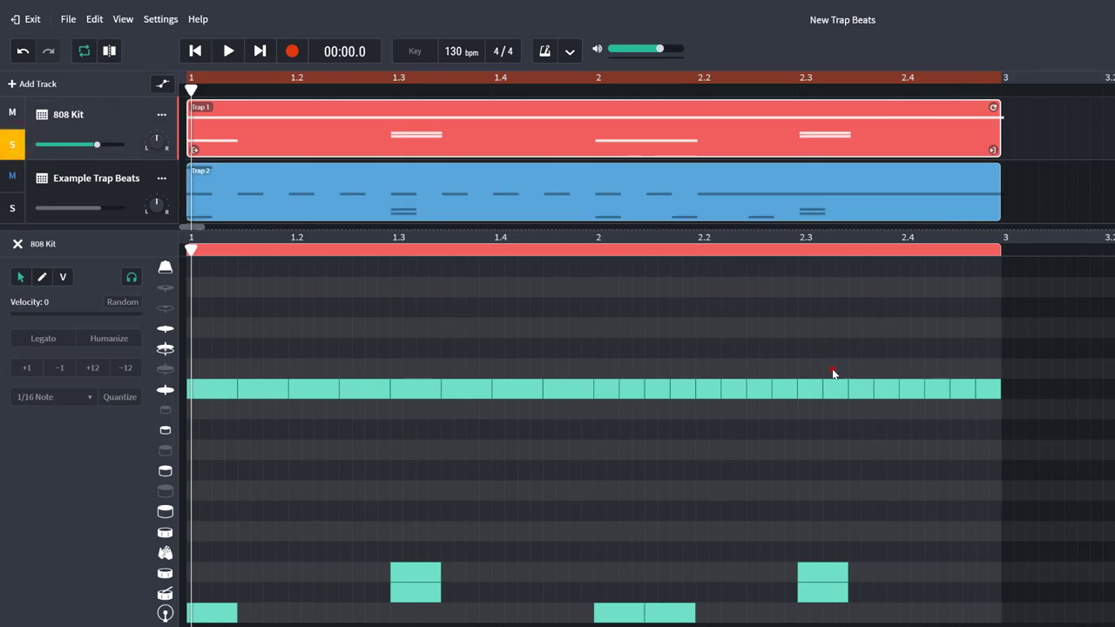
drag(831, 375, 991, 418)
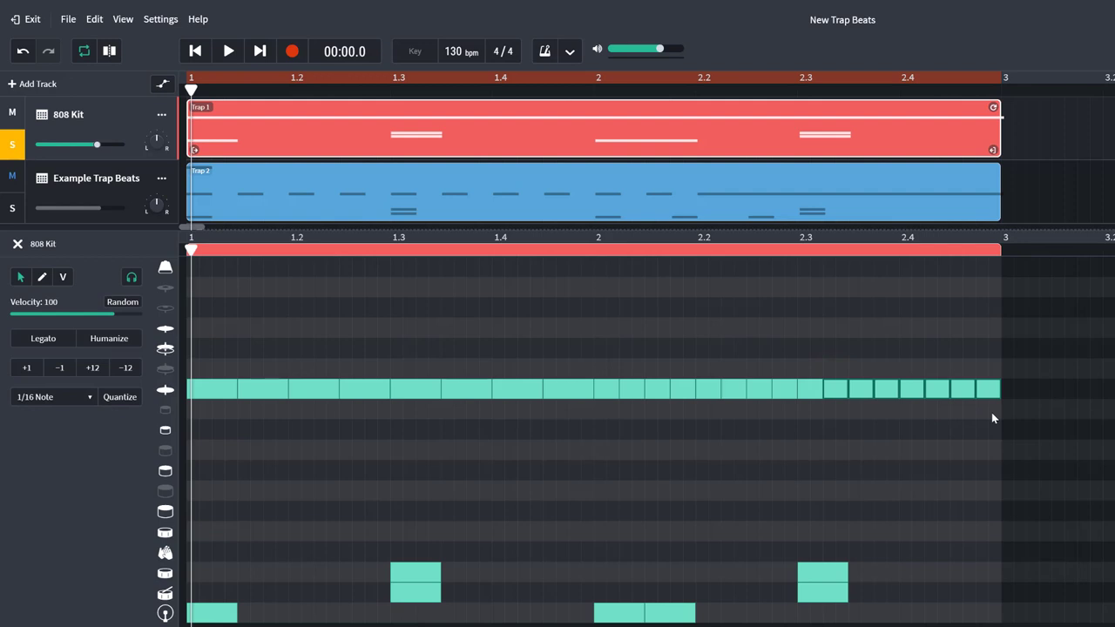
key(Delete)
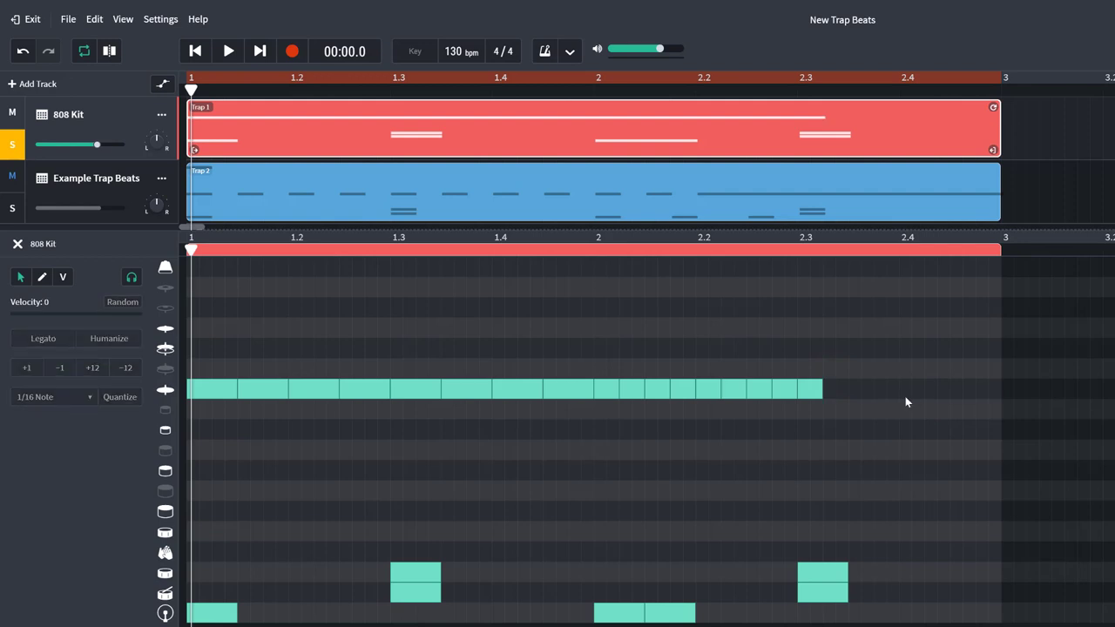
Add 1/32 hi-hat notes from the second 1/16 of 2.3 to the end of bar 2, leaving two gaps within 2.4, and play the pattern.
click(831, 391)
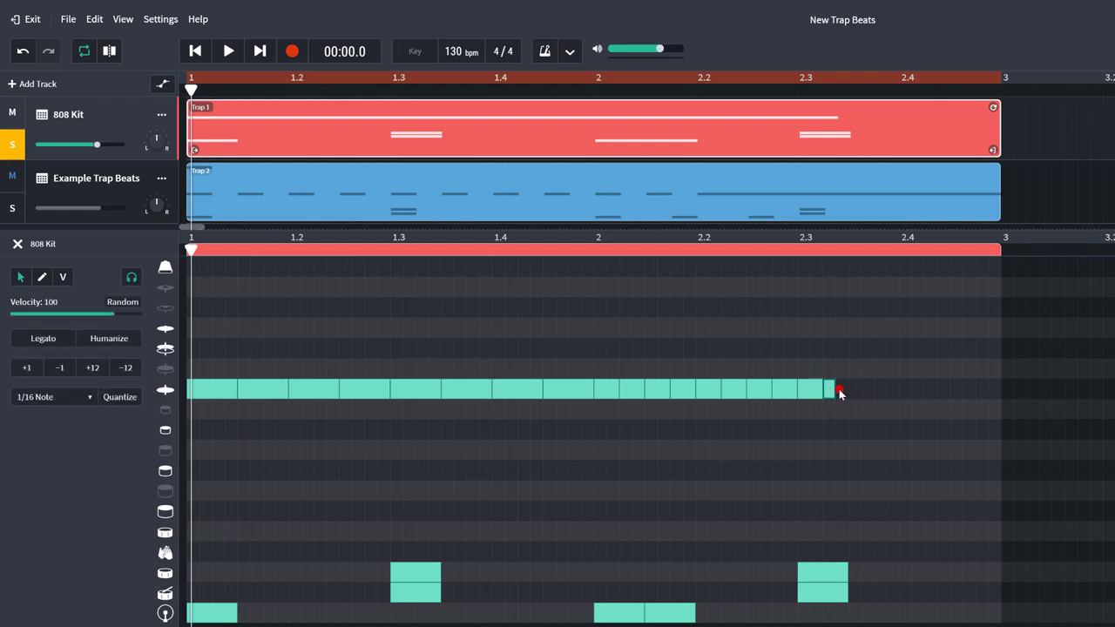
click(838, 390)
click(852, 390)
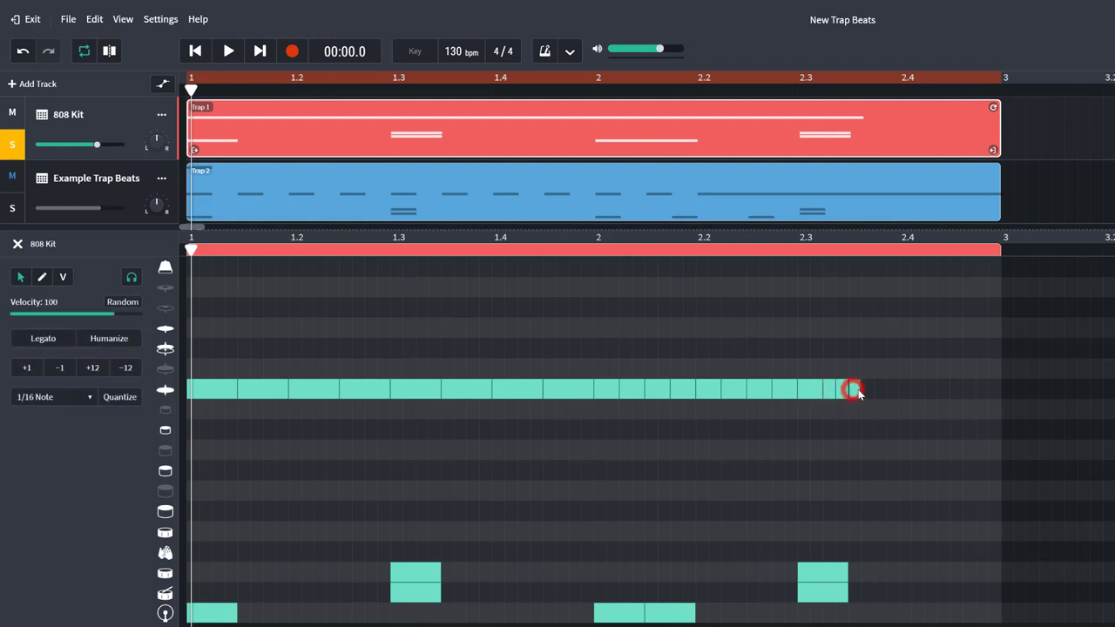
click(865, 390)
click(878, 390)
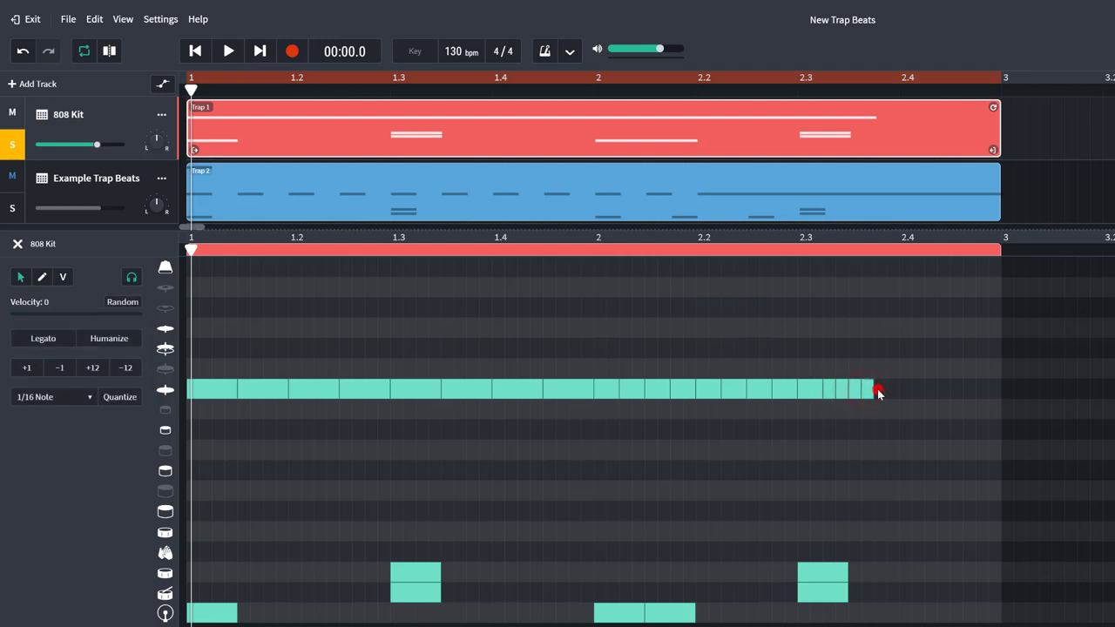
click(891, 389)
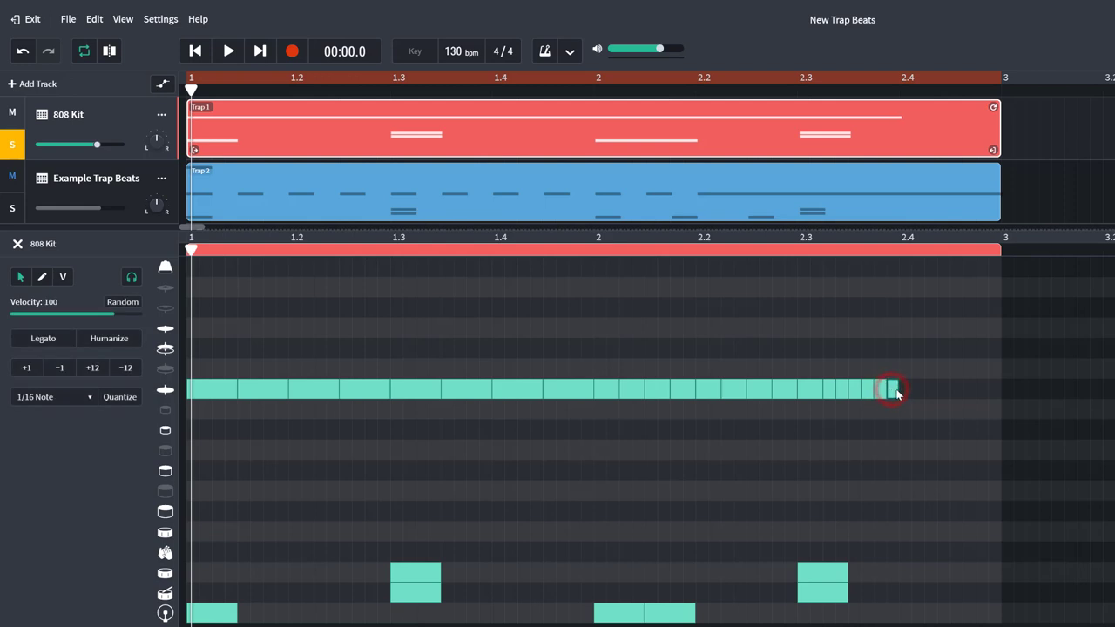
click(907, 389)
click(932, 390)
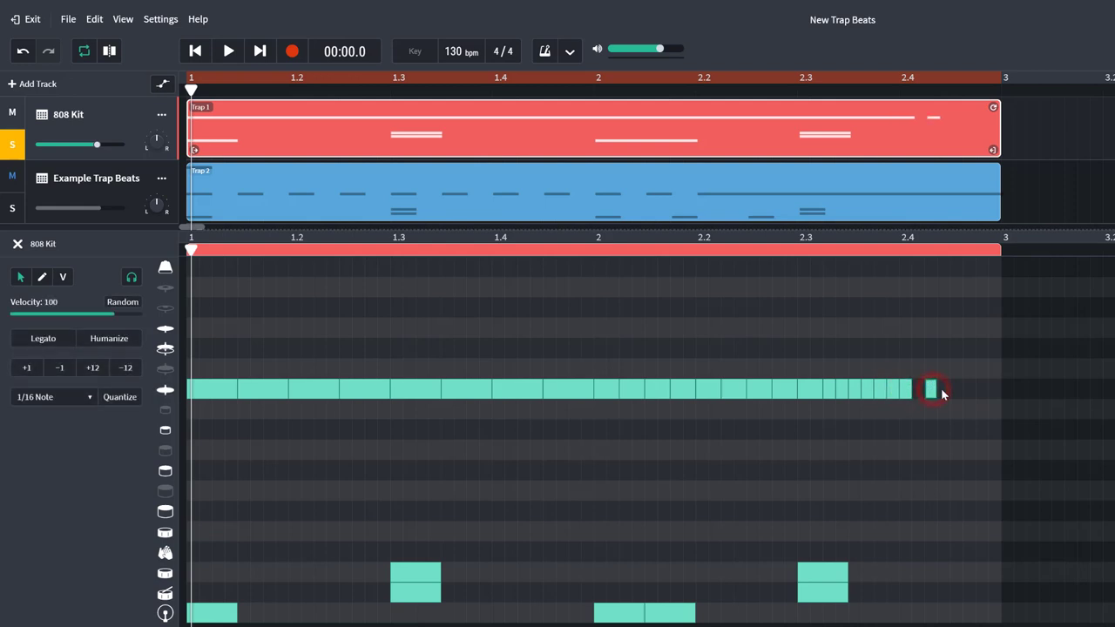
click(956, 390)
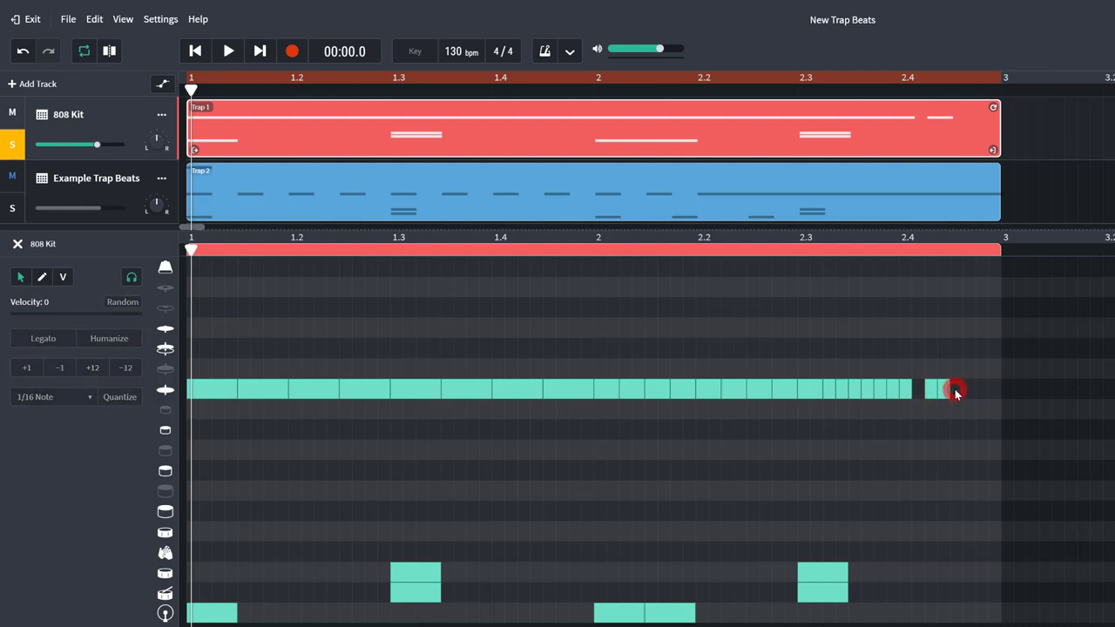
click(979, 390)
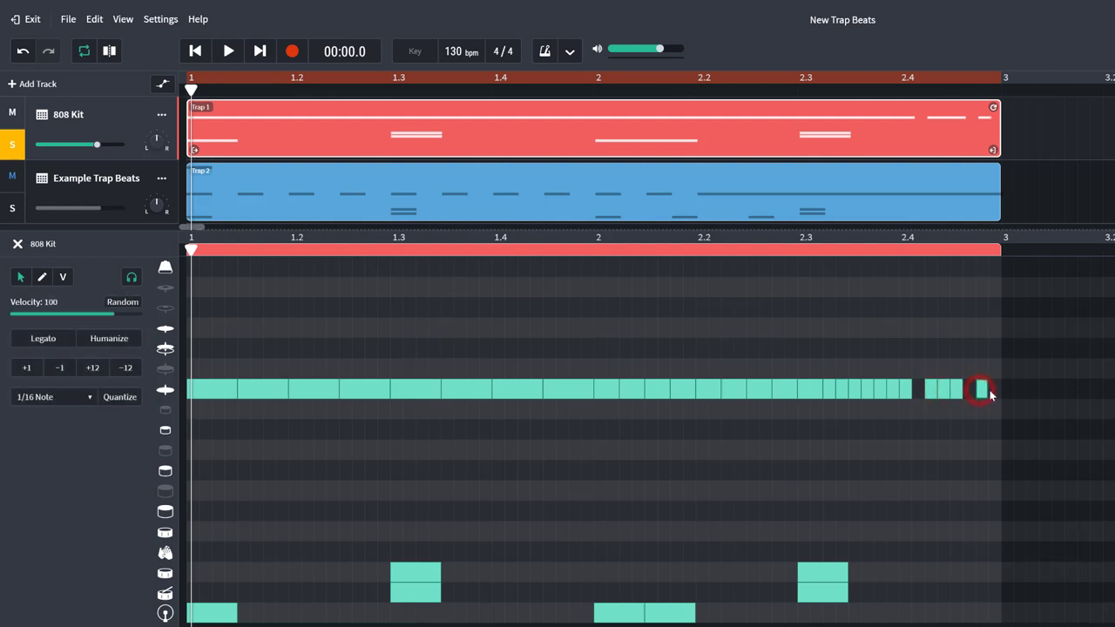
click(992, 390)
click(229, 52)
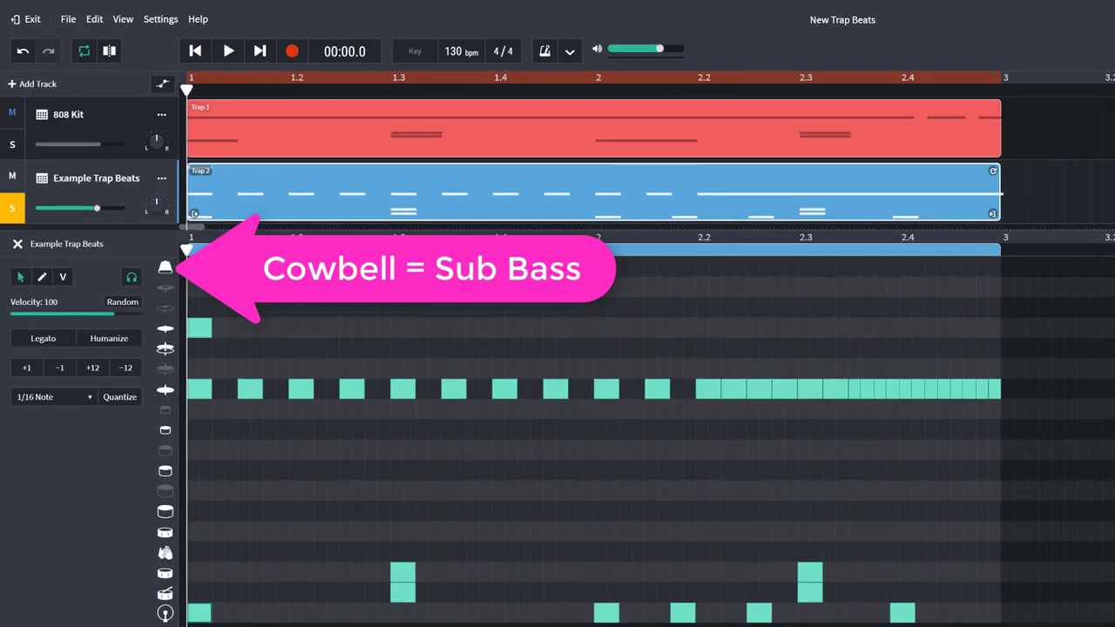
Audition the cowbell pad, which serves as the sub bass sound, on the Example Trap Beats track.
click(165, 269)
click(165, 268)
click(166, 270)
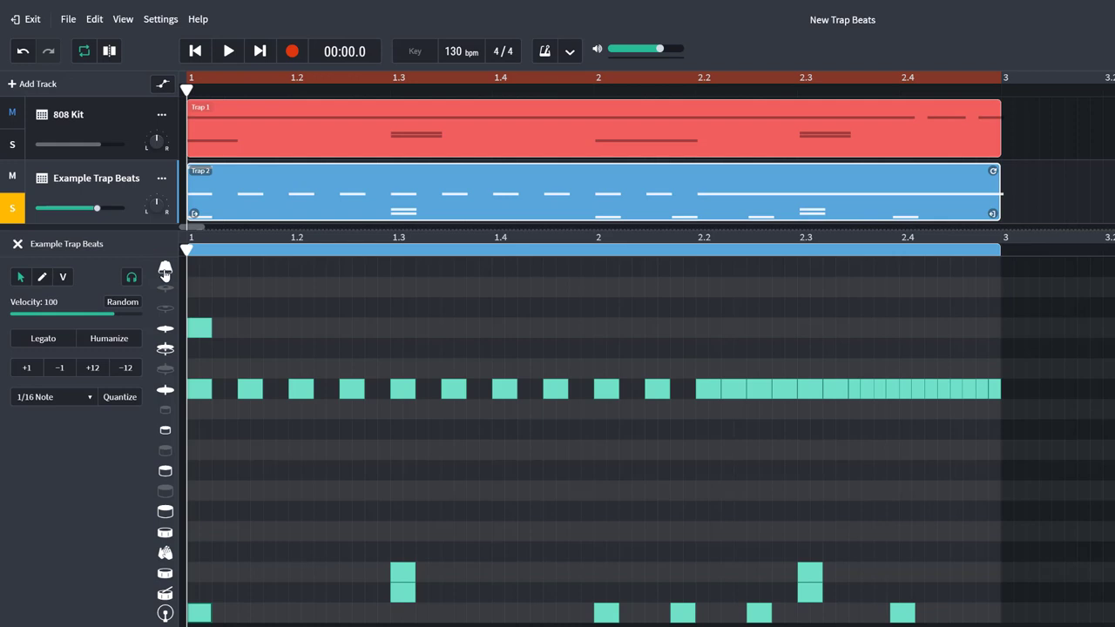
Add 1/16 cowbell notes in Trap 2 on the same beats as all five kick notes.
click(193, 273)
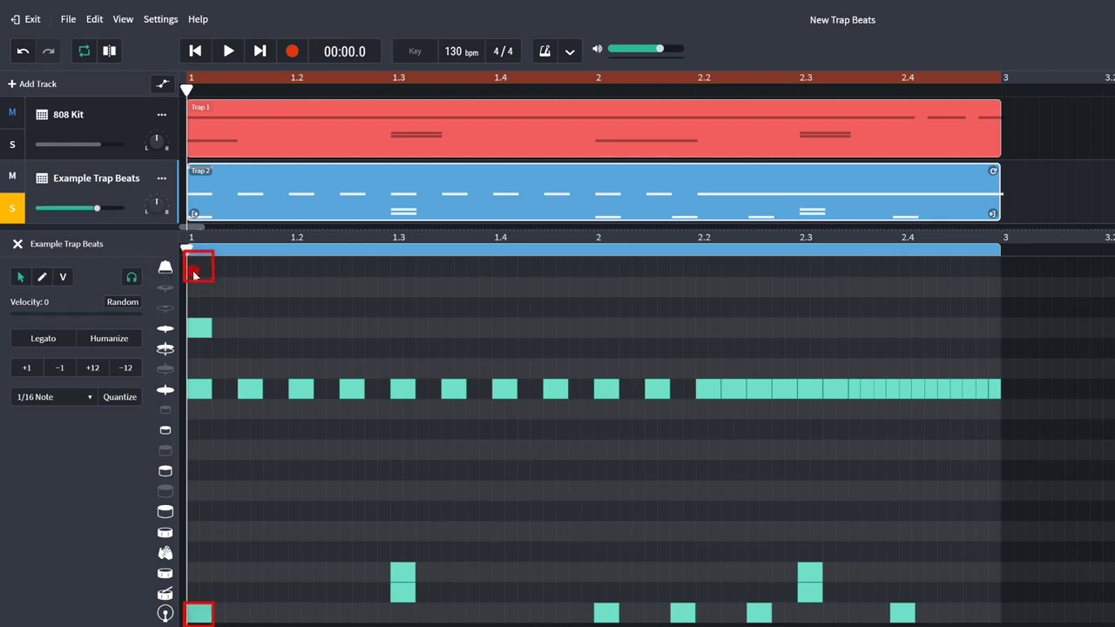
click(193, 273)
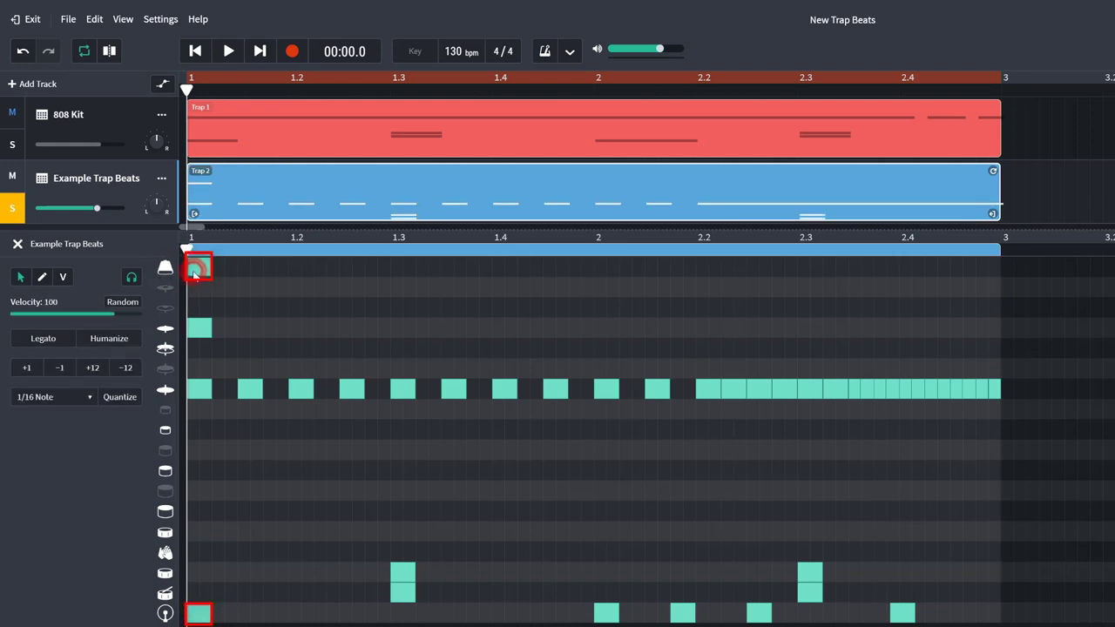
click(600, 268)
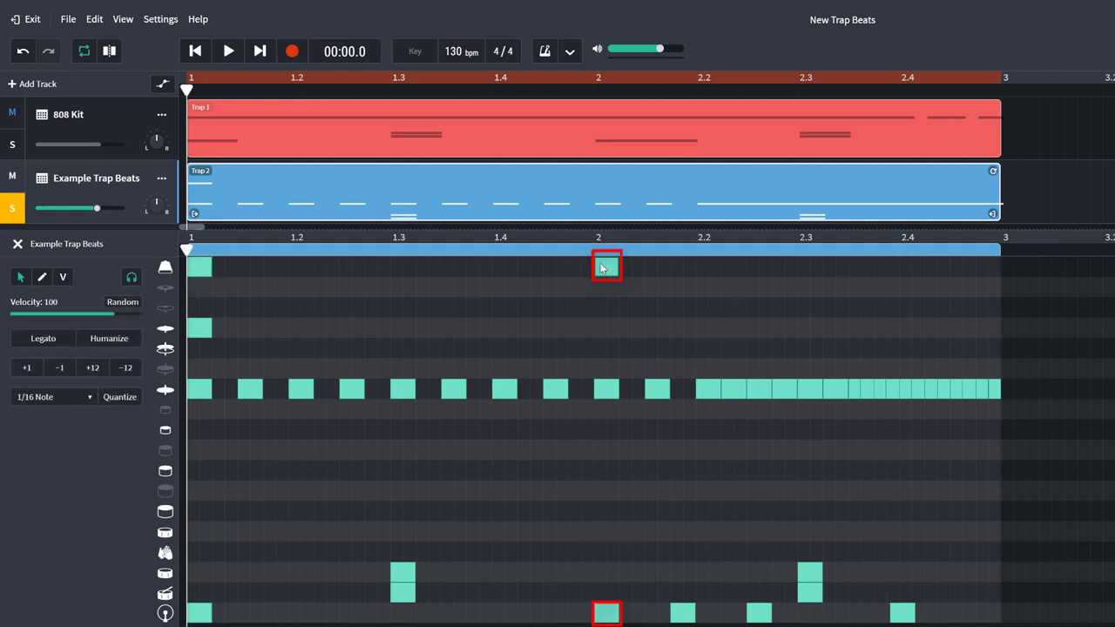
click(681, 266)
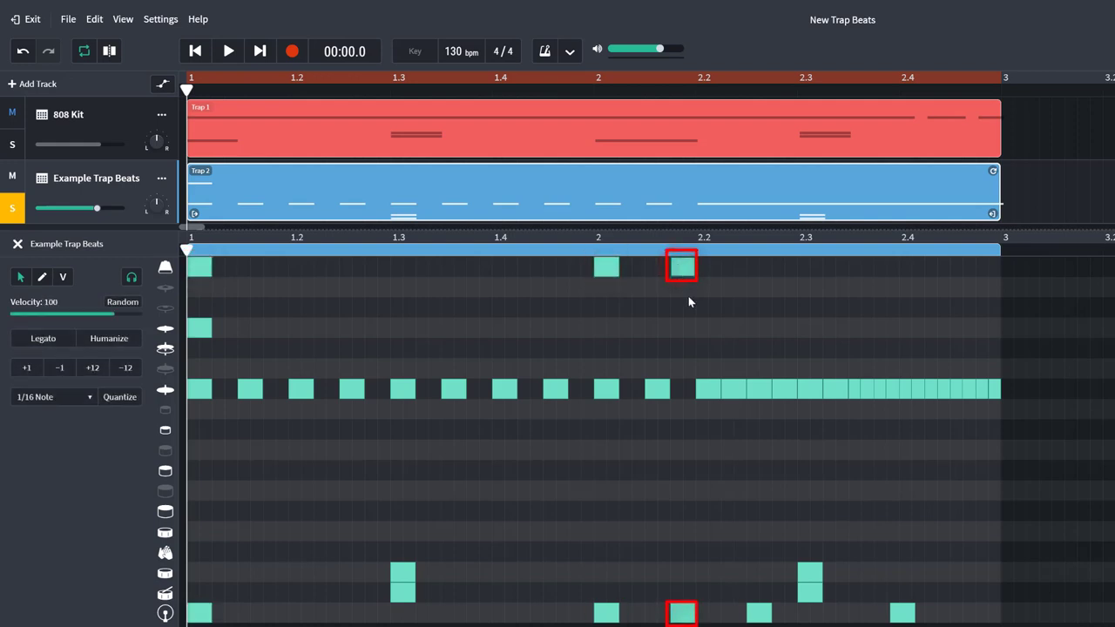
click(754, 267)
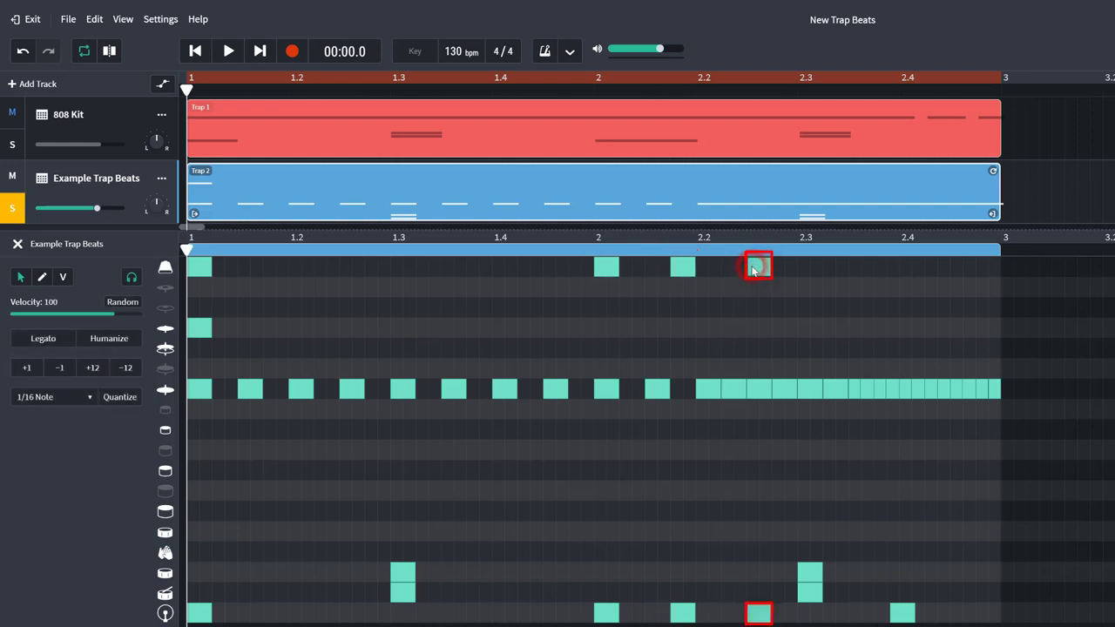
click(897, 268)
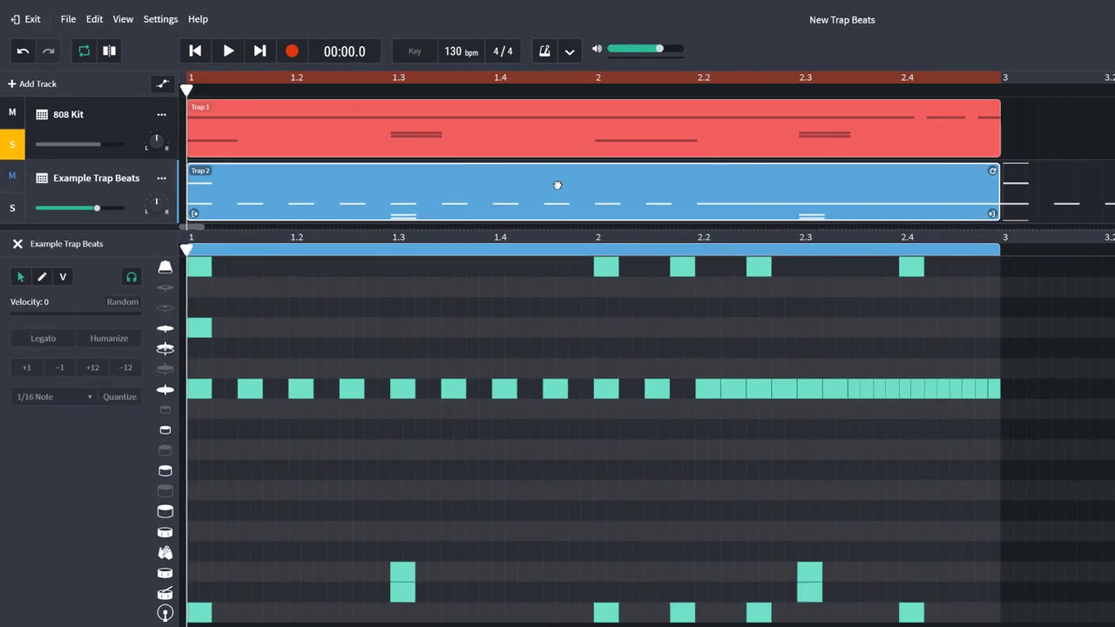
Move region Trap 2 past bar 3, move Trap 1 onto the Example Trap Beats track at bar 1 and open it in the MIDI Editor.
drag(557, 184, 1114, 192)
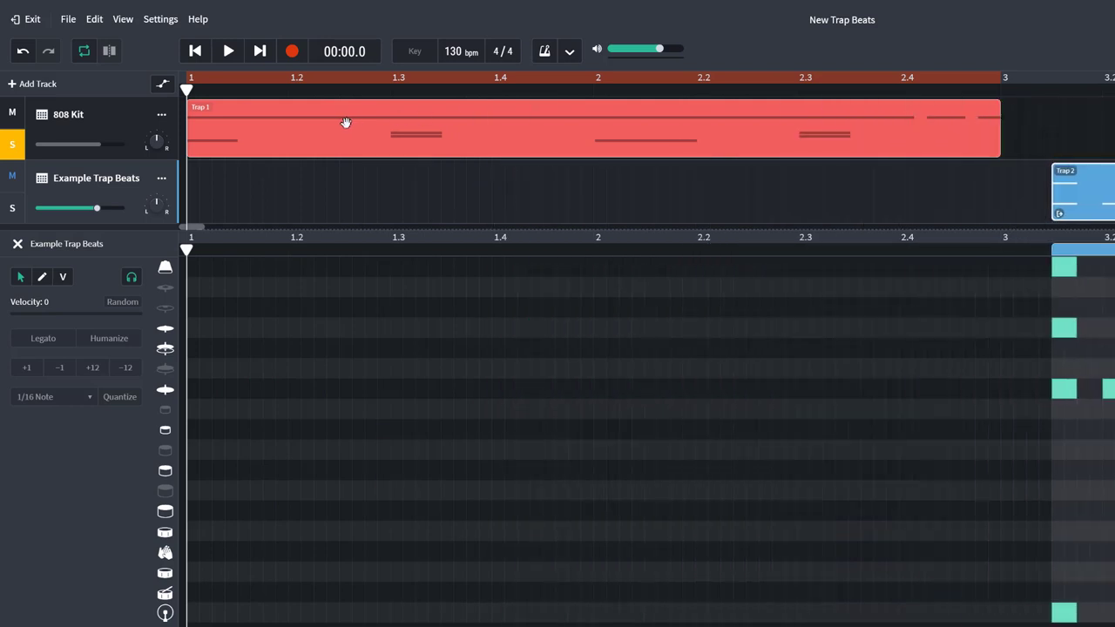
click(342, 123)
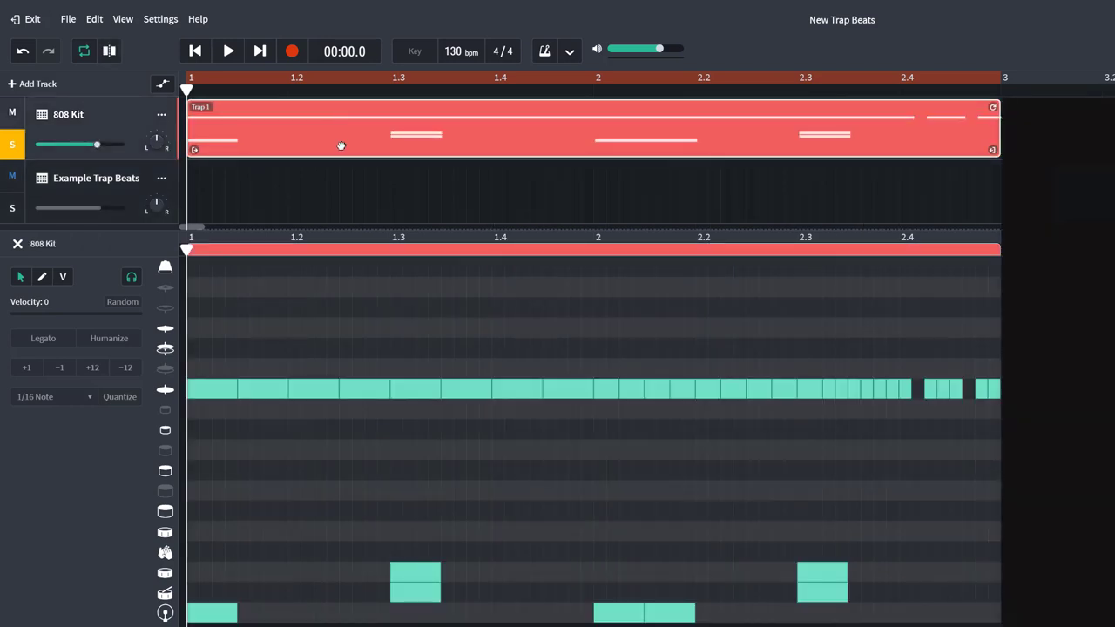
drag(341, 145, 341, 169)
click(42, 181)
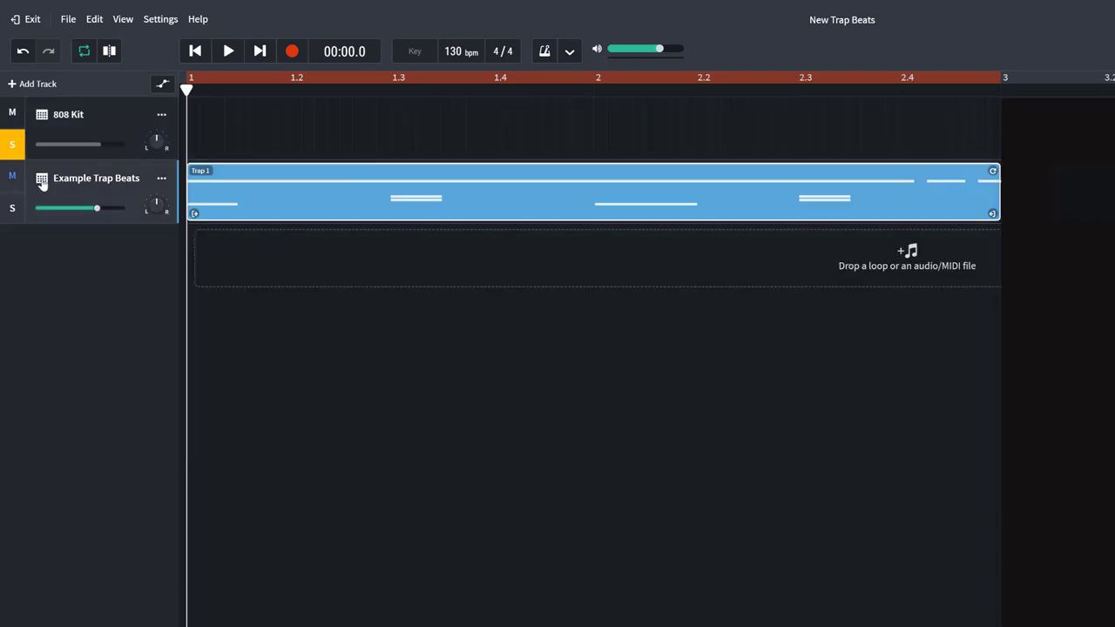
click(42, 181)
Play the Trap 1 pattern through the Example Trap Beats drum kit.
click(229, 52)
click(228, 52)
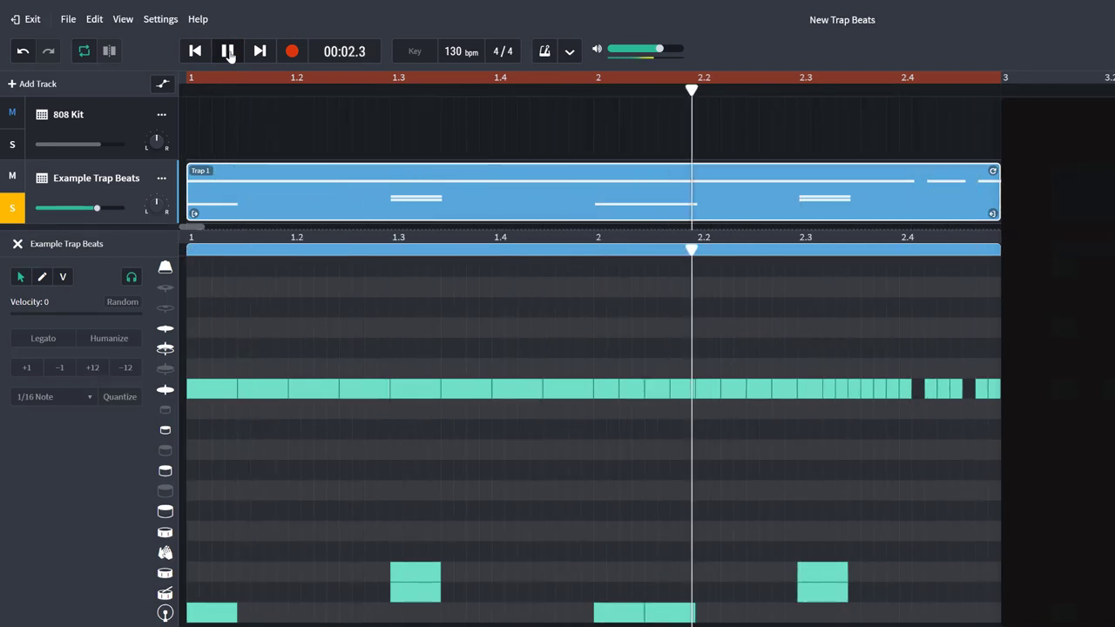
click(228, 53)
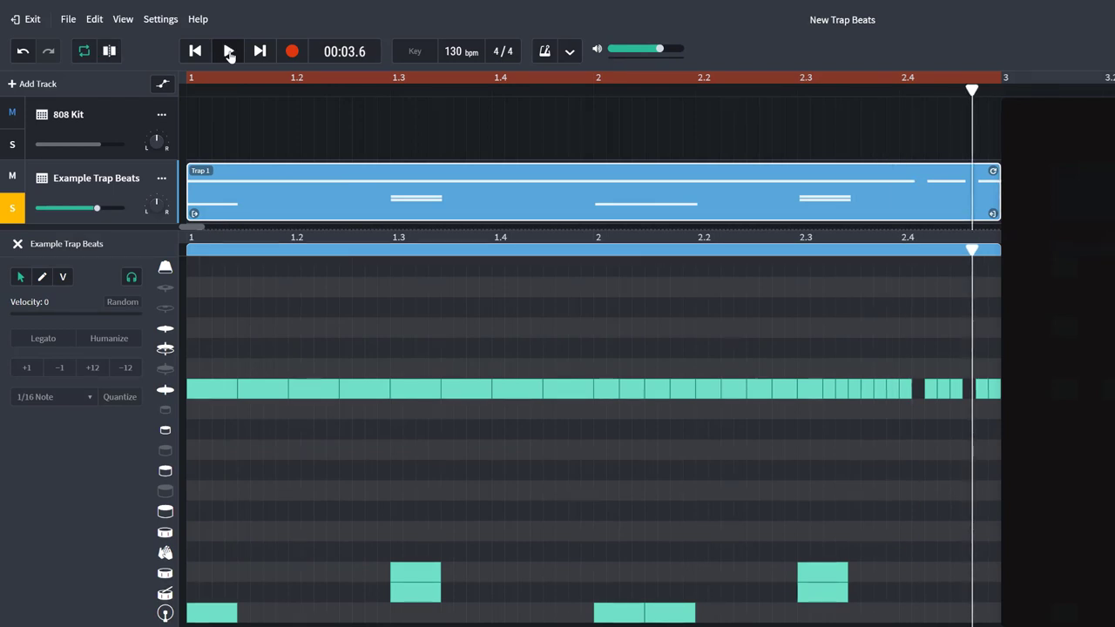
Add 1/32 cowbell notes at the start of all three kick notes in Trap 1 and play the pattern.
click(194, 274)
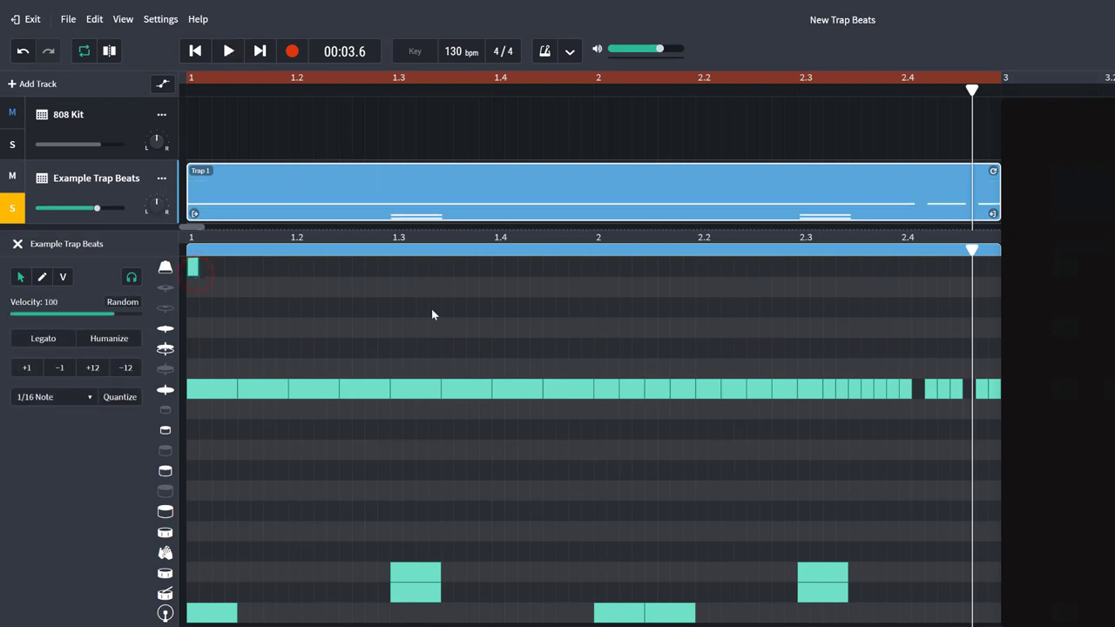
click(598, 272)
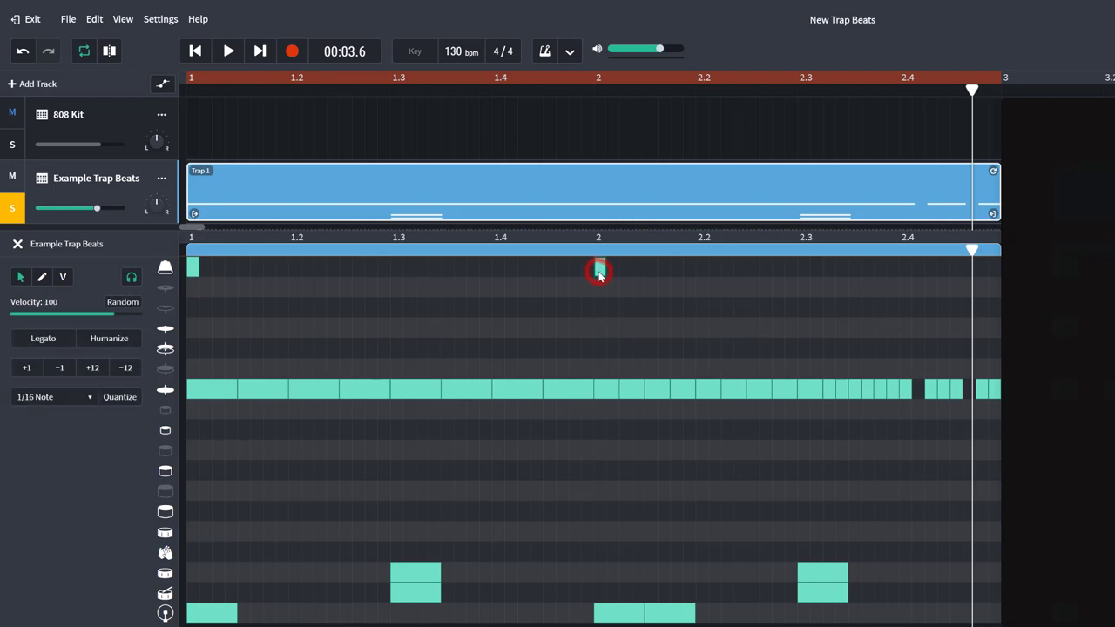
click(649, 267)
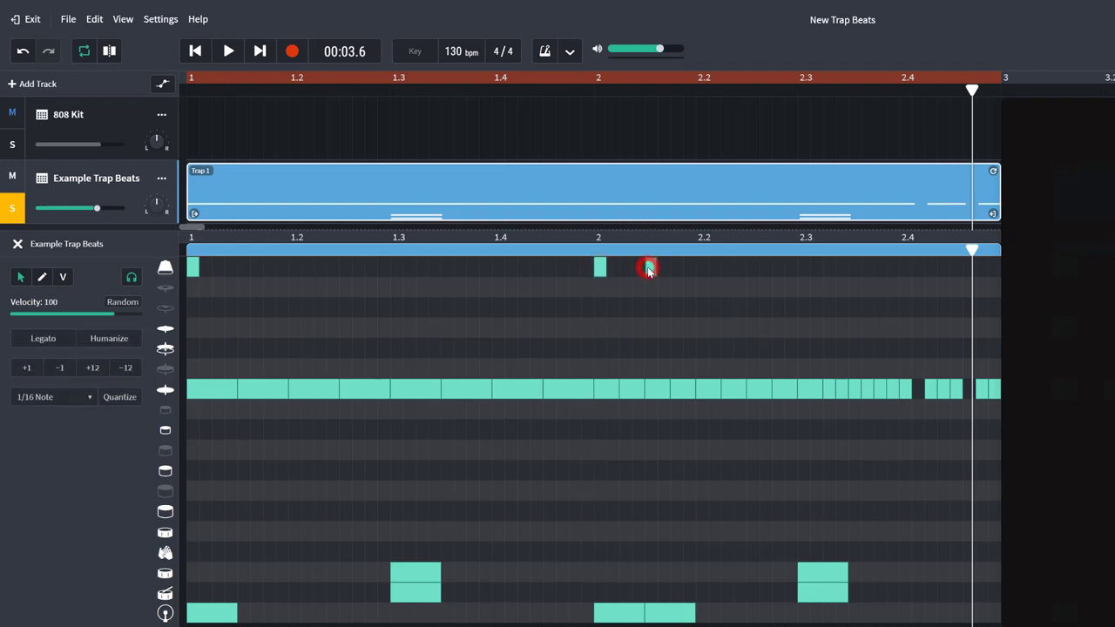
click(228, 52)
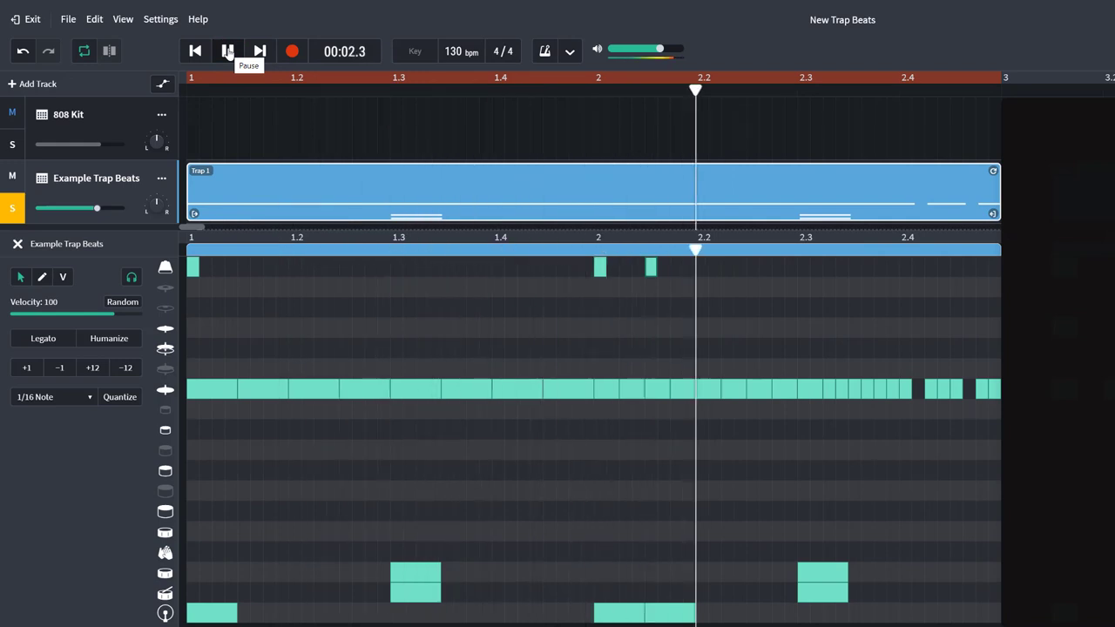
click(228, 51)
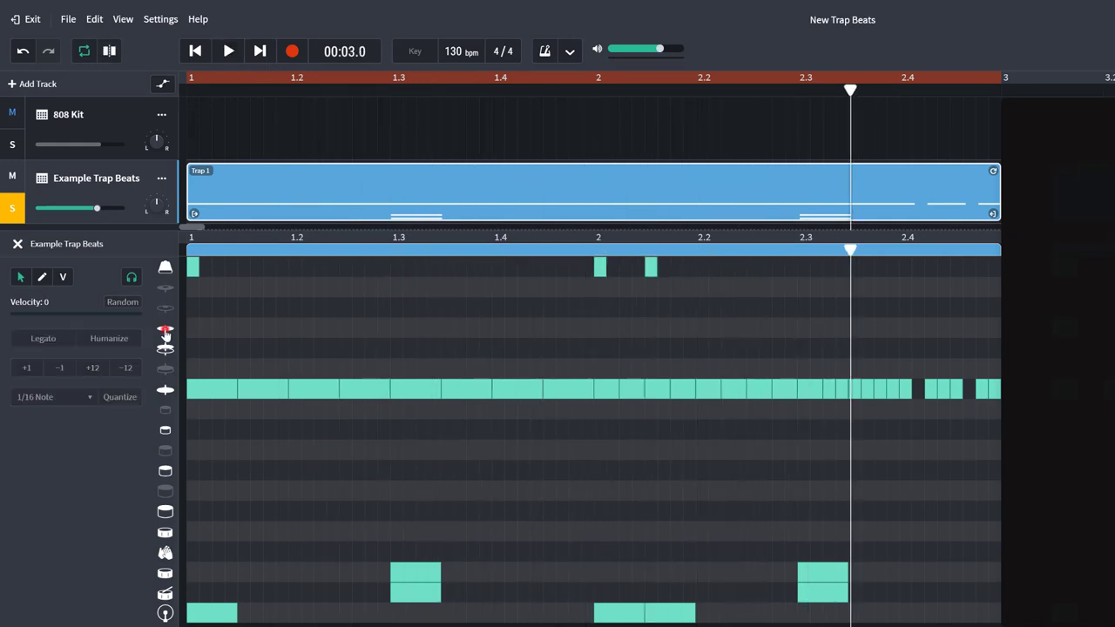
Add four consecutive 1/32 notes on the cymbal row three above the hi-hats, filling the second half of beat 1.1, and play the pattern.
click(240, 329)
drag(255, 329, 283, 332)
key(space)
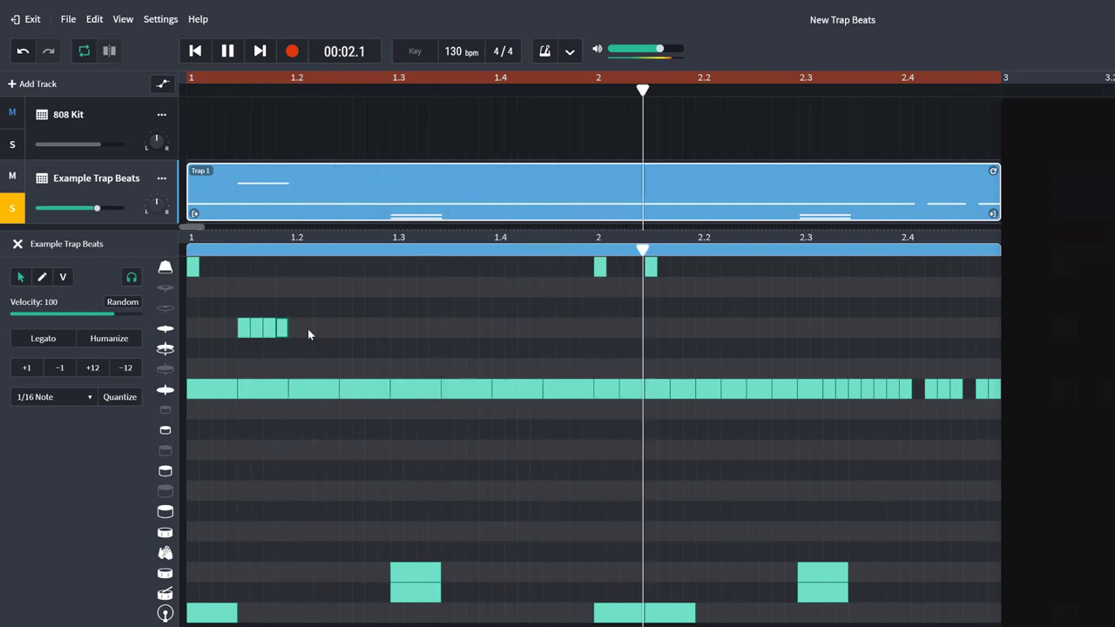
key(space)
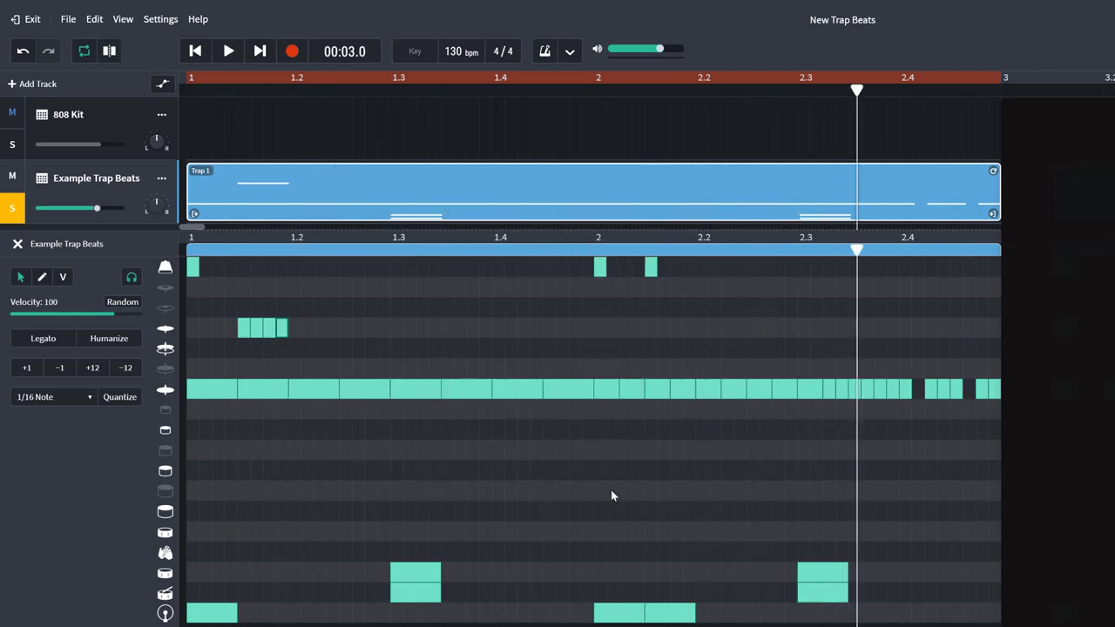
Delete the hi-hat notes on the second and fourth 1/16 of beat 2.1 and the first 1/16 of 2.3, and play the pattern.
click(631, 394)
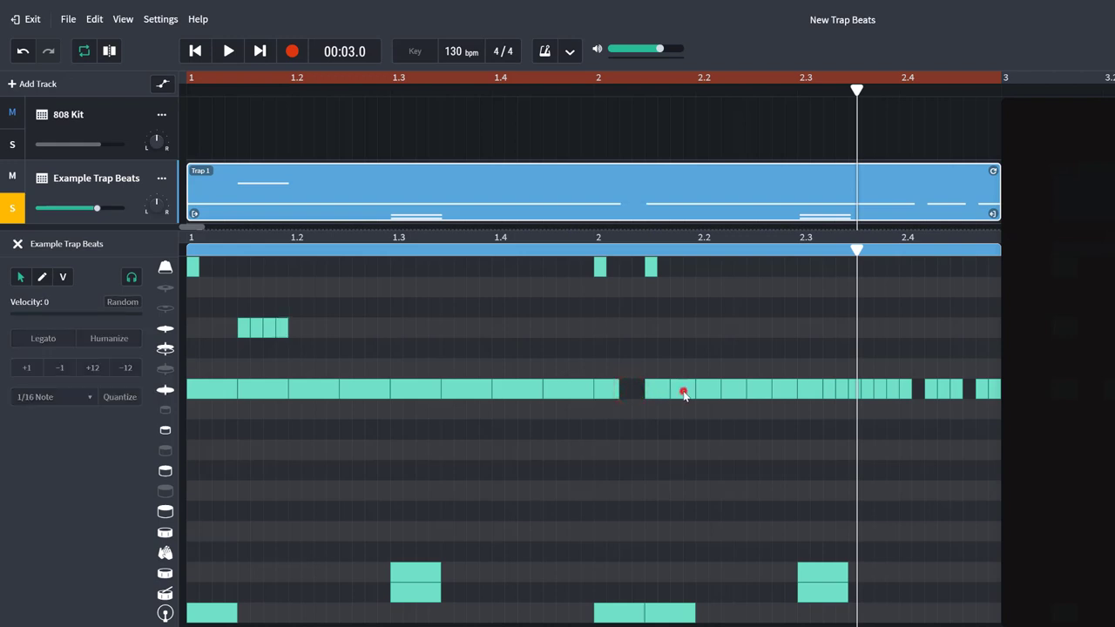
click(684, 393)
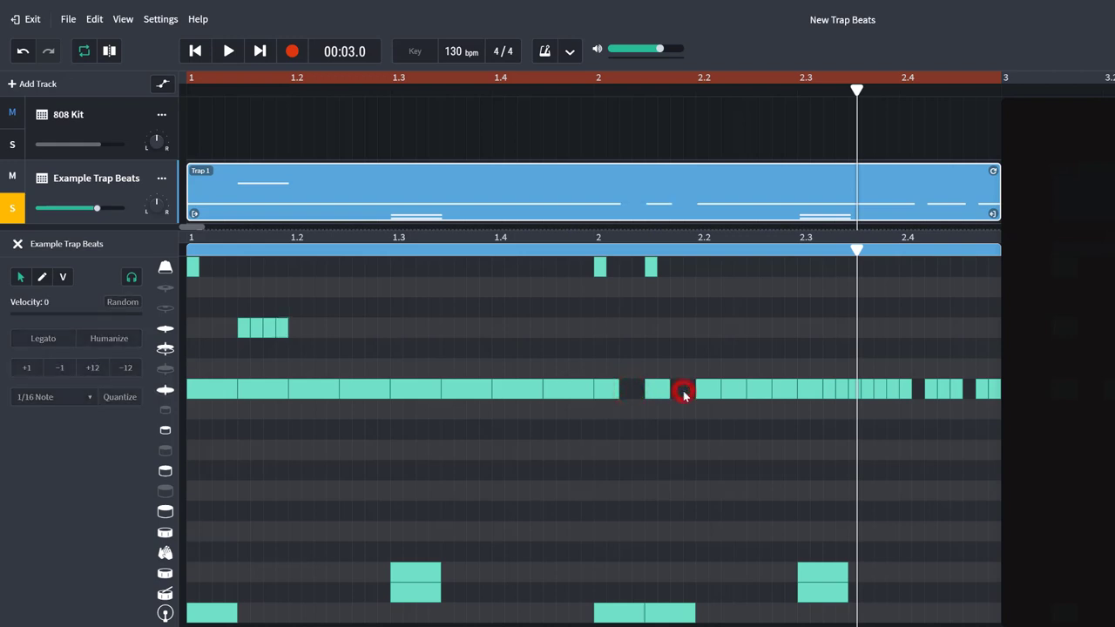
click(808, 390)
key(space)
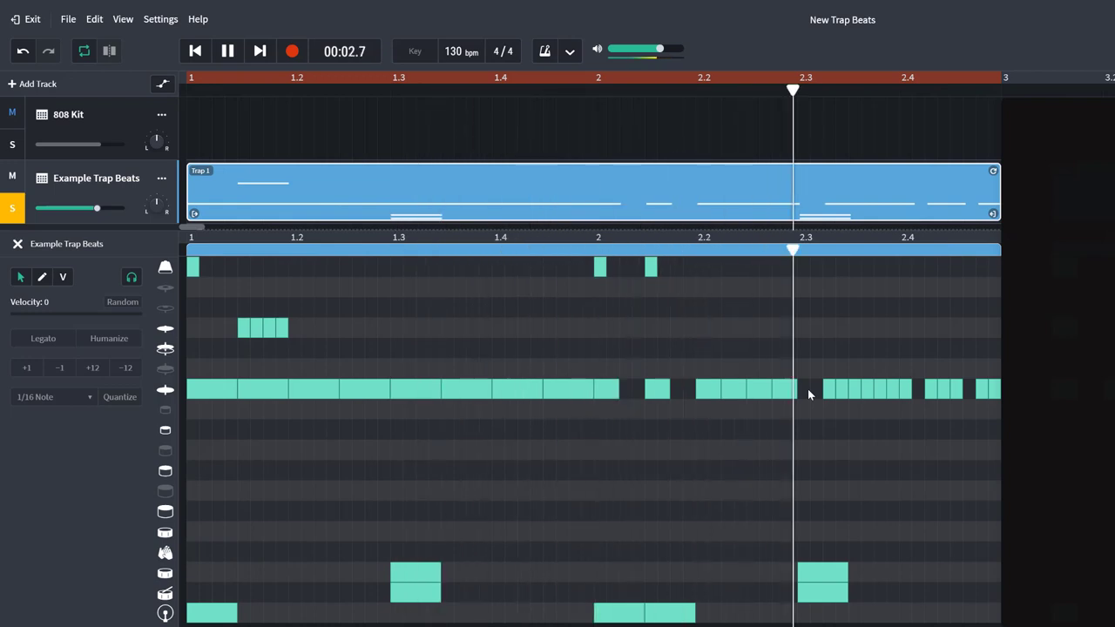
key(space)
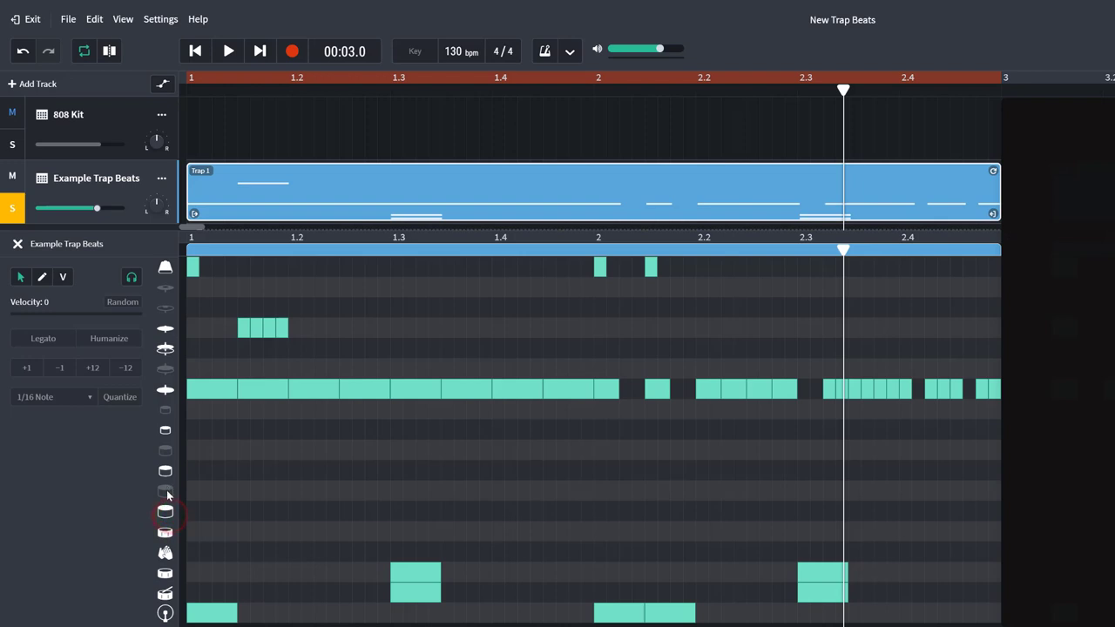
Add two groups of three 1/32 tom notes, starting at 1.4 and at its second half, and play the pattern.
click(500, 512)
click(520, 513)
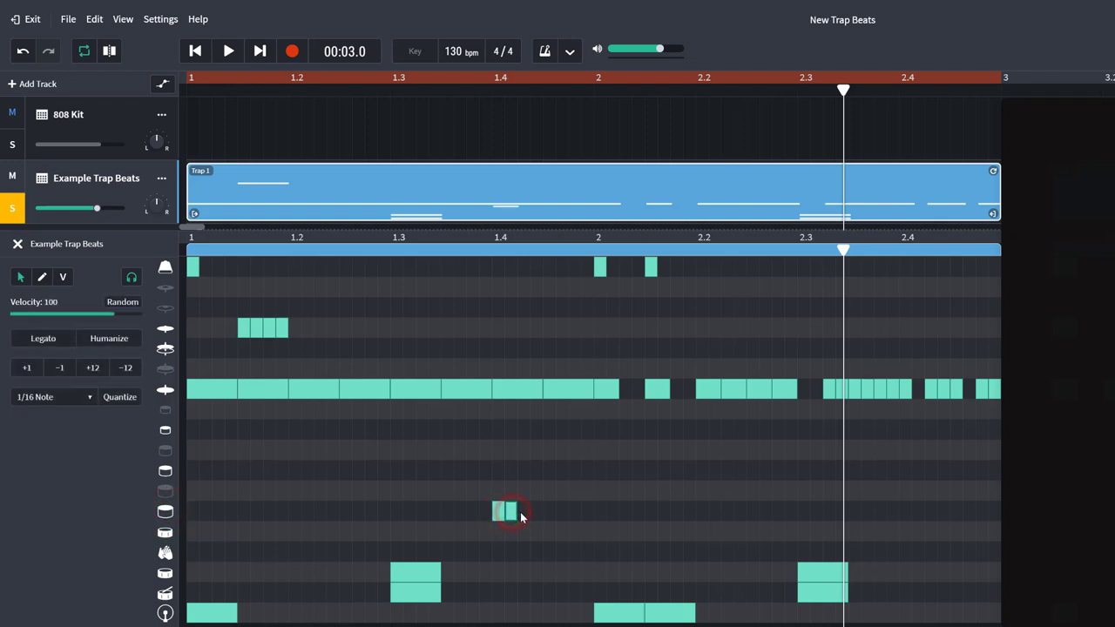
click(549, 513)
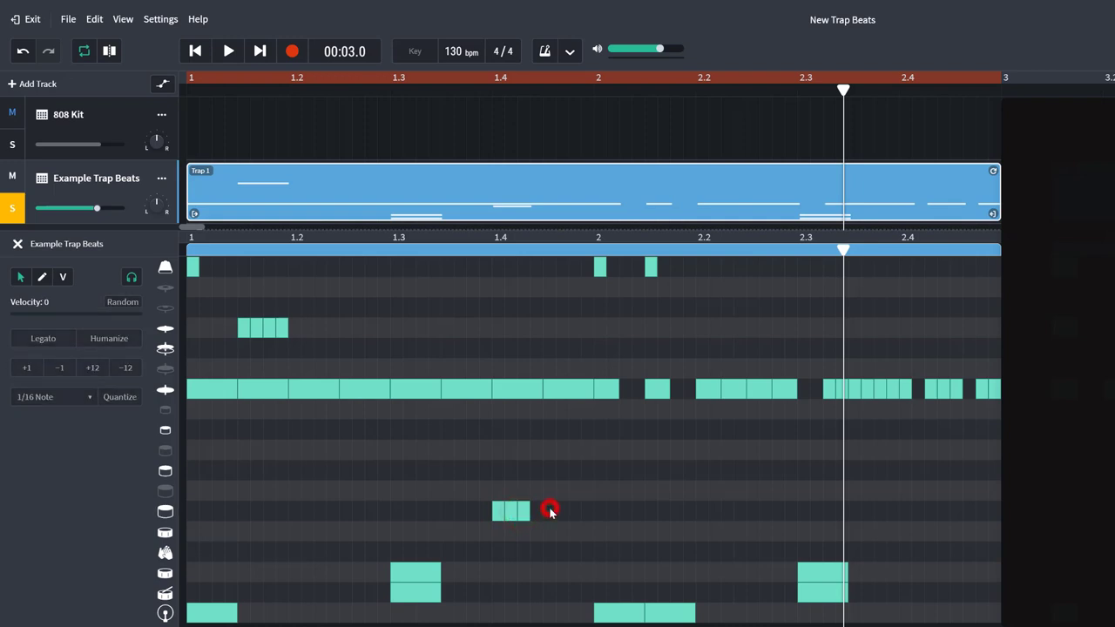
click(560, 512)
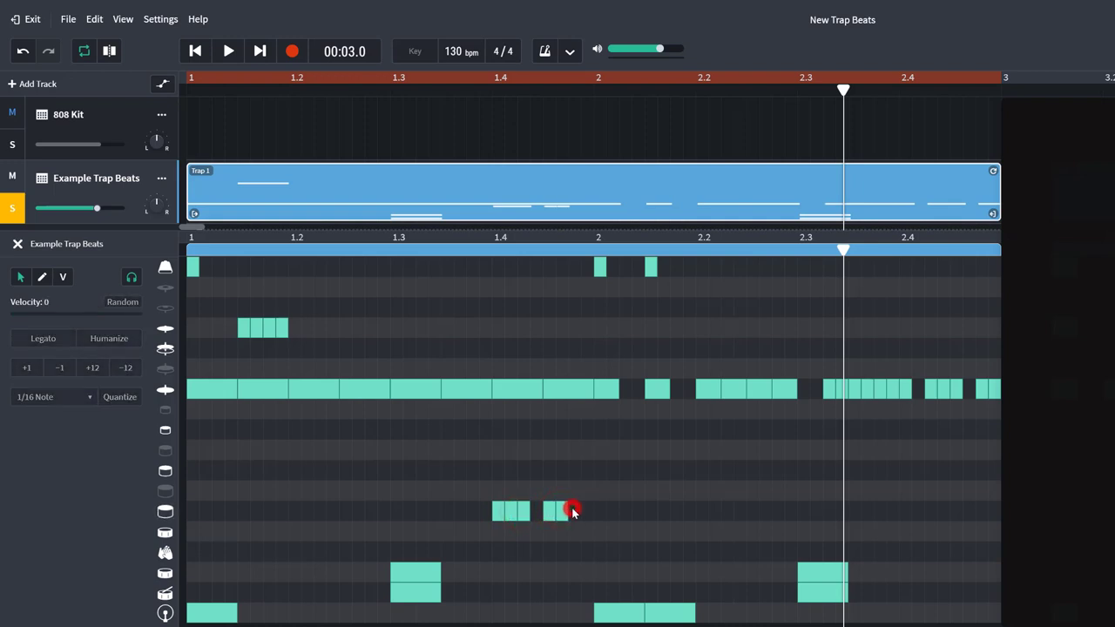
click(573, 512)
key(space)
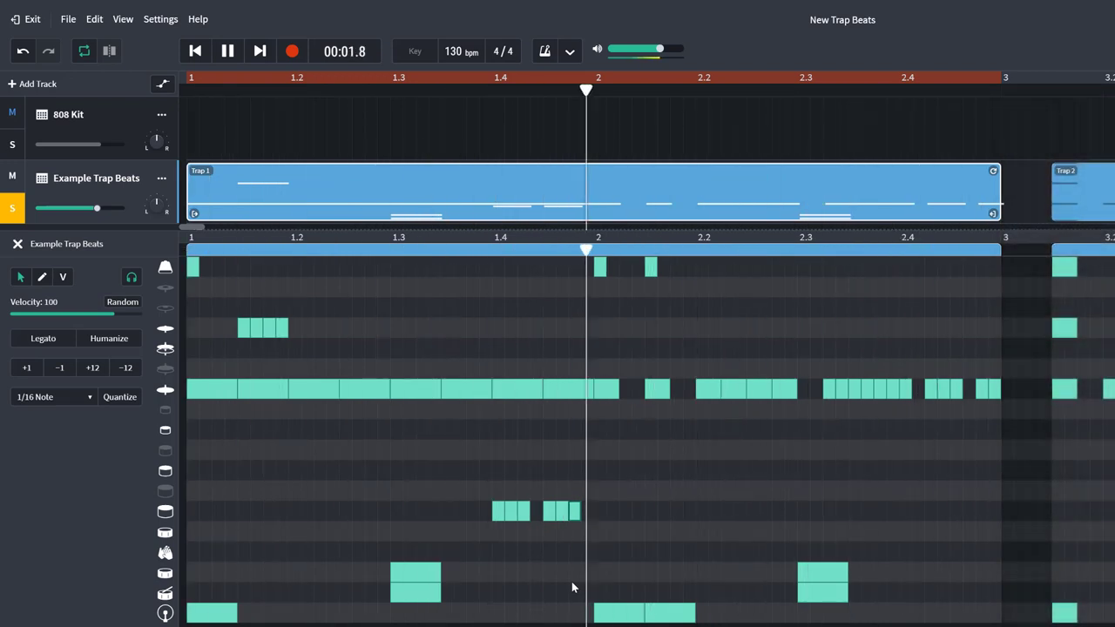
key(space)
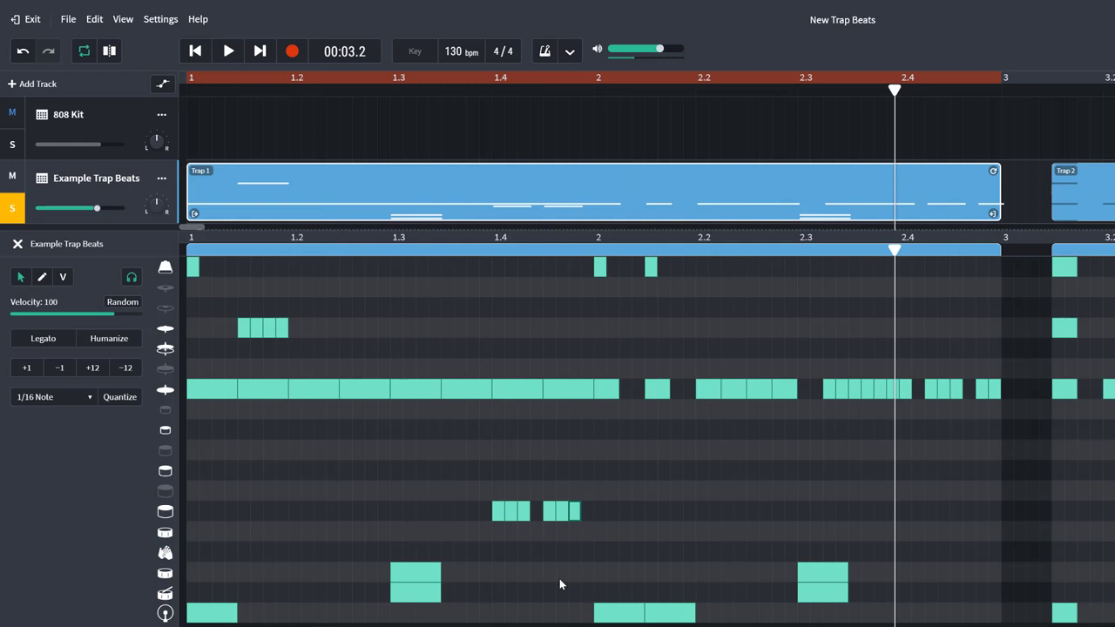
Delete the first group of three tom notes at the start of 1.4, playing the pattern to check the change.
click(499, 520)
key(space)
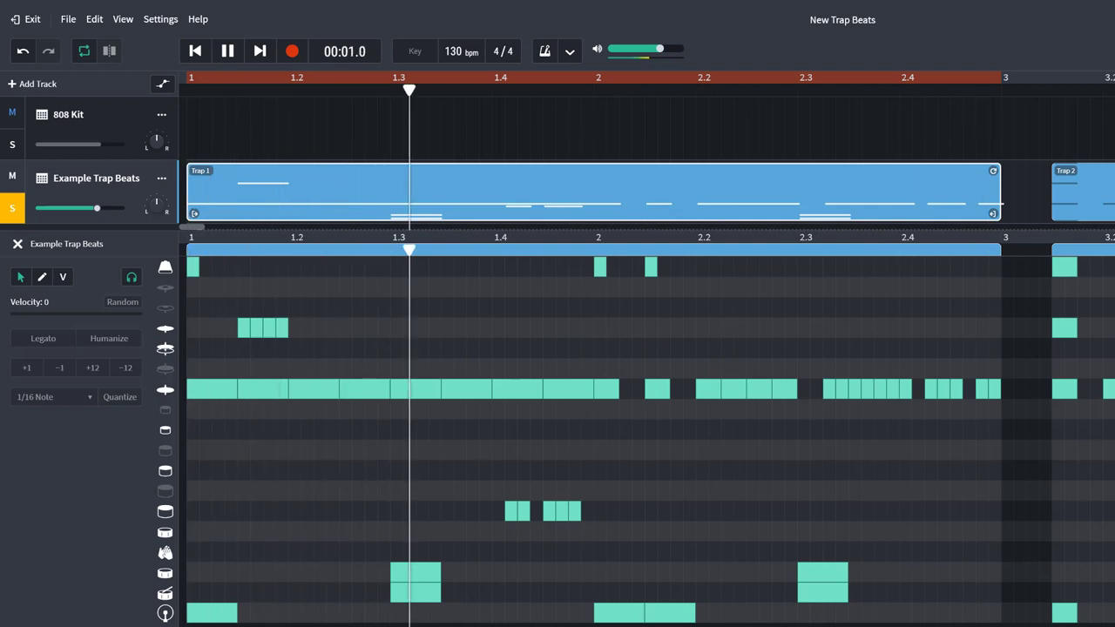
key(space)
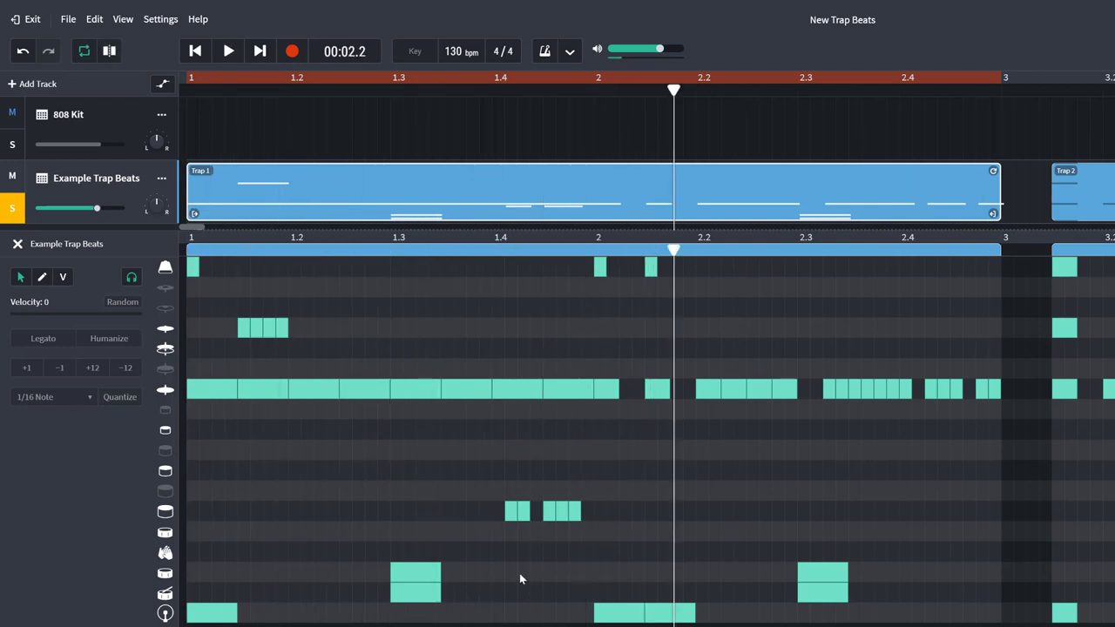
click(511, 516)
click(522, 516)
key(space)
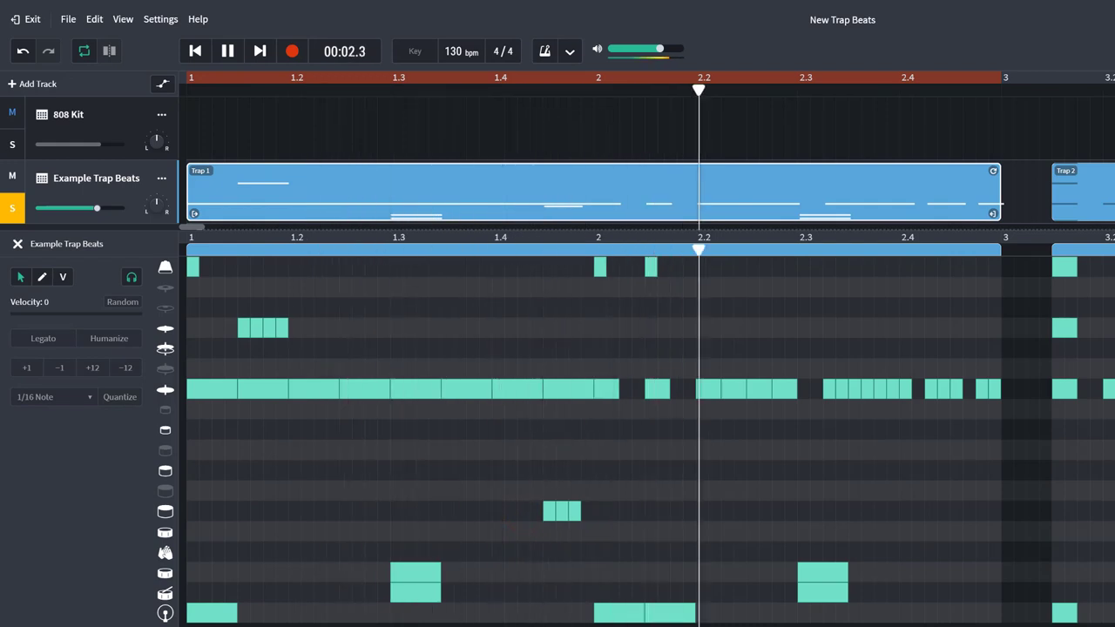
key(space)
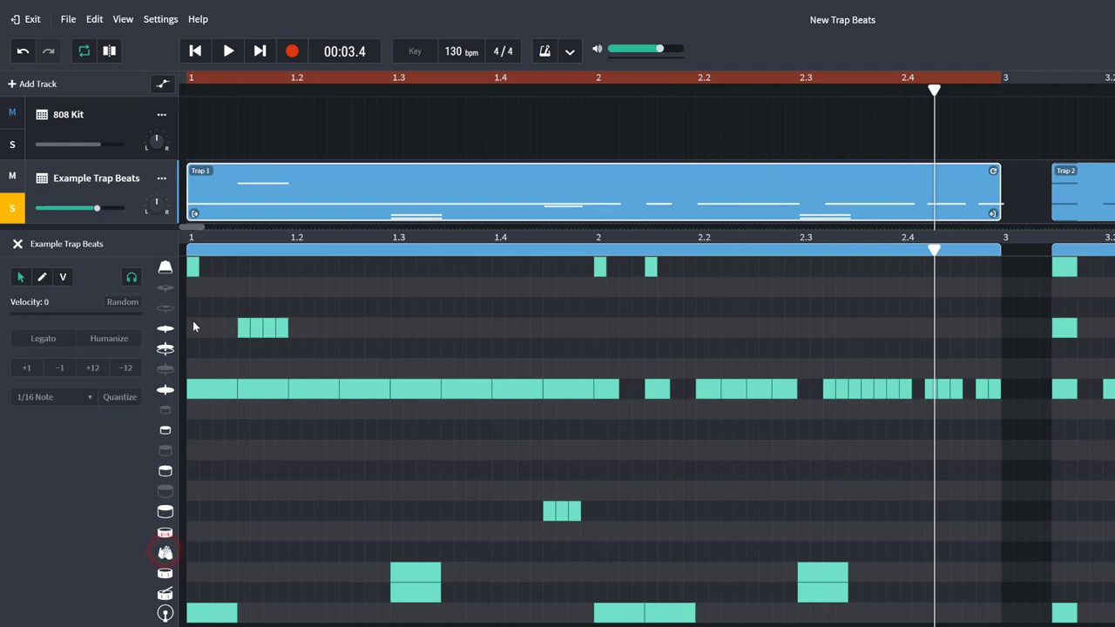
Set the grid size to 1/16 and play the pattern again.
click(126, 23)
mouse_move(175, 68)
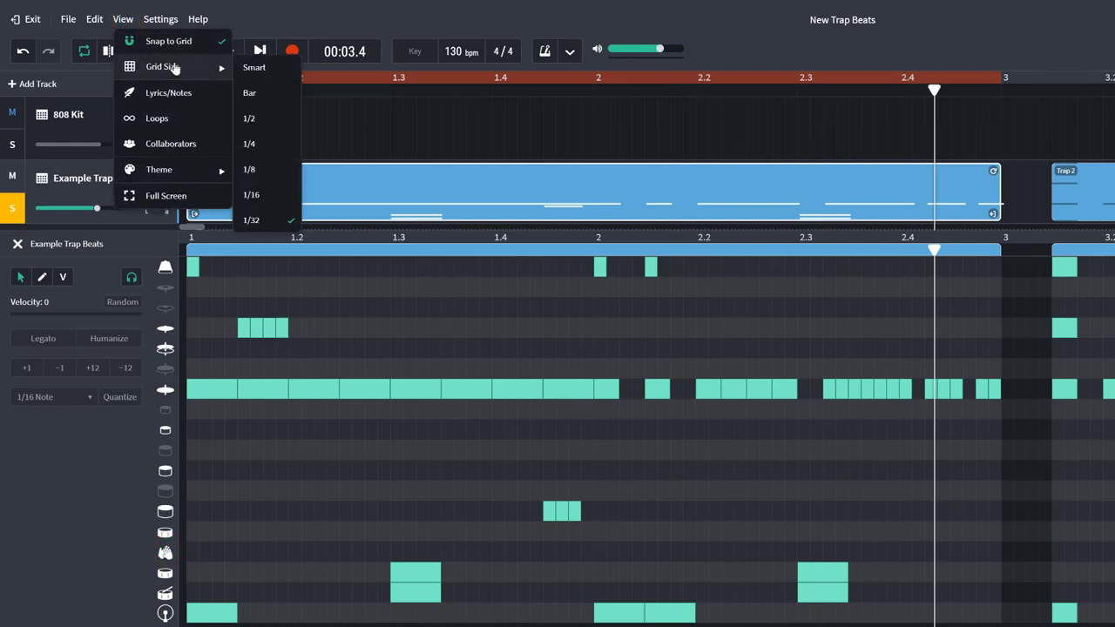
click(271, 197)
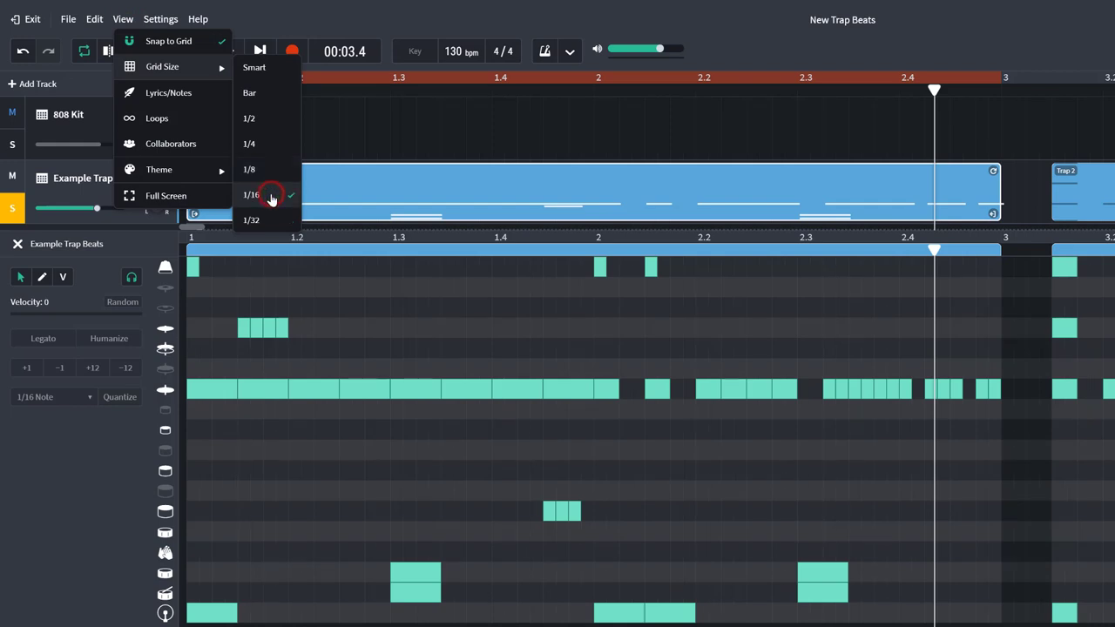
click(391, 319)
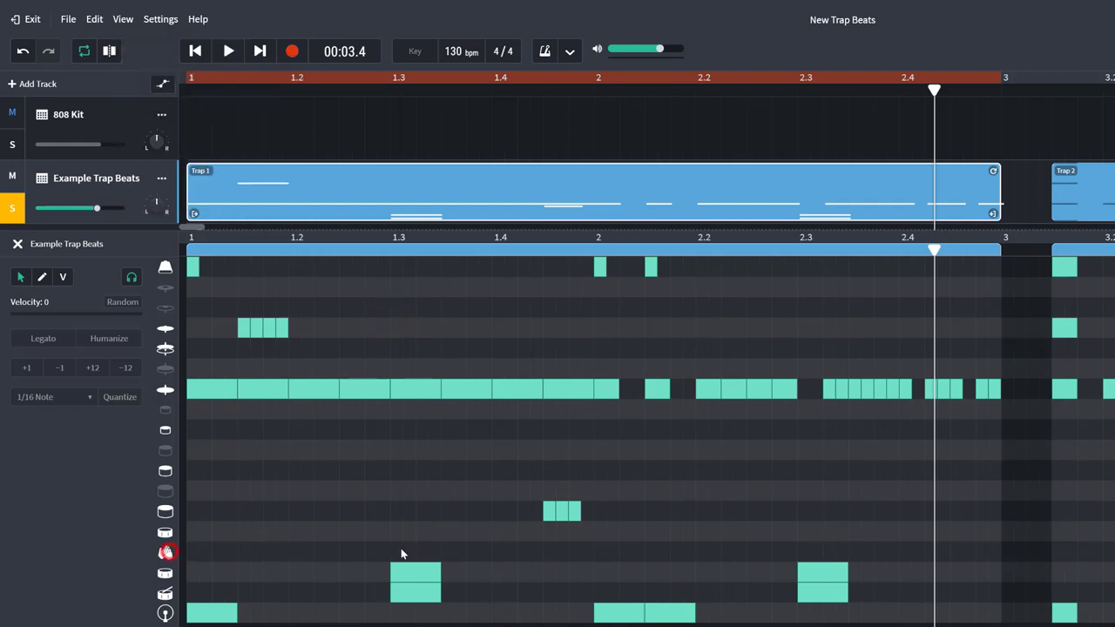
key(space)
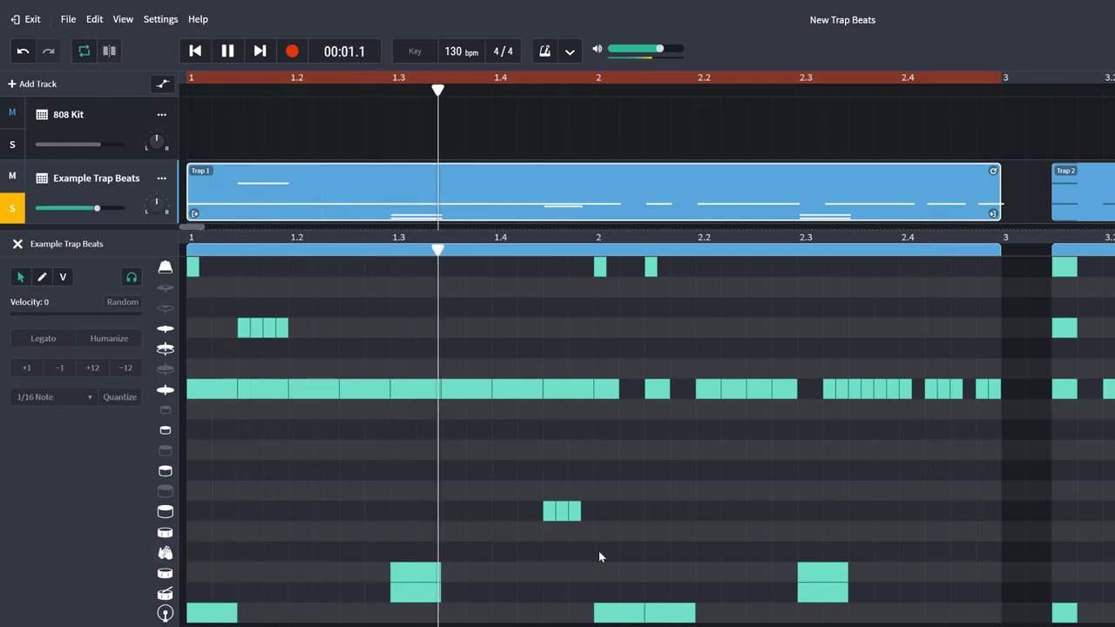
Add a short clap note at the start of 2.1 and play the pattern.
key(space)
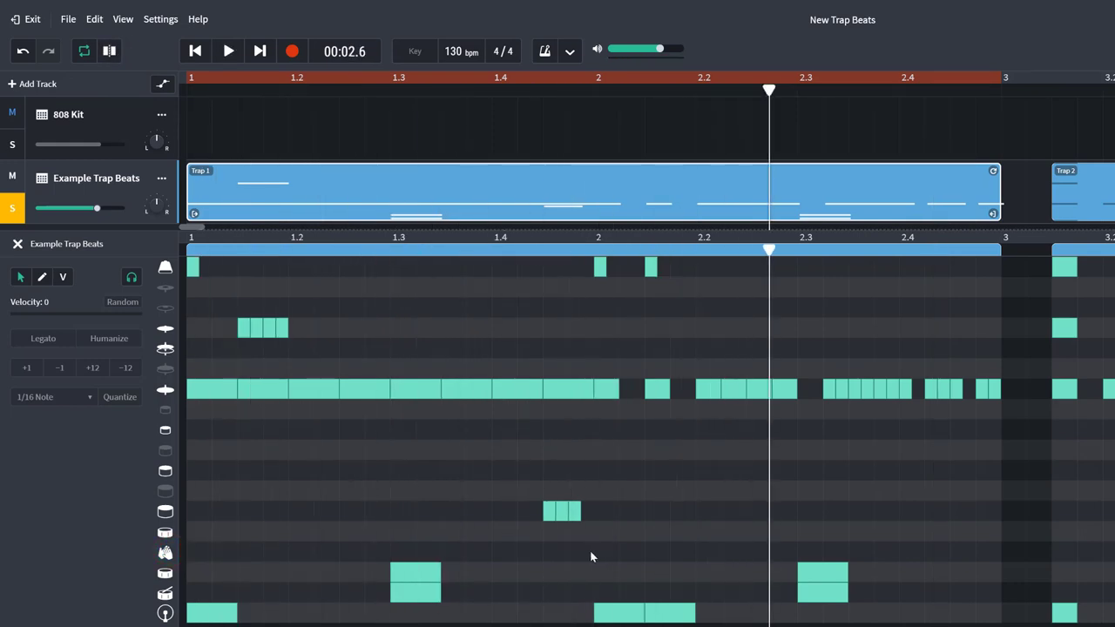
click(597, 550)
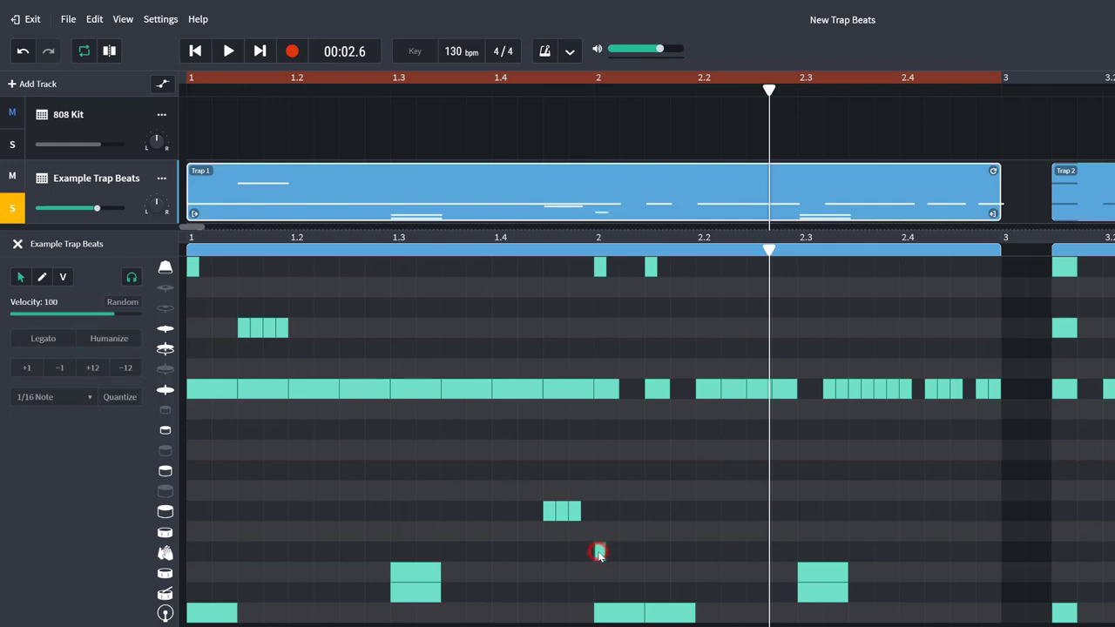
key(space)
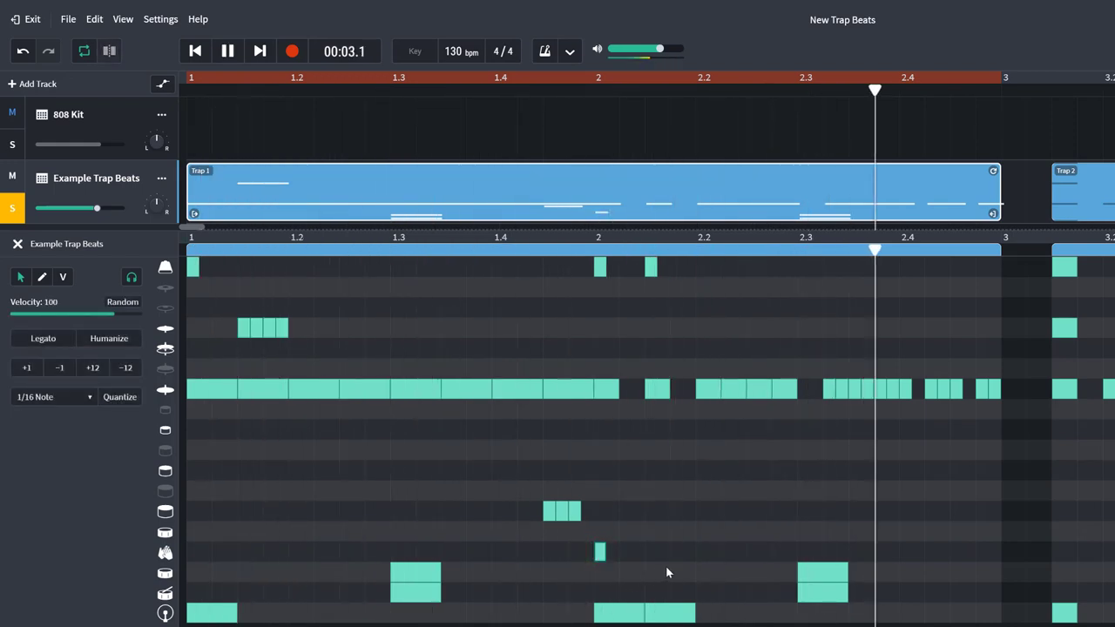
Try extra clap notes on the first and second 1/16 of 2.2 while the pattern plays, and delete both.
click(701, 551)
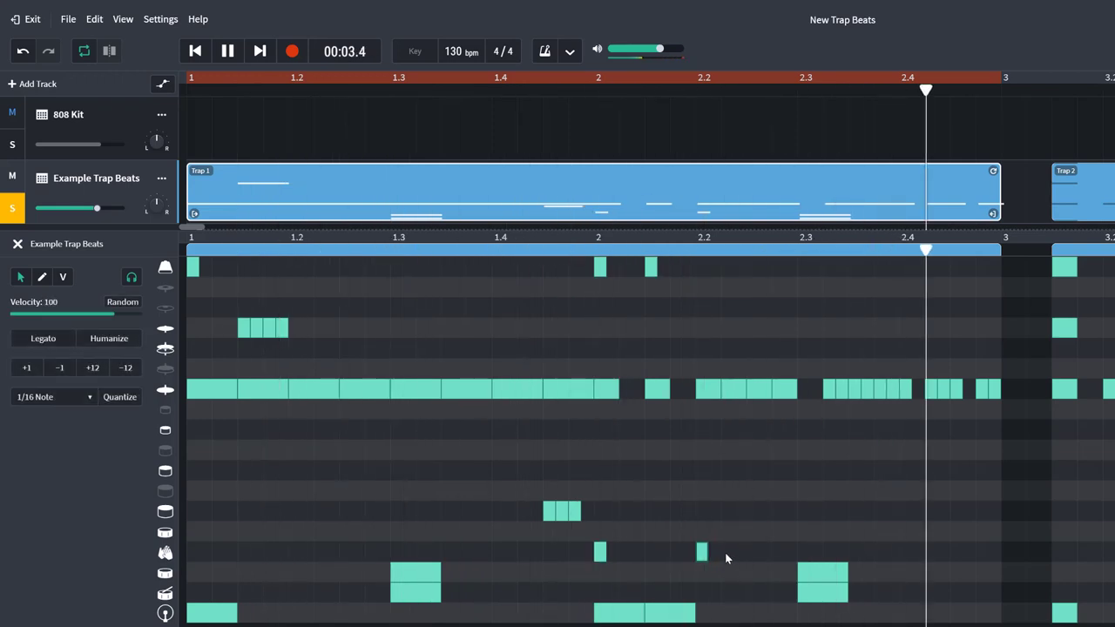
click(724, 552)
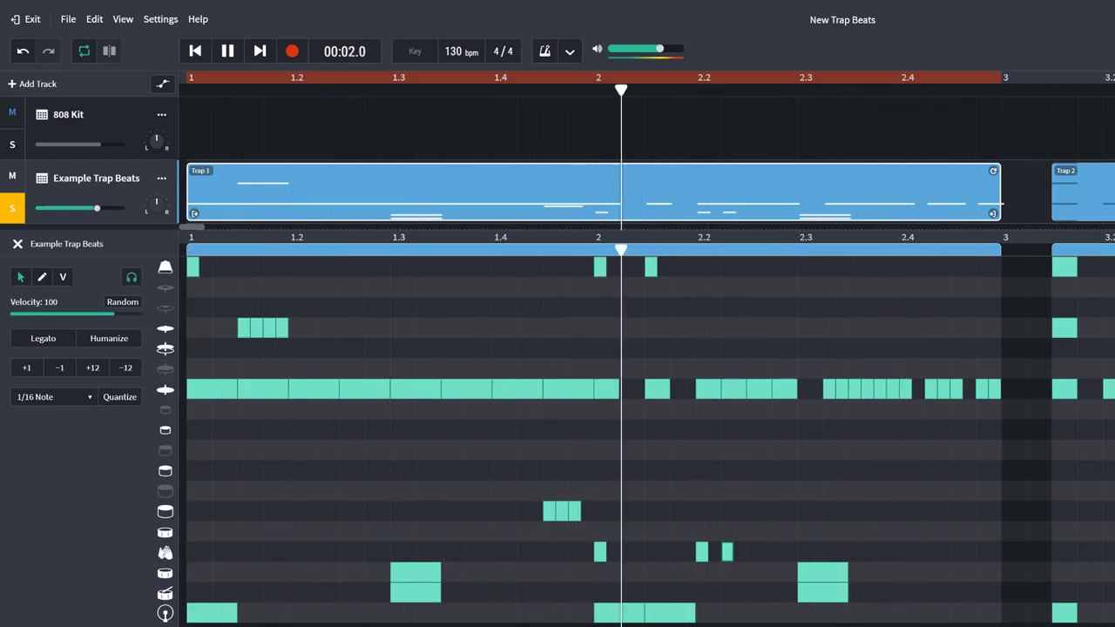
key(space)
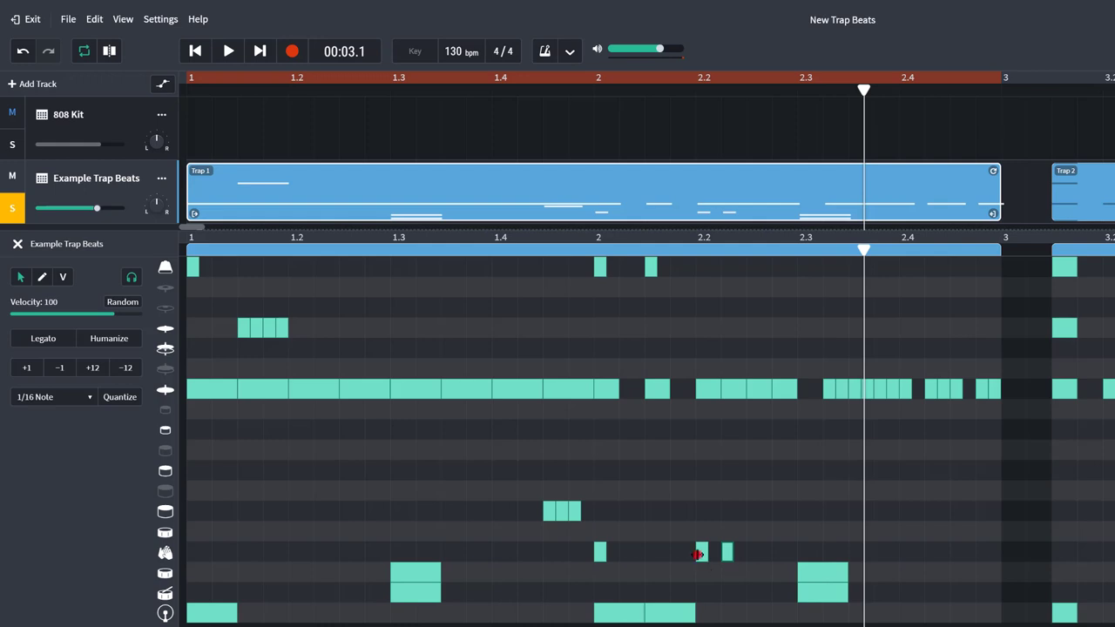
double_click(699, 554)
double_click(728, 557)
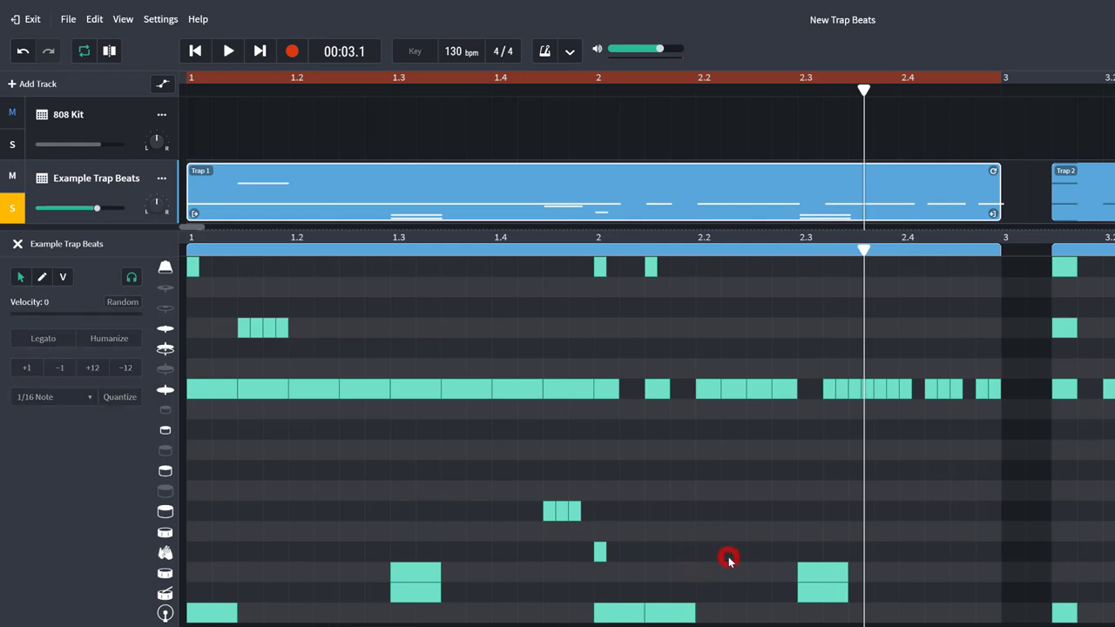
Add open hi-hat notes on the fourth 1/16 of 2.1 and the starts of 2.3 and 2.4, removing a trial note on 2.1's second 1/16.
click(166, 535)
click(627, 345)
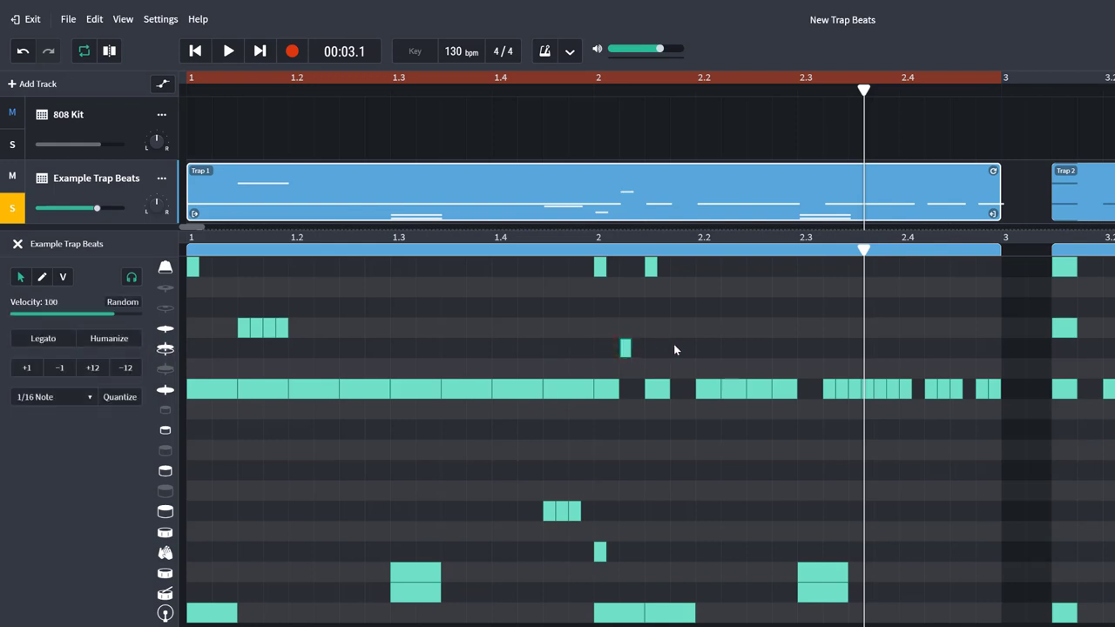
click(675, 347)
click(805, 346)
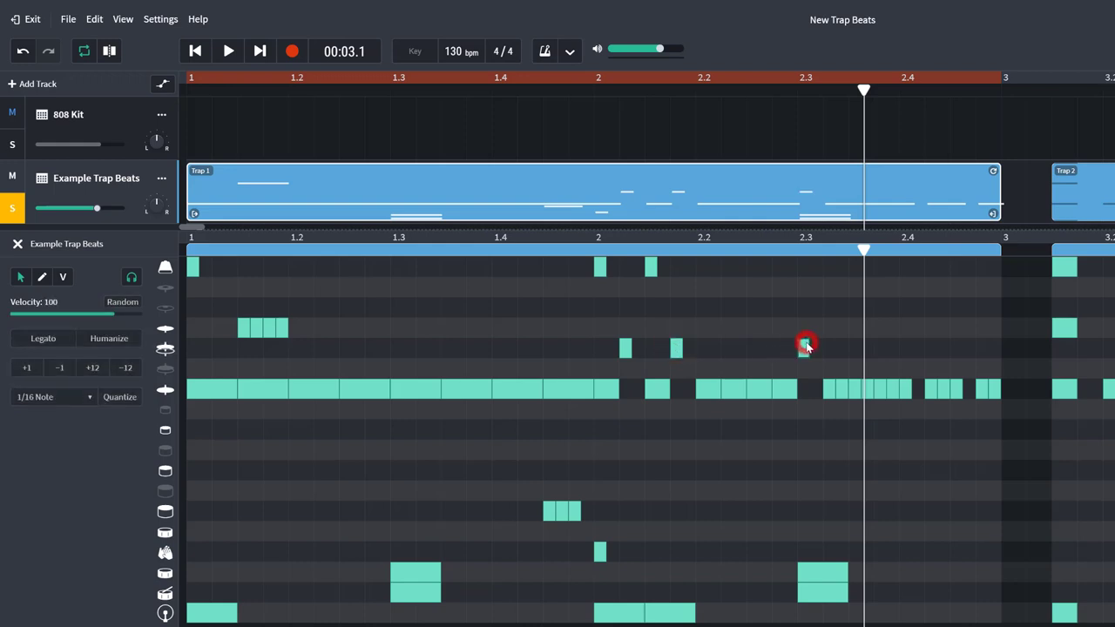
click(919, 347)
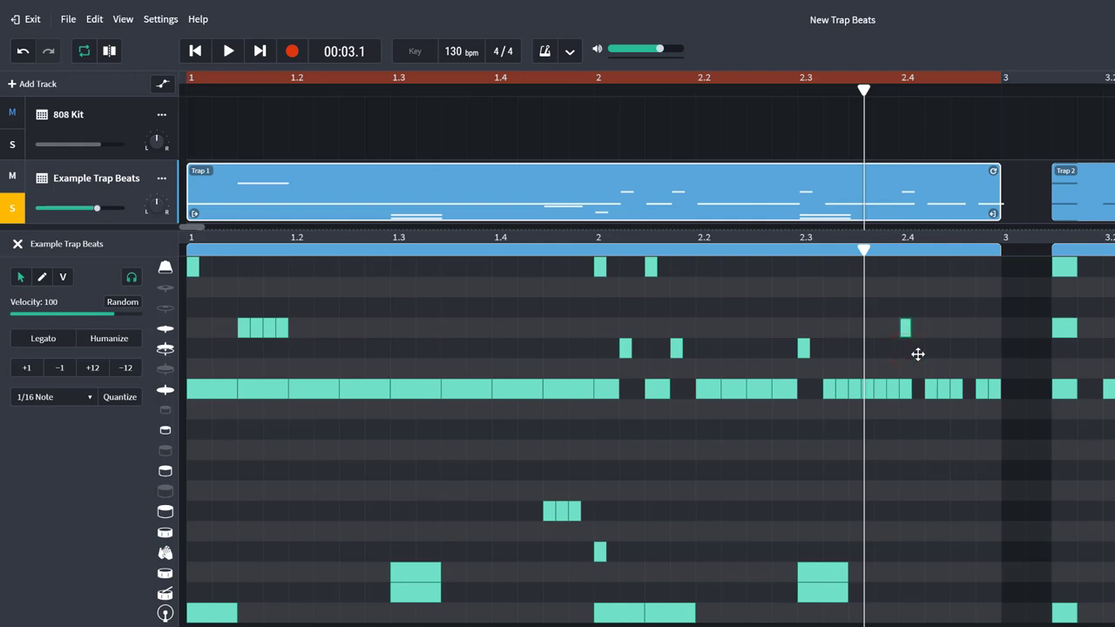
key(space)
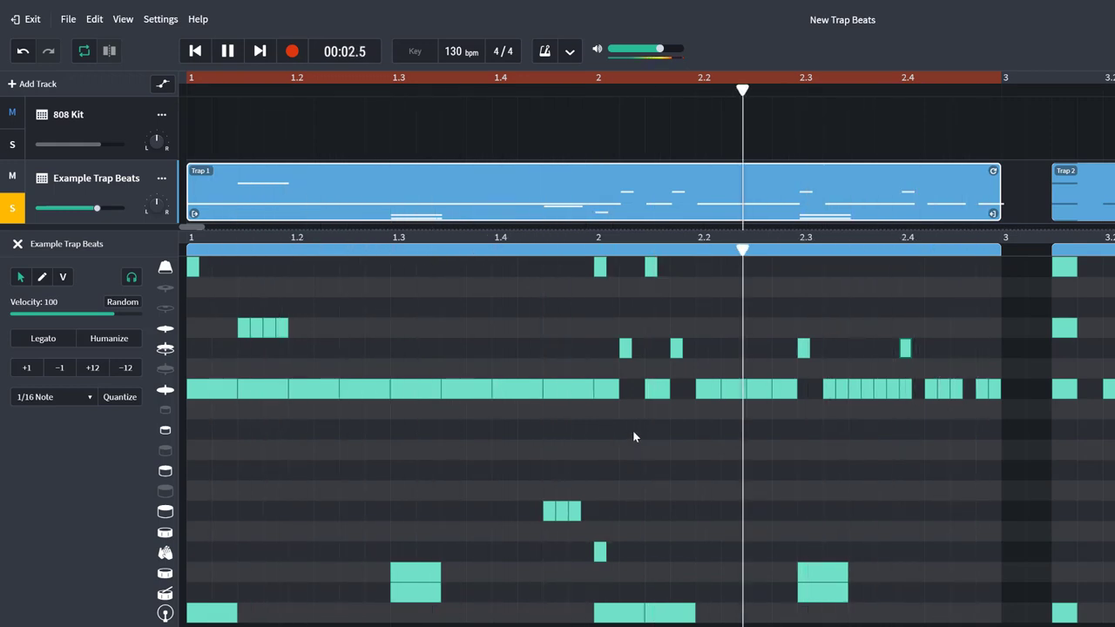
click(625, 348)
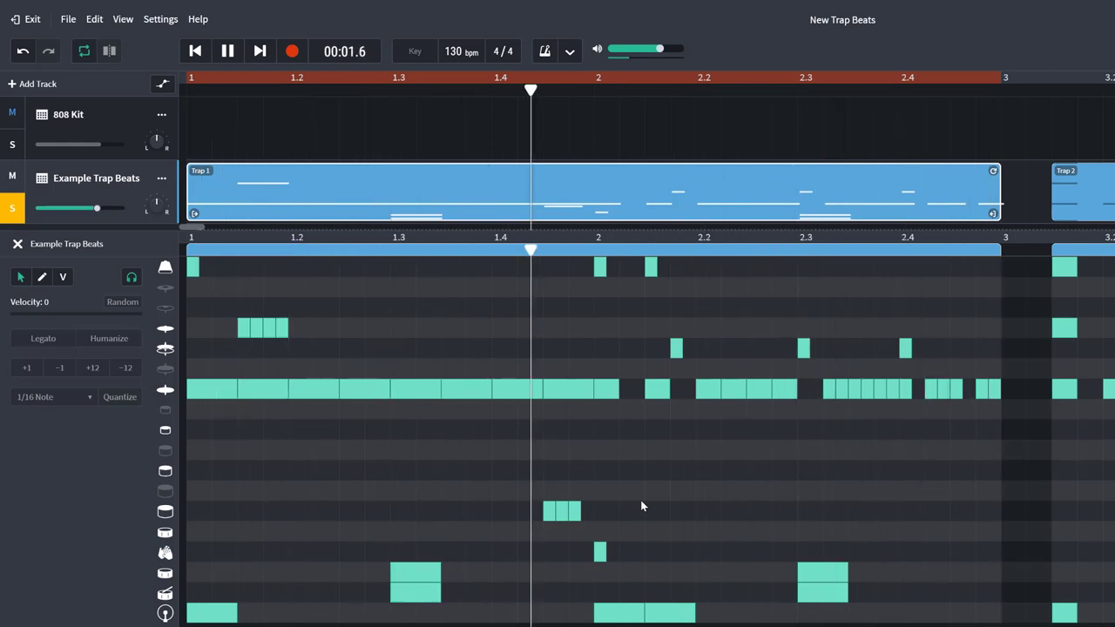
key(space)
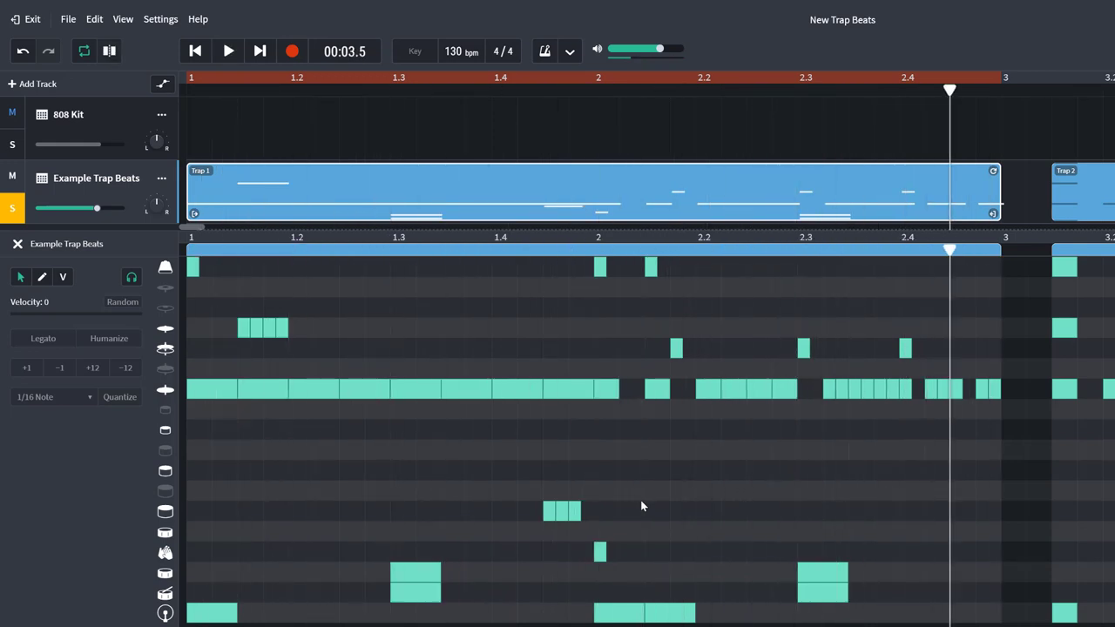
Add a cowbell note at the start of 2.4, deleting the trial cowbell note on the last 1/16 of 2.3.
click(876, 266)
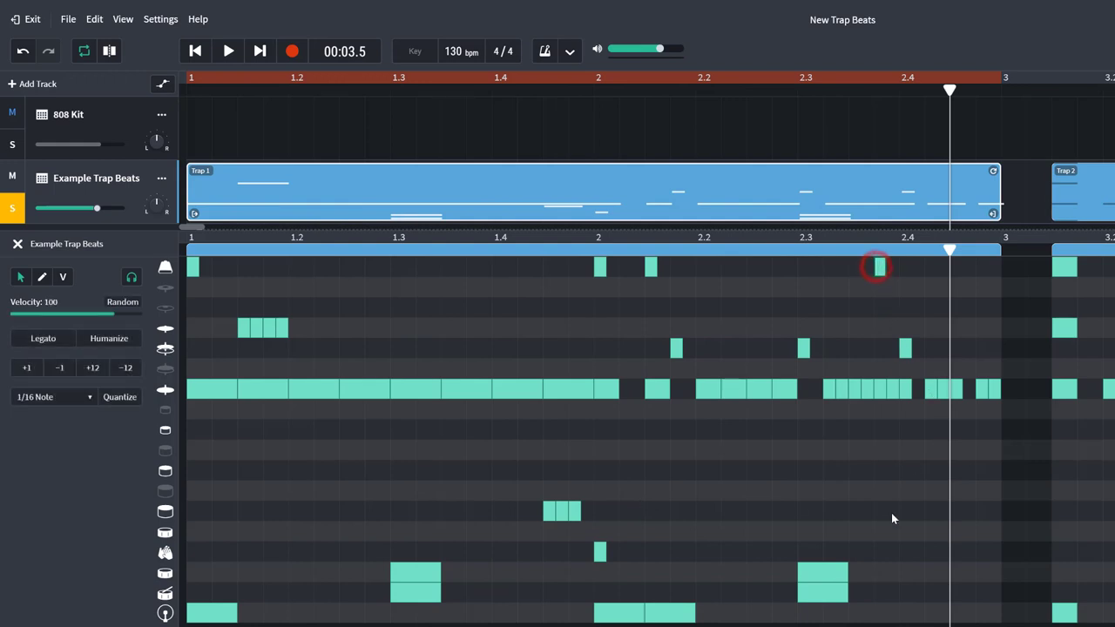
key(space)
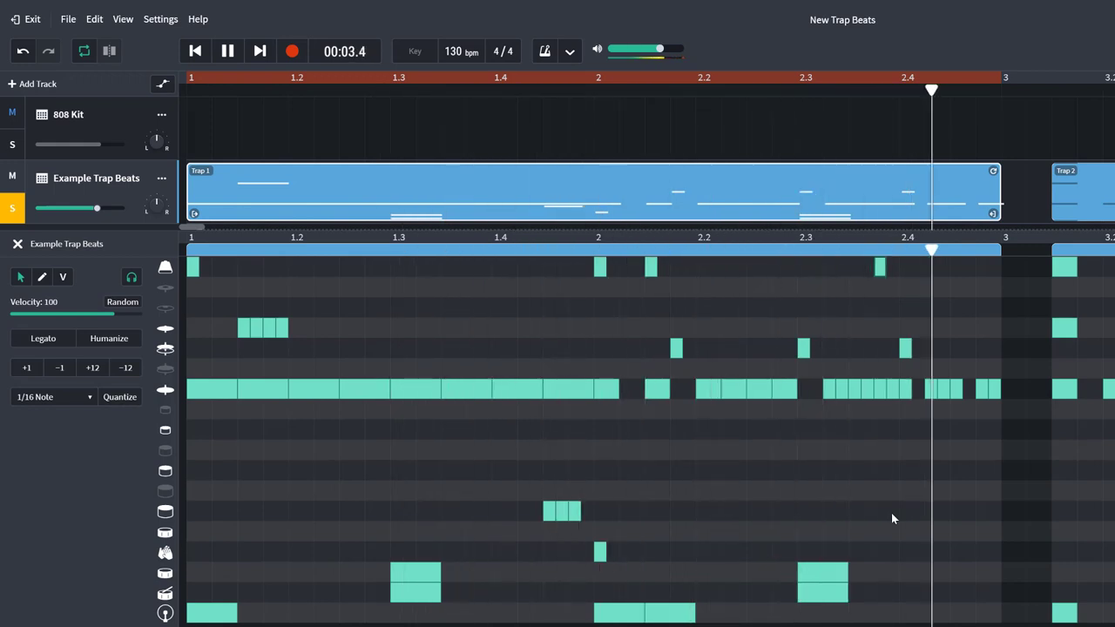
key(space)
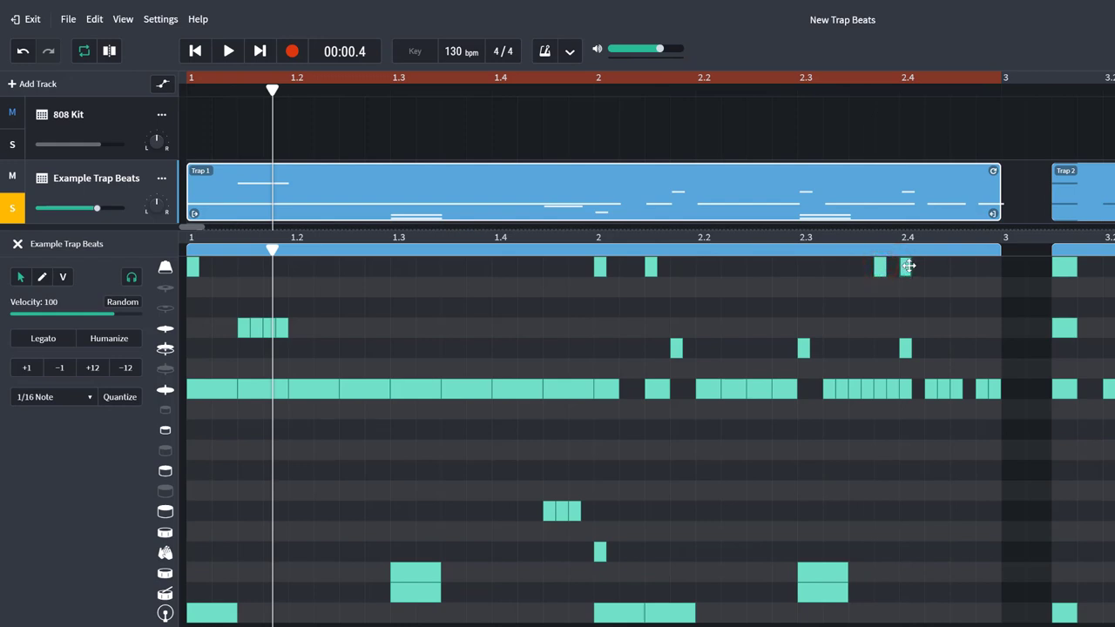
key(space)
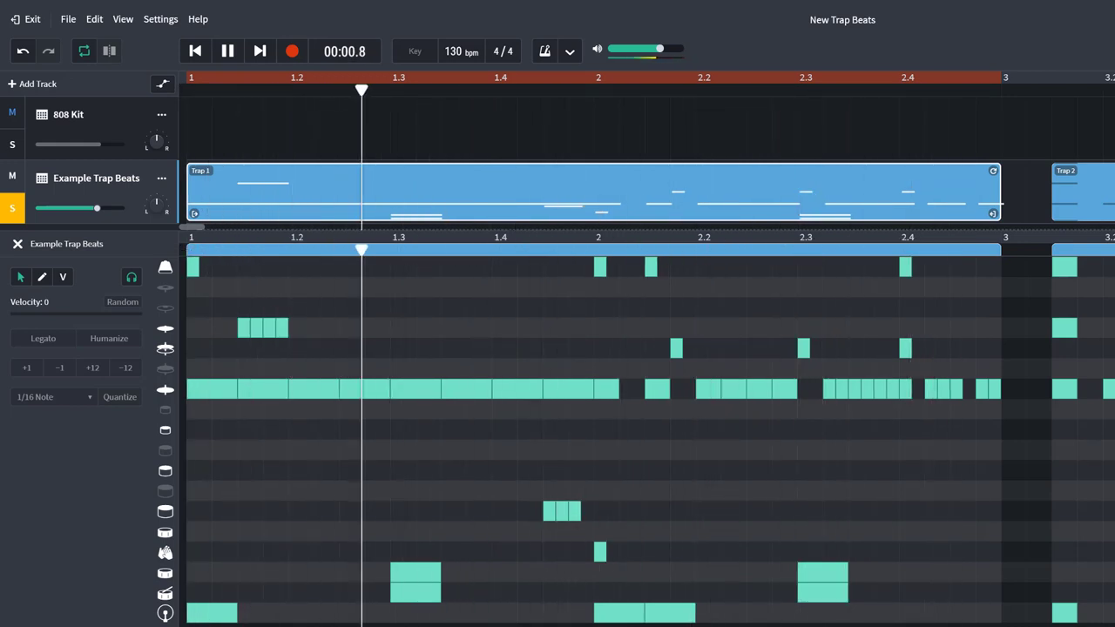
key(space)
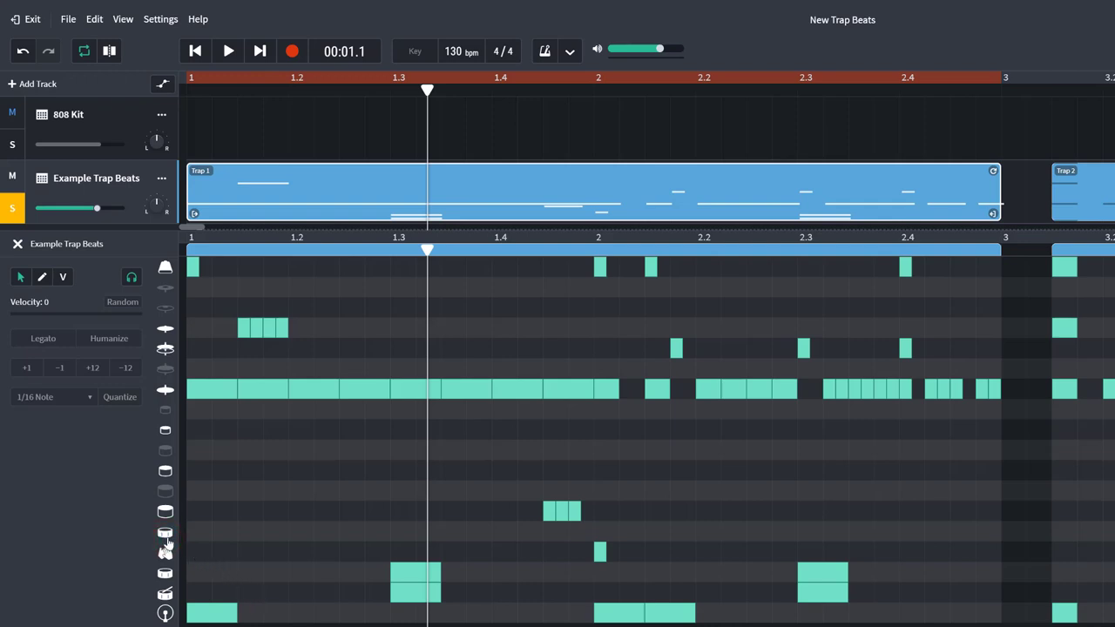
Add a note on the last 1/16 of 1.2 in the drum row above the claps, removing a trial note on 1.1's second 1/16.
click(220, 531)
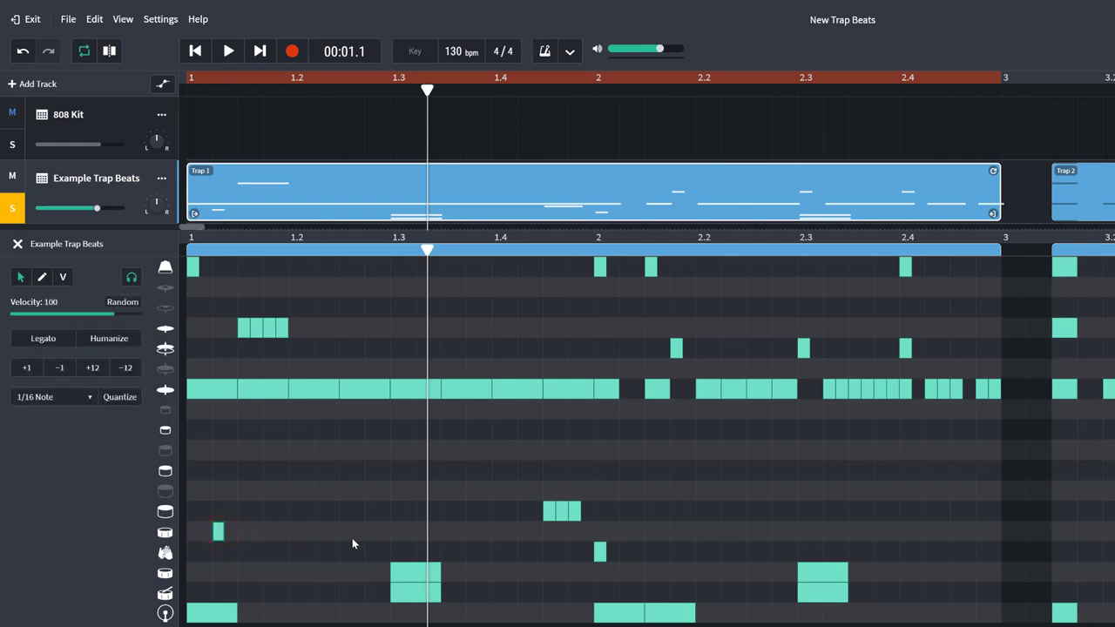
click(373, 531)
key(Return)
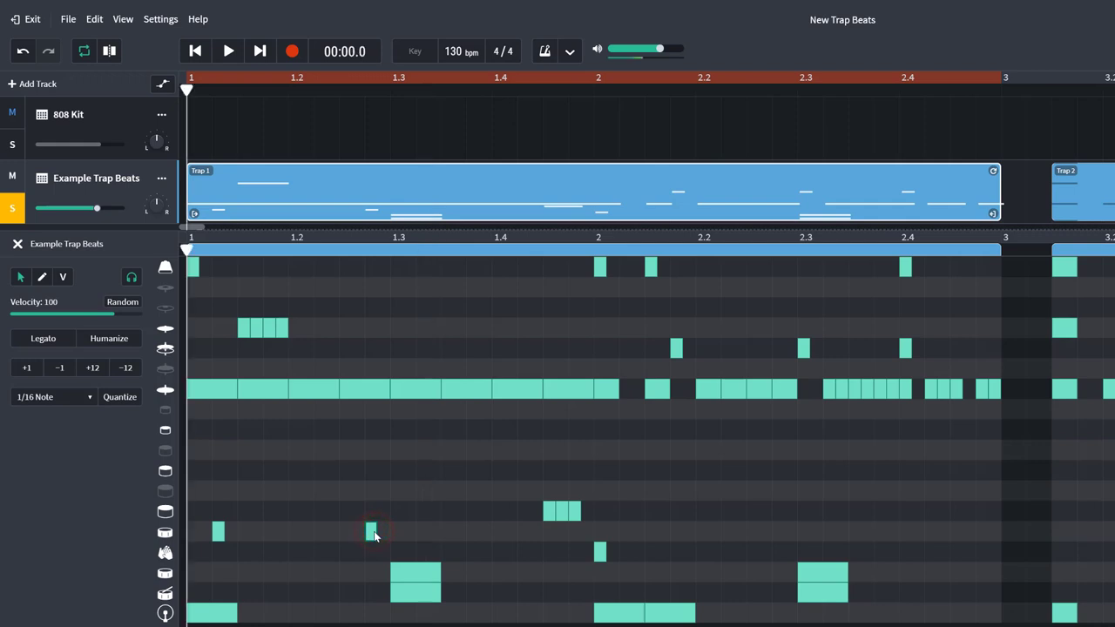
key(space)
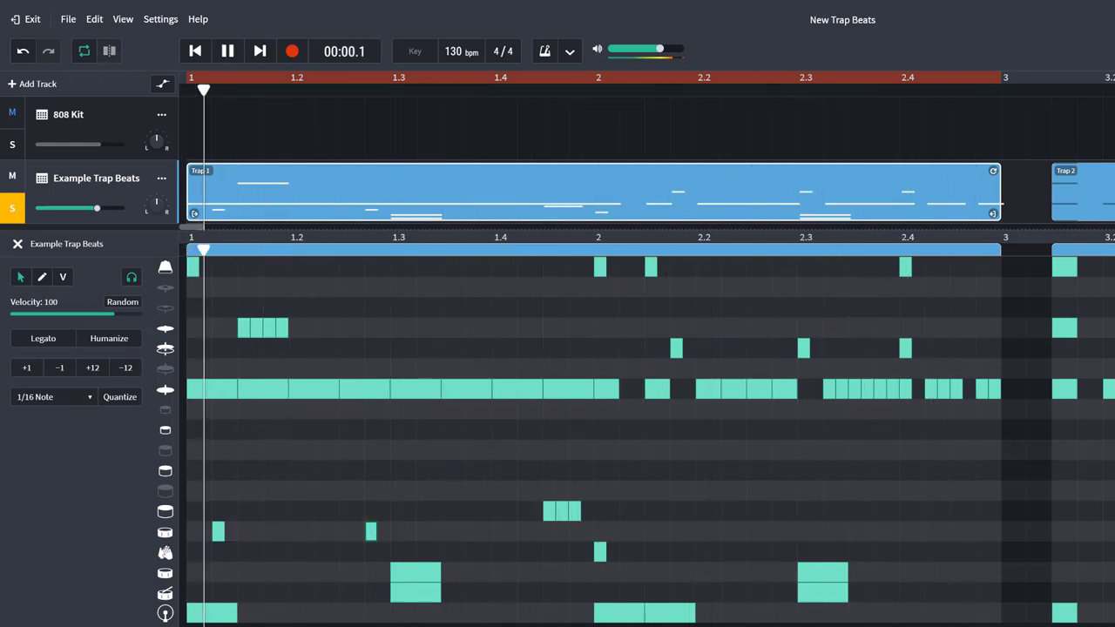
click(217, 531)
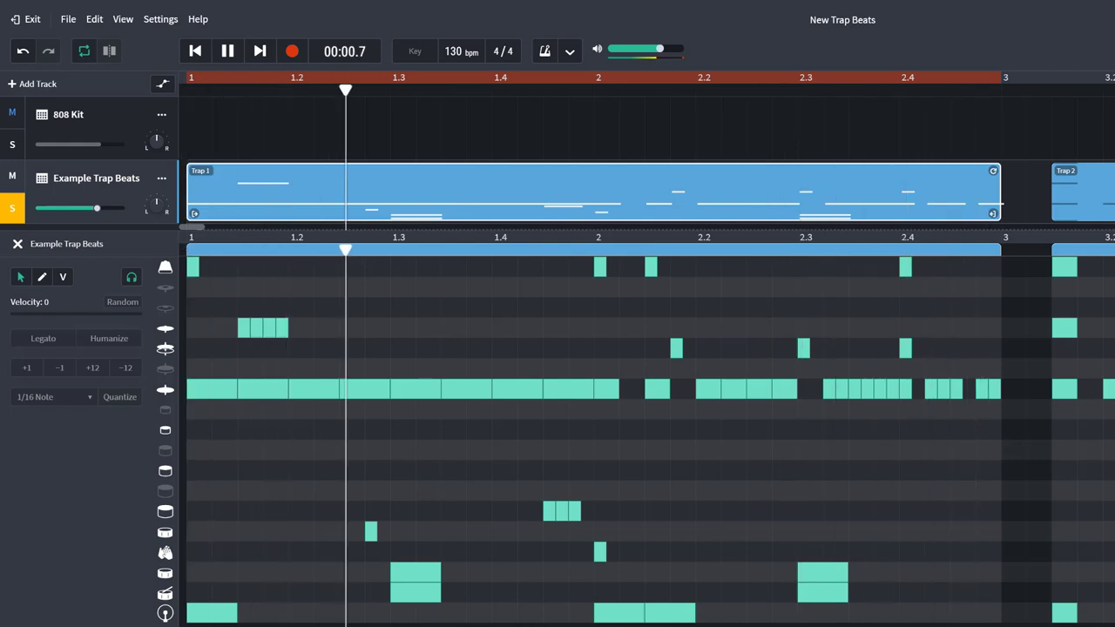
key(space)
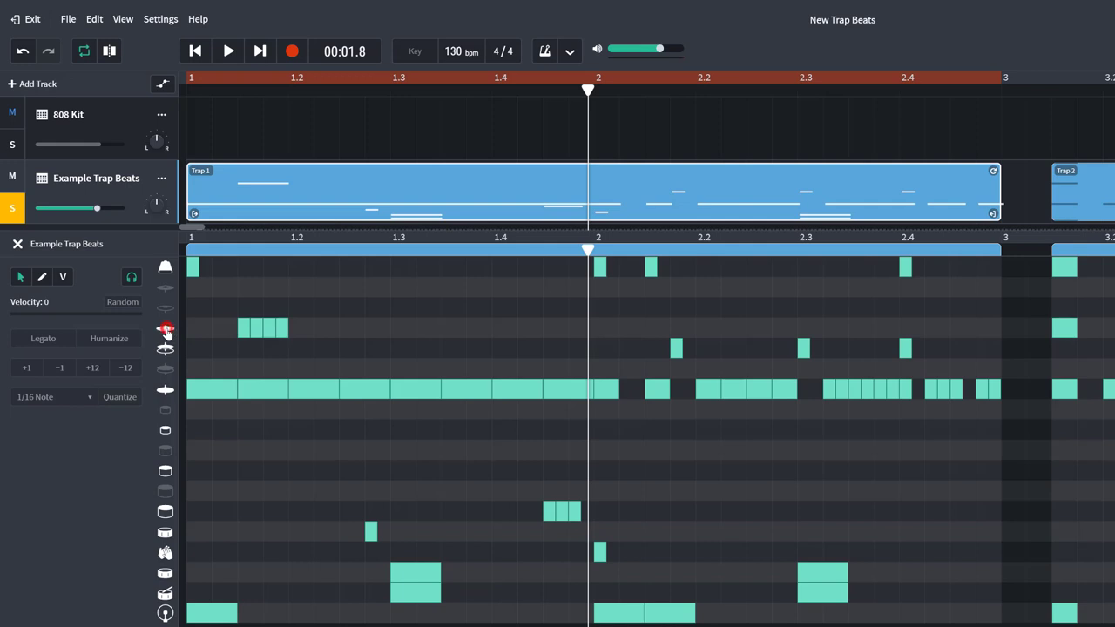
Set the grid size to 1/32, add four high tom notes starting one 1/32 before 1.4, and play the pattern.
click(125, 24)
mouse_move(154, 81)
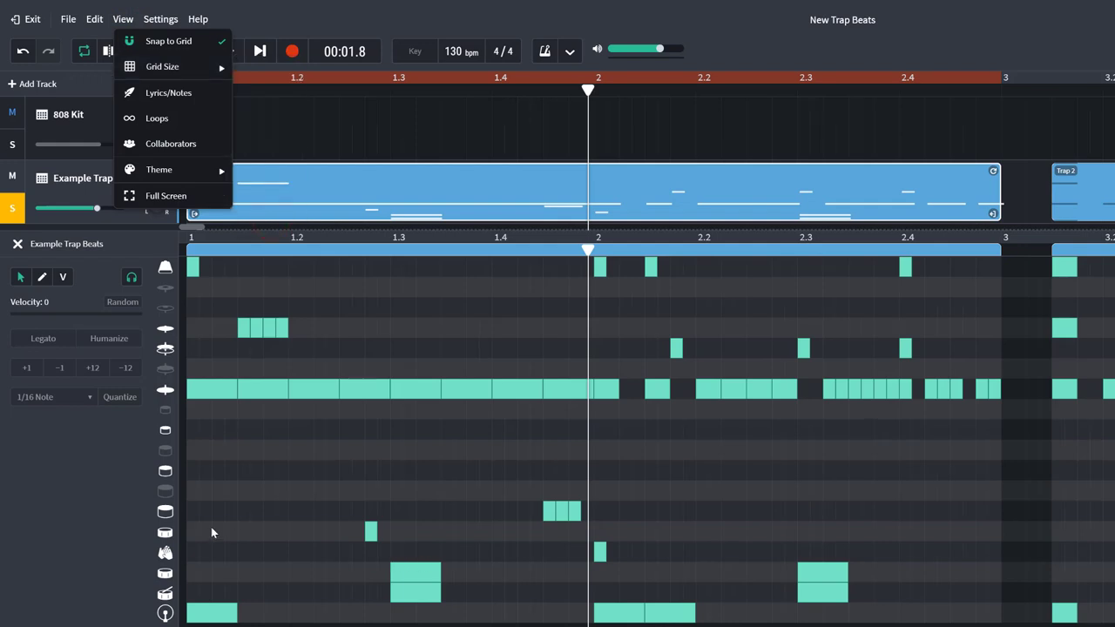
click(168, 533)
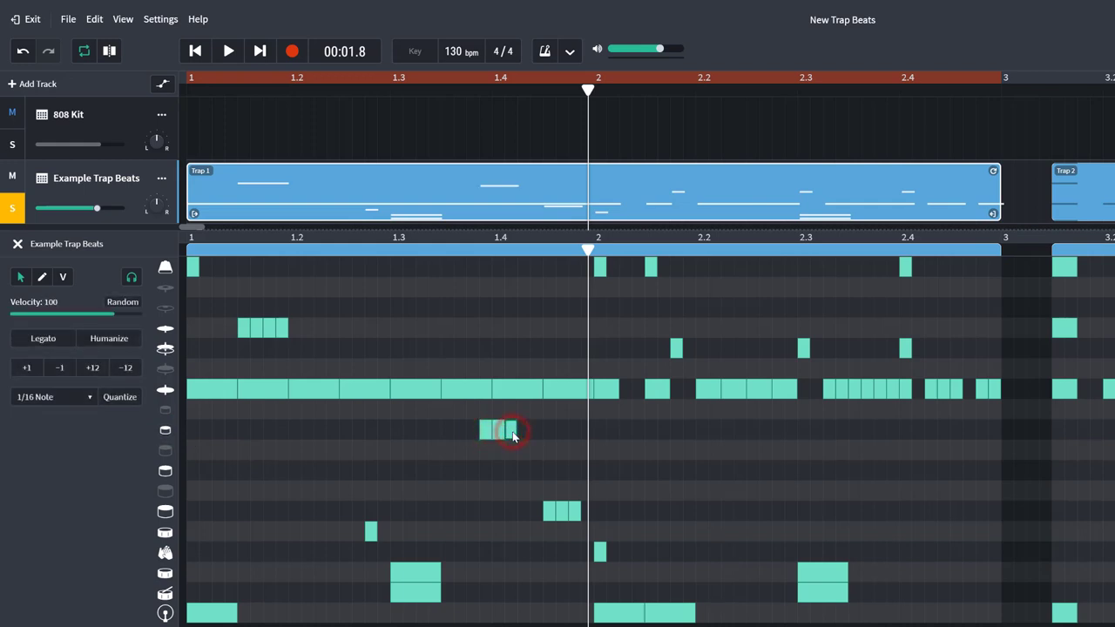
click(523, 429)
key(space)
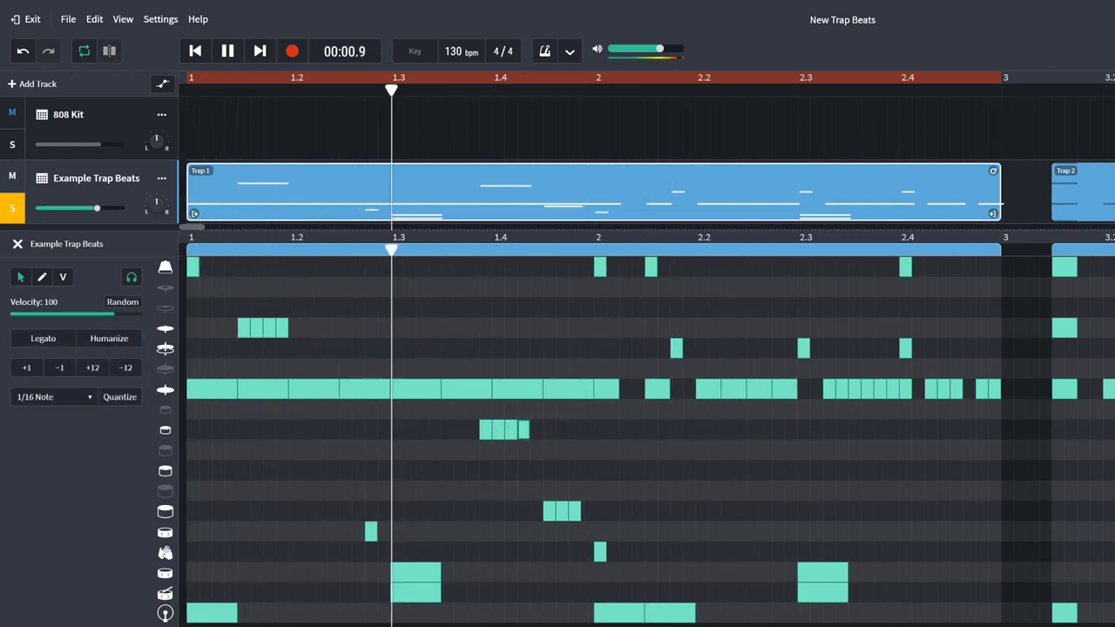
Delete the first and last of the four high tom notes around 1.4 and play the pattern again.
key(space)
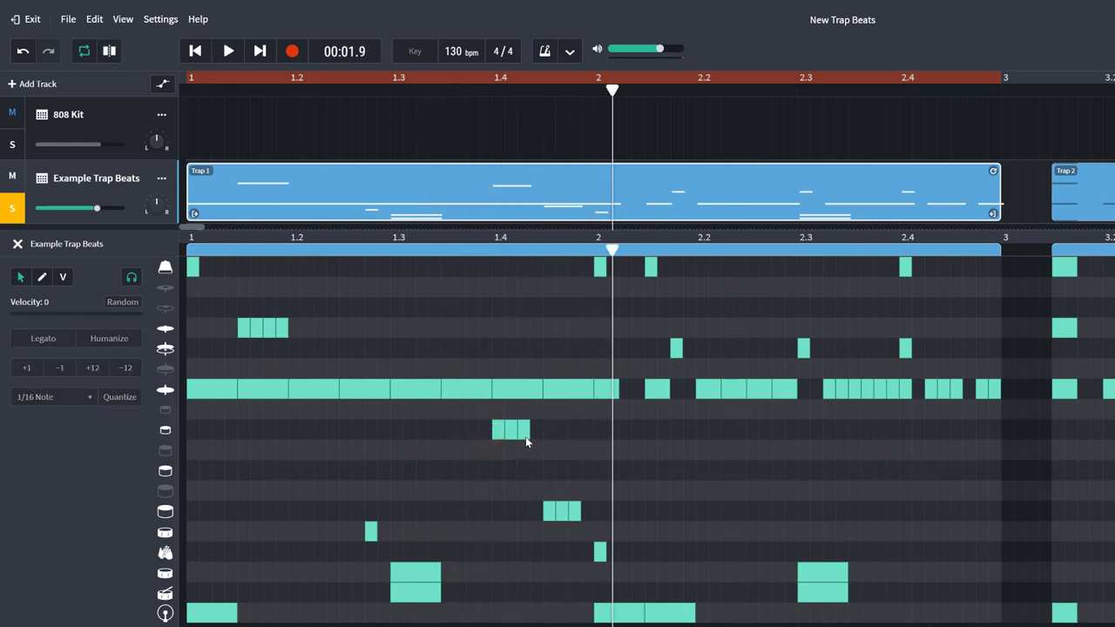
click(525, 436)
key(Delete)
key(space)
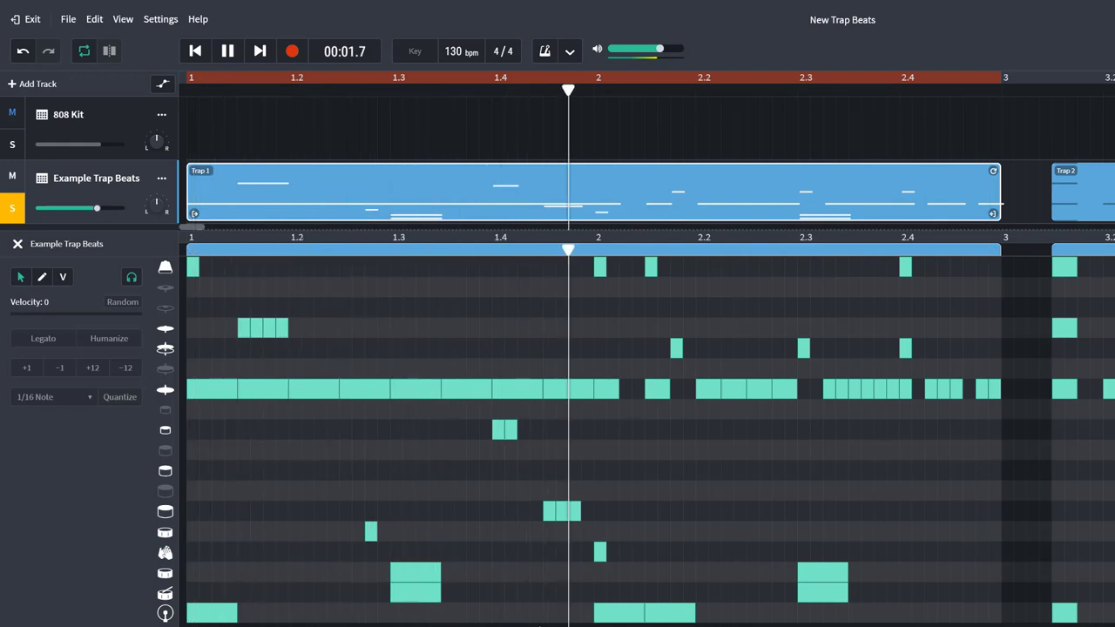
key(space)
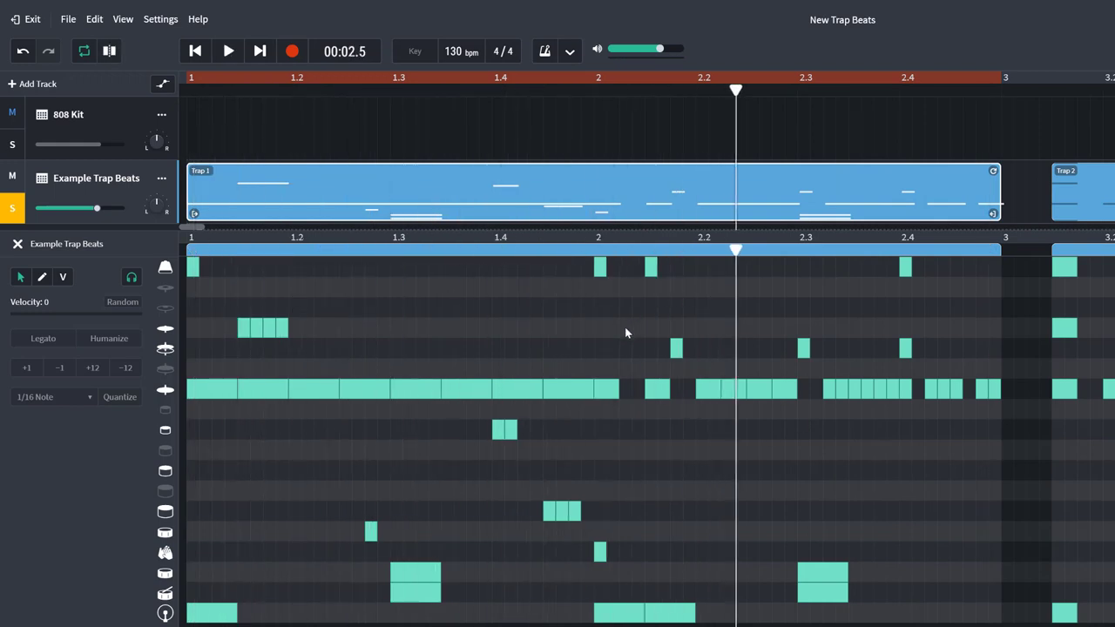
Add two 1/32 cymbal notes on the second 1/16 of 2.1 and play the pattern.
click(624, 328)
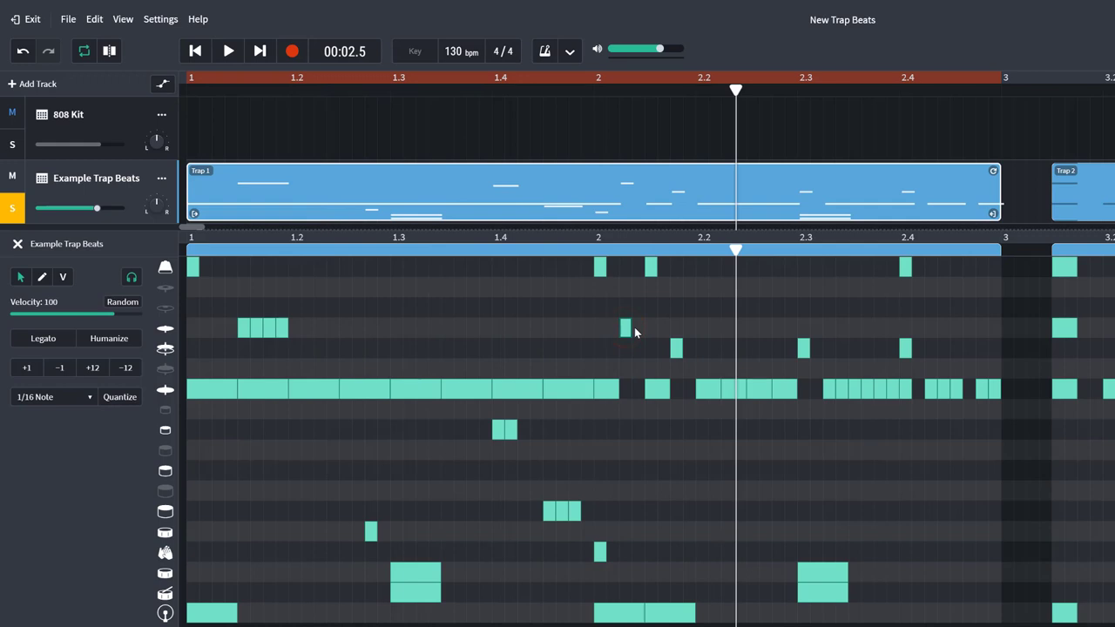
click(636, 328)
key(space)
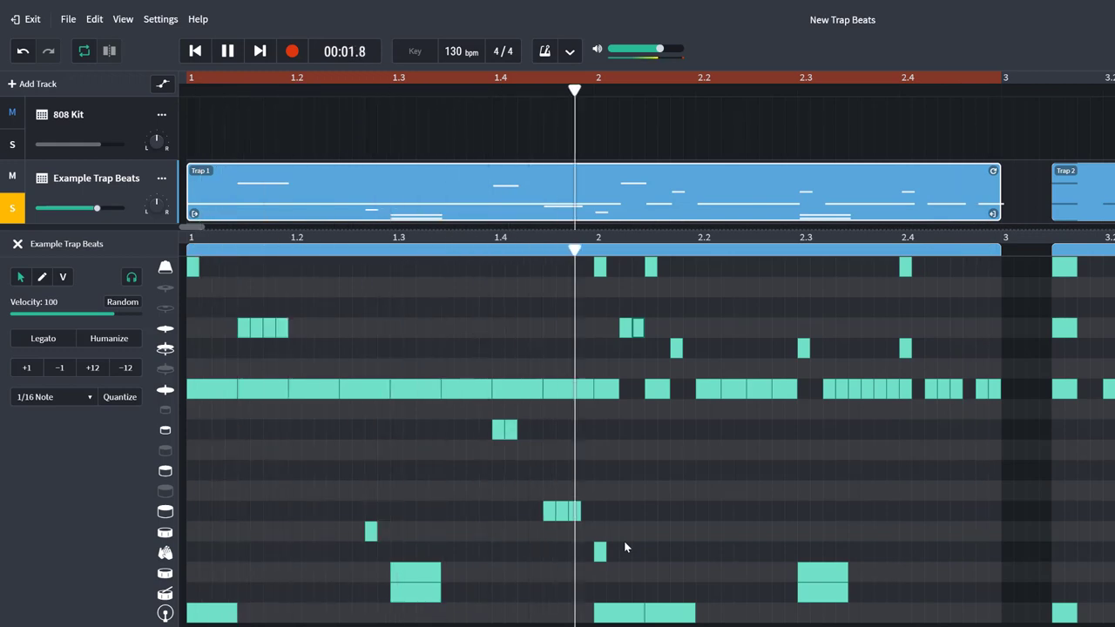
Add kick notes on the sixth and seventh 1/32 of 2.4, delete the earlier one after listening, and replay the pattern.
key(space)
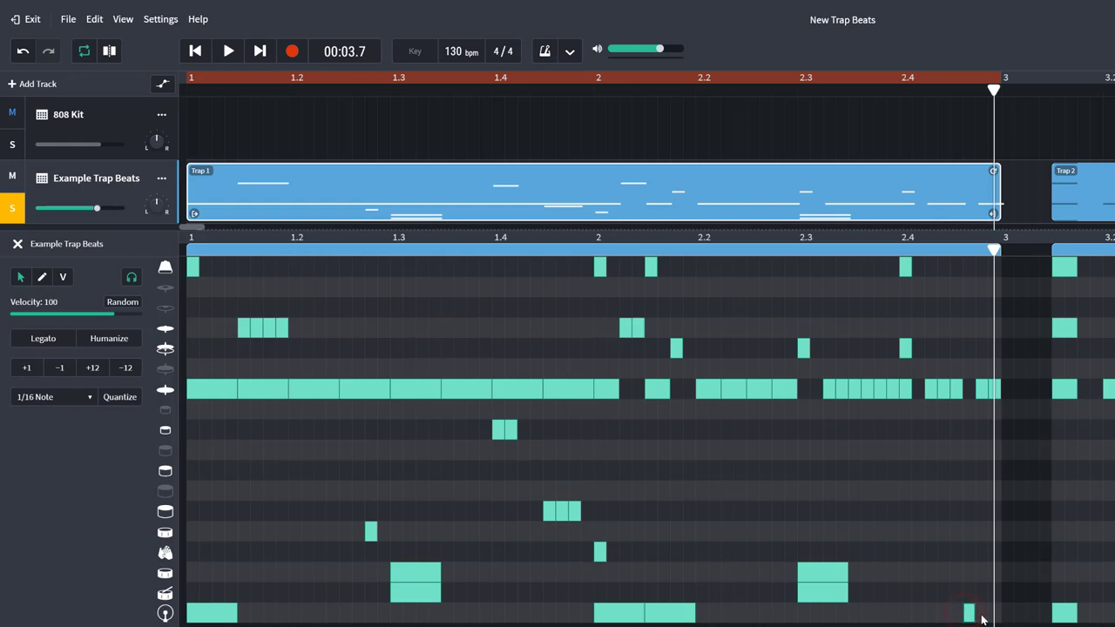
key(space)
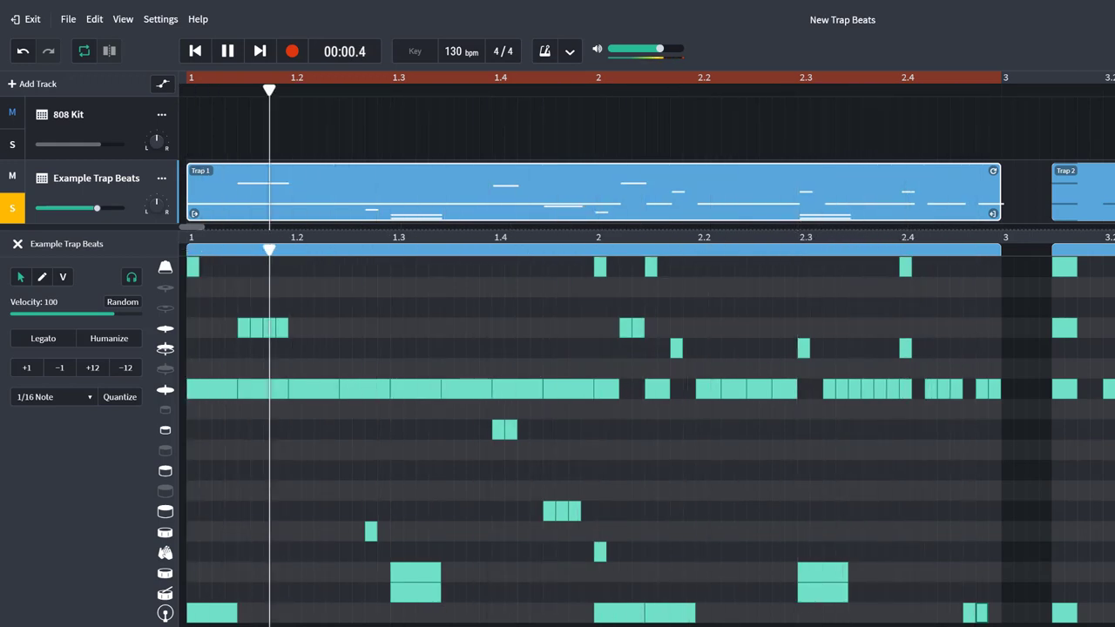
key(space)
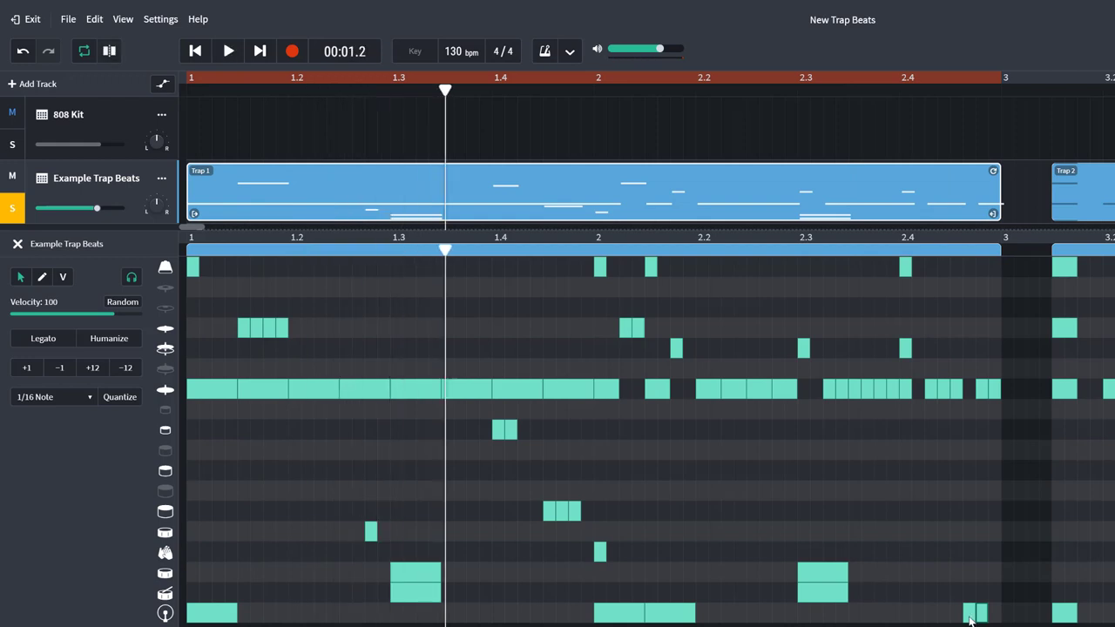
key(space)
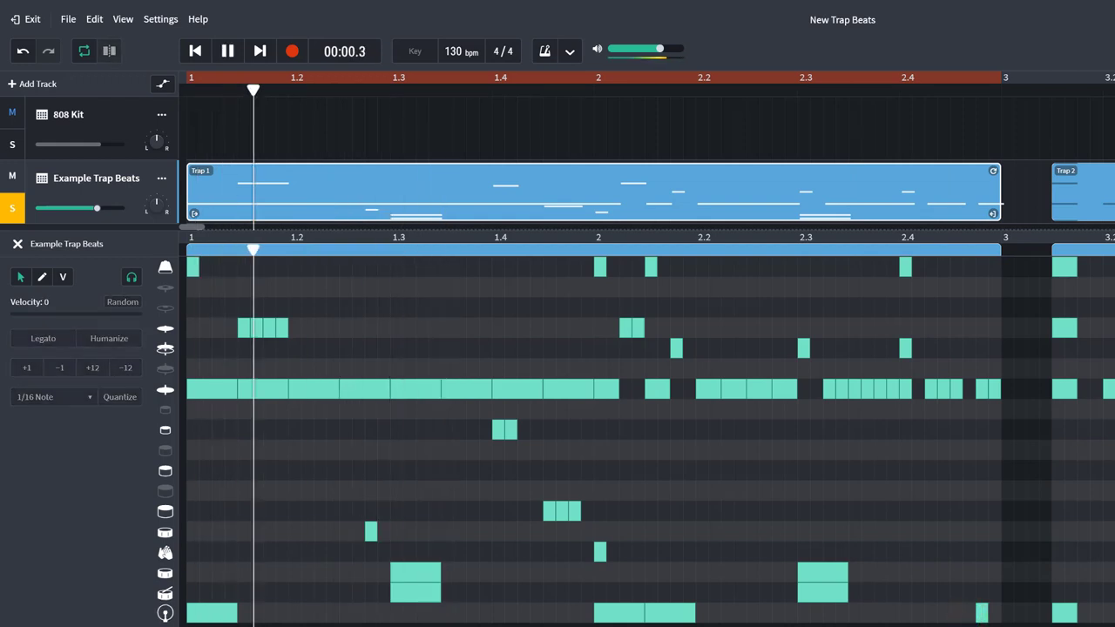